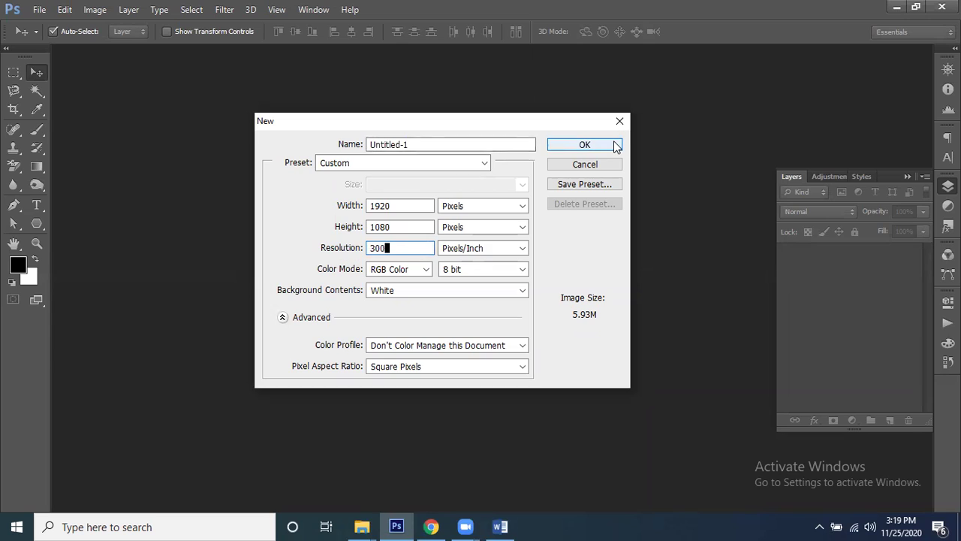
Create the new document at 1920 × 1080 pixels and 300 pixels/inch, in RGB color with a white background.
{"action": "left_click", "coordinate": [616, 145]}
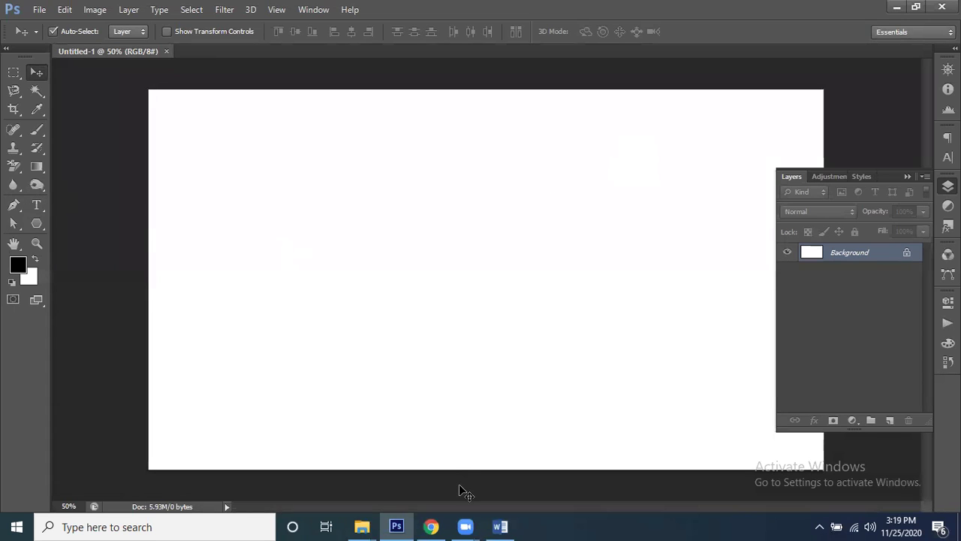
Add the text "SILVERTECH" in black at 30 pt on the upper half of the canvas and move it slightly down.
{"action": "left_click", "coordinate": [36, 204]}
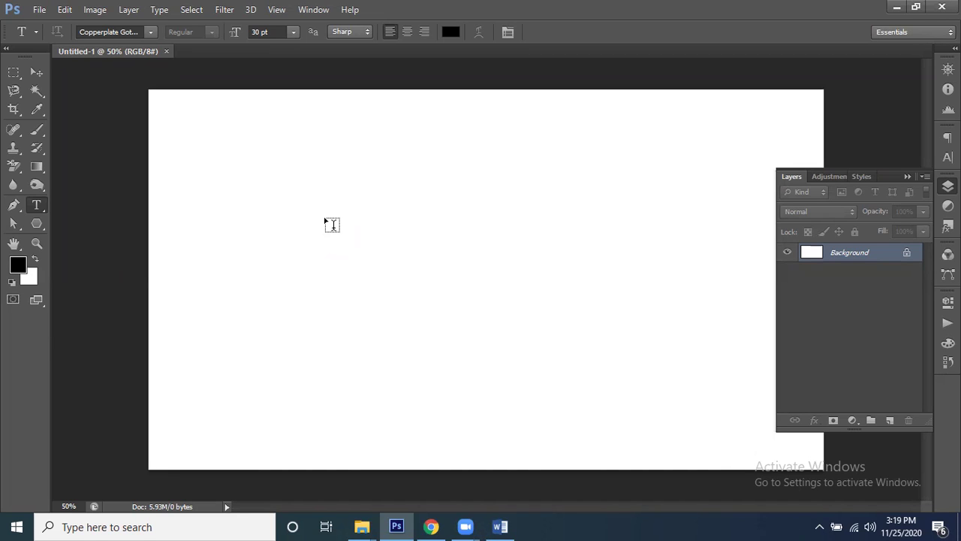
{"action": "left_click", "coordinate": [325, 221]}
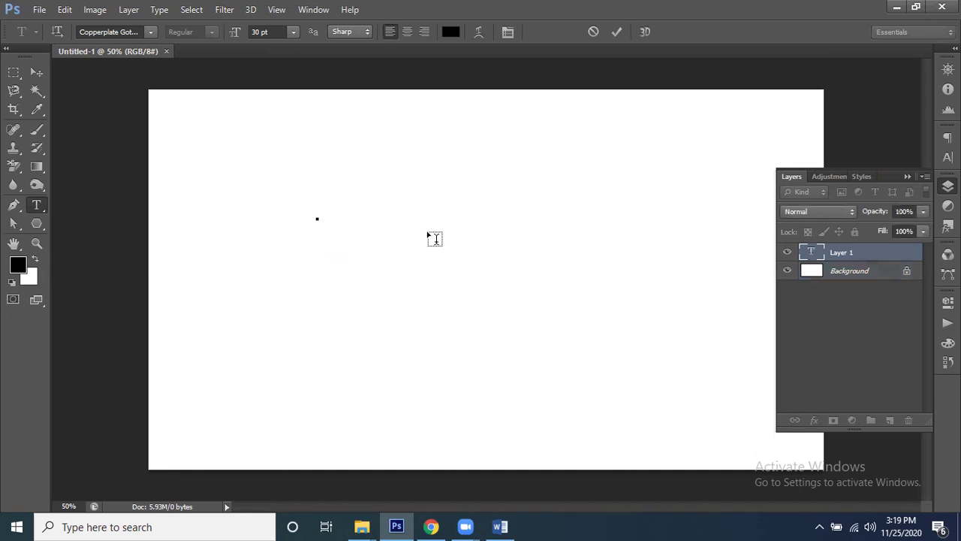
{"action": "type", "text": "SILVERTE"}
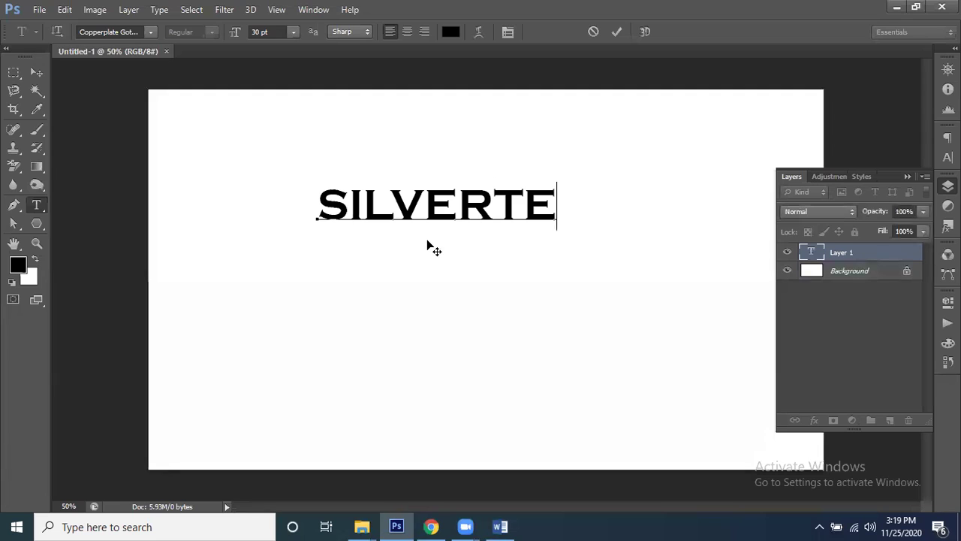
{"action": "type", "text": "CH"}
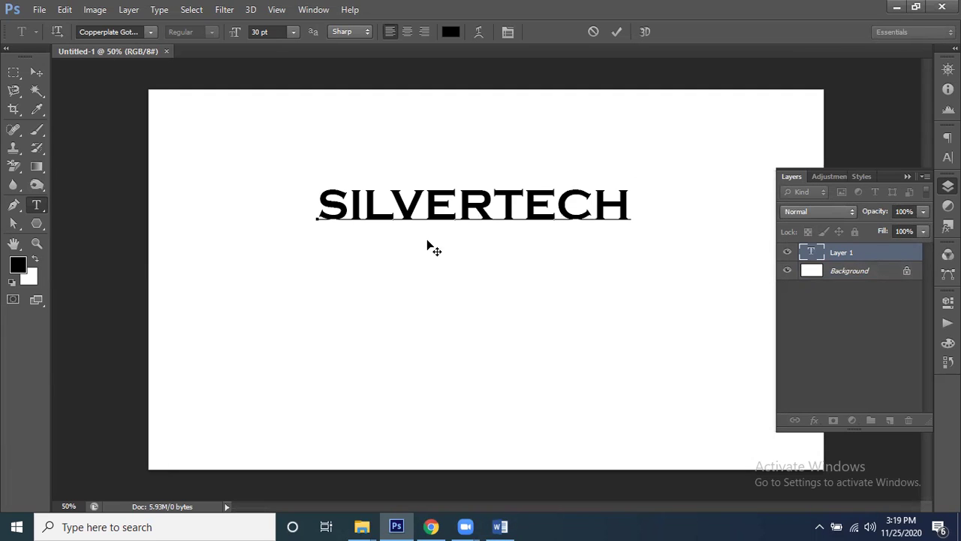
{"action": "left_click", "coordinate": [617, 32]}
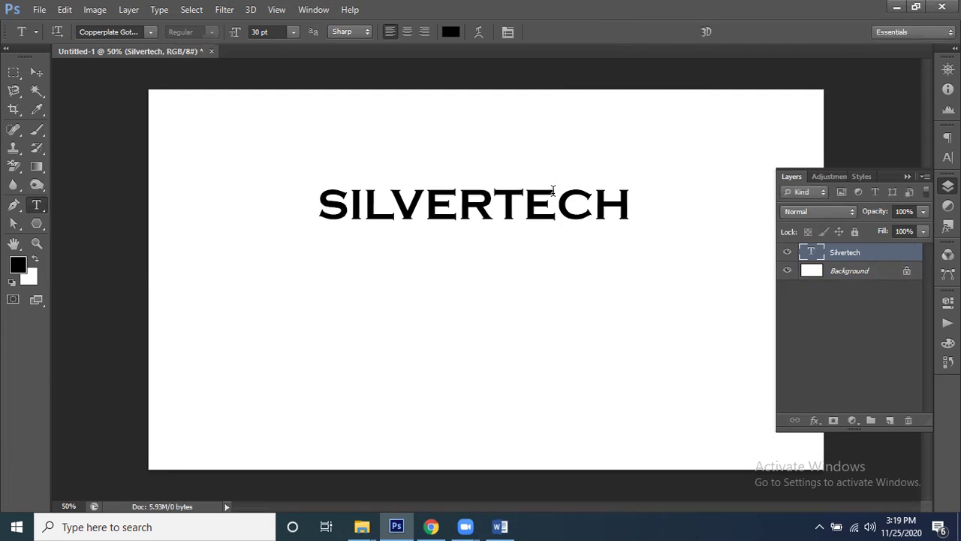
{"action": "left_click_drag", "start_coordinate": [483, 203], "coordinate": [481, 223]}
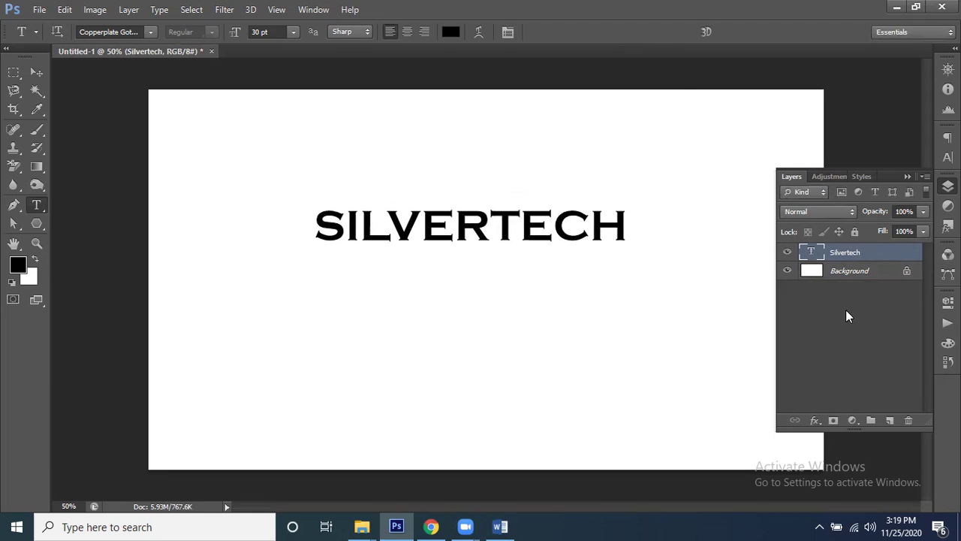
{"action": "key", "text": "ctrl+plus"}
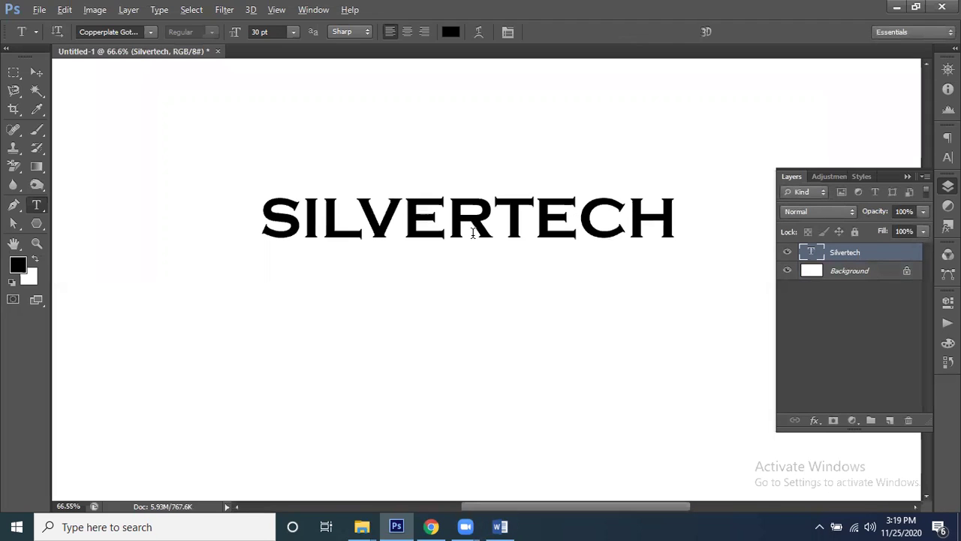
Add a Gradient Overlay effect to the Silvertech text layer.
{"action": "left_click", "coordinate": [36, 166]}
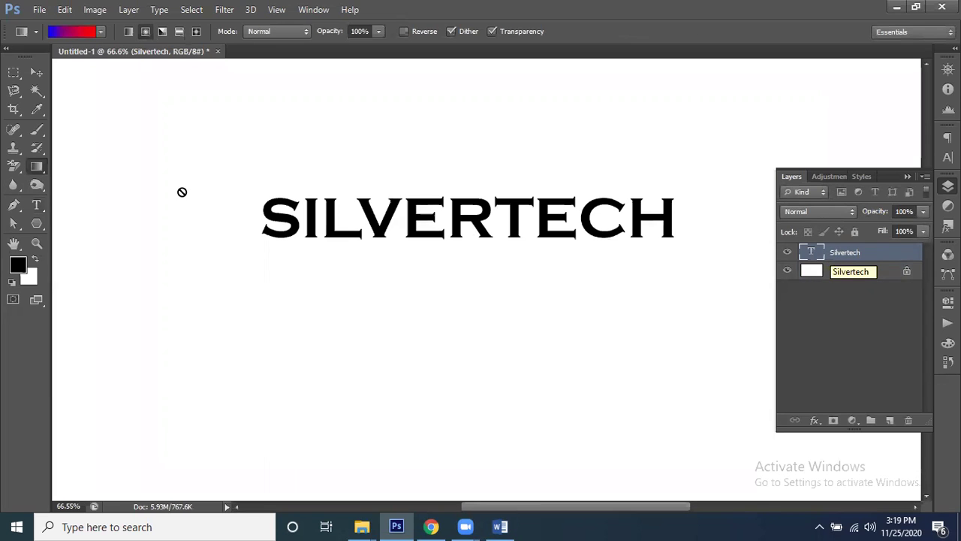
{"action": "left_click", "coordinate": [36, 205]}
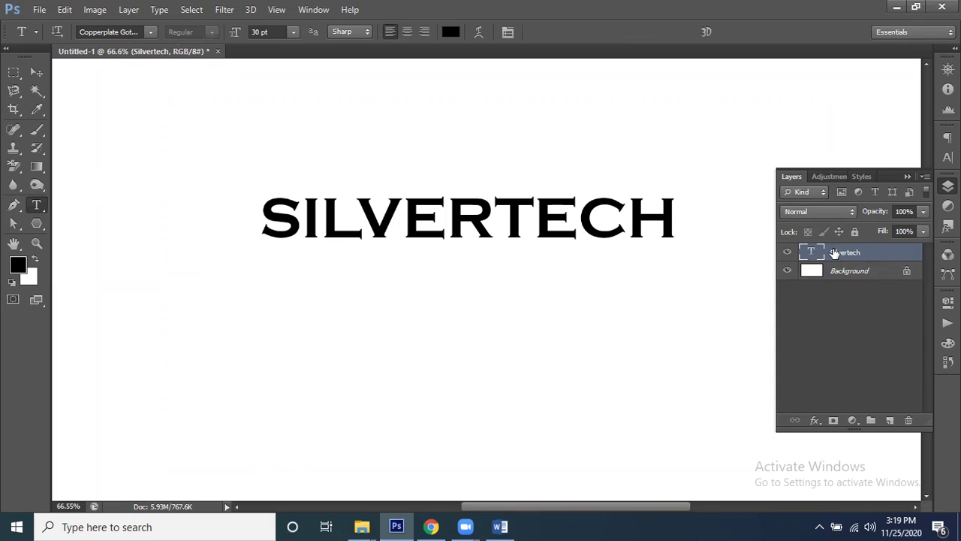
{"action": "right_click", "coordinate": [835, 253]}
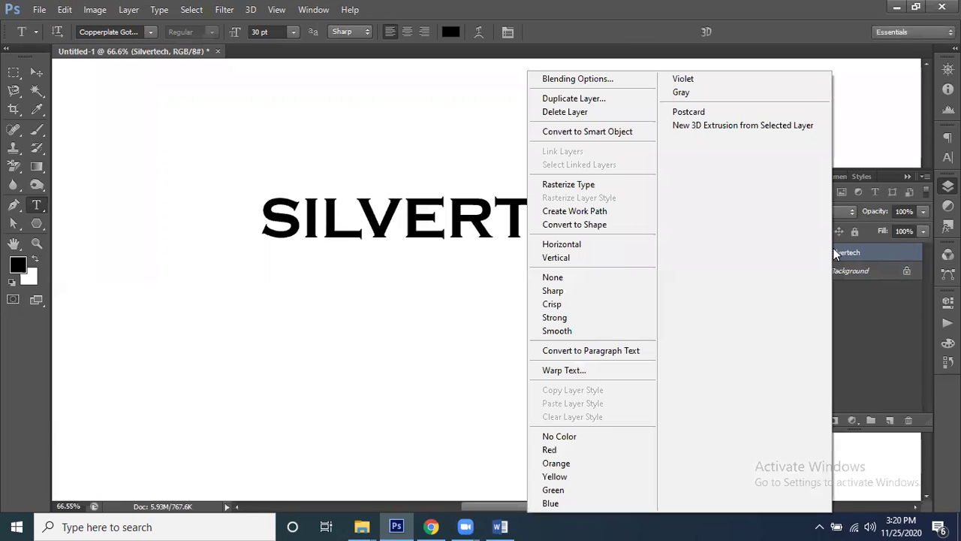
{"action": "left_click", "coordinate": [581, 81]}
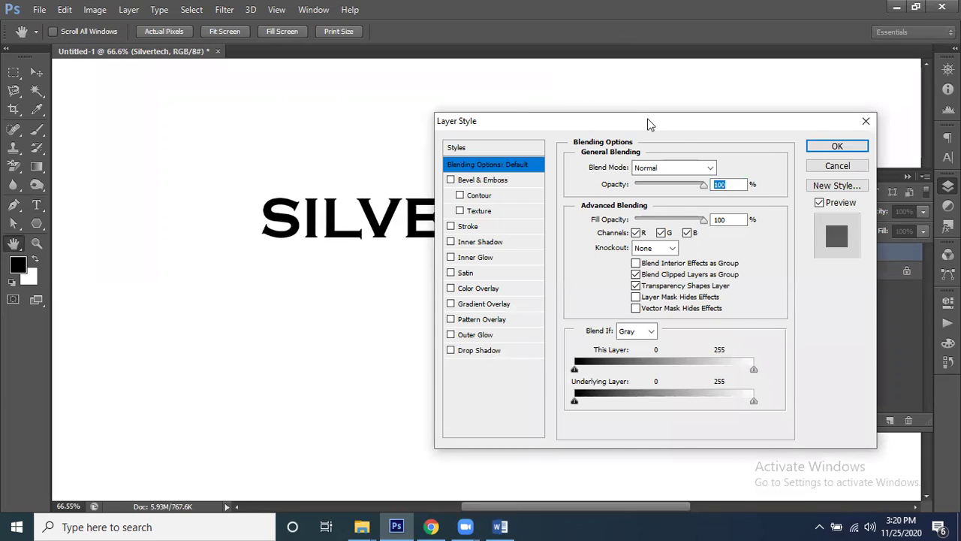
{"action": "left_click_drag", "start_coordinate": [623, 129], "coordinate": [762, 97]}
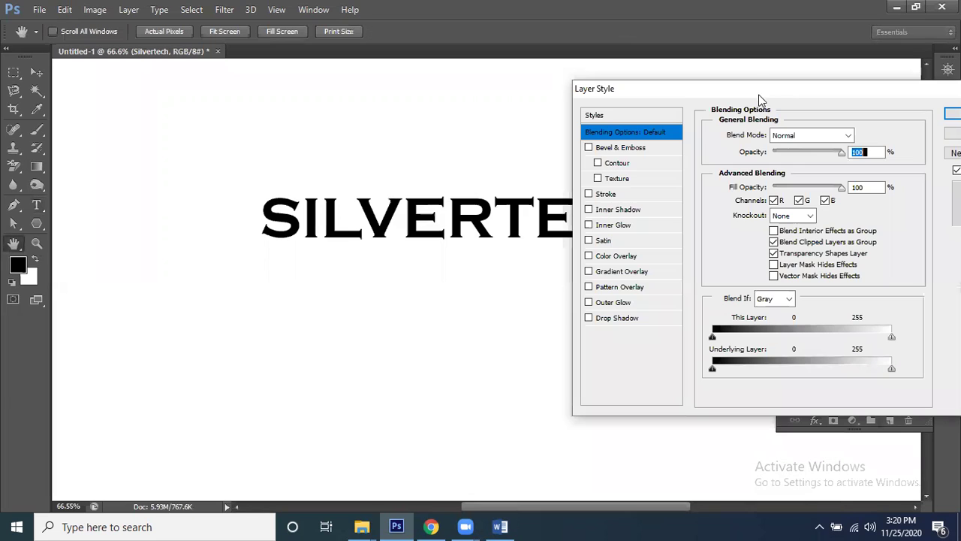
{"action": "left_click", "coordinate": [621, 272]}
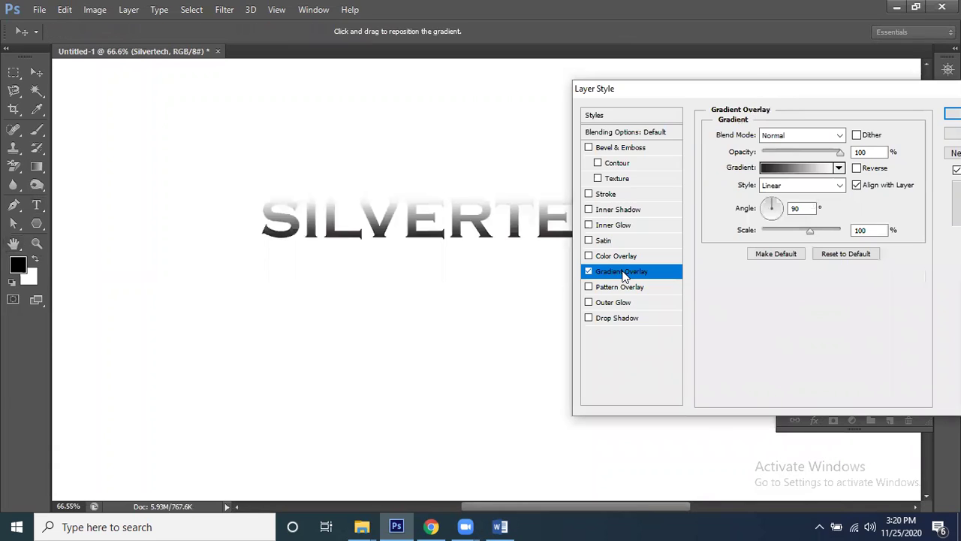
Edit the overlay gradient and change its white end color stop to violet, 590aea.
{"action": "left_click", "coordinate": [805, 168]}
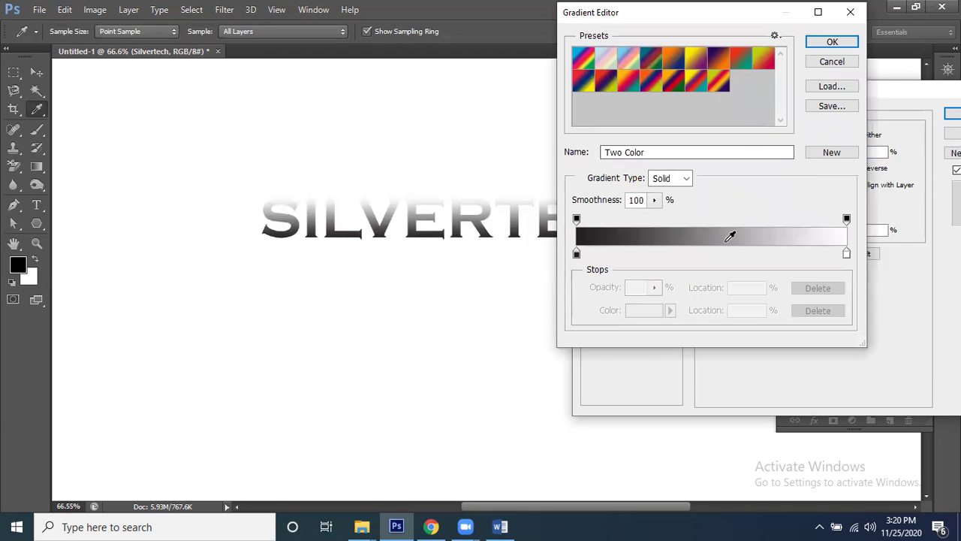
{"action": "double_click", "coordinate": [847, 253]}
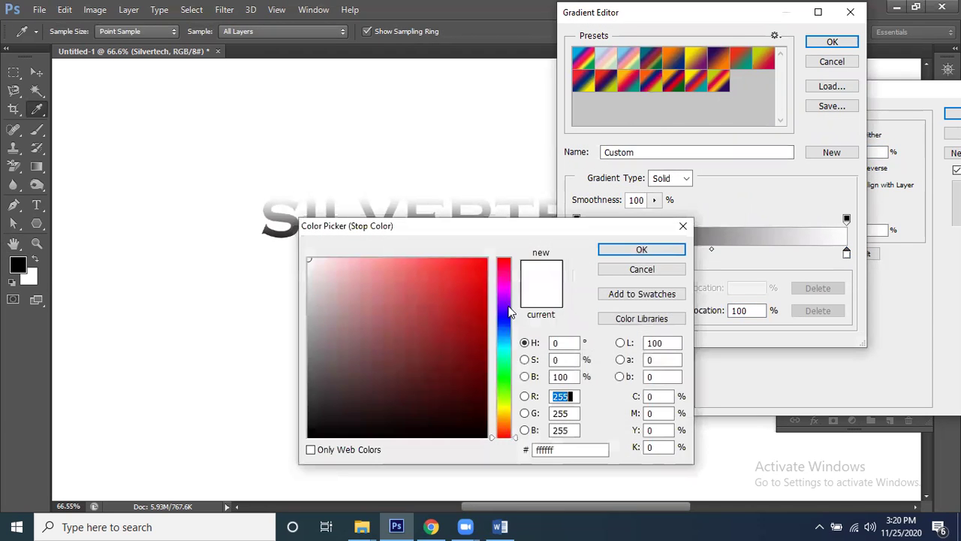
{"action": "left_click", "coordinate": [479, 273]}
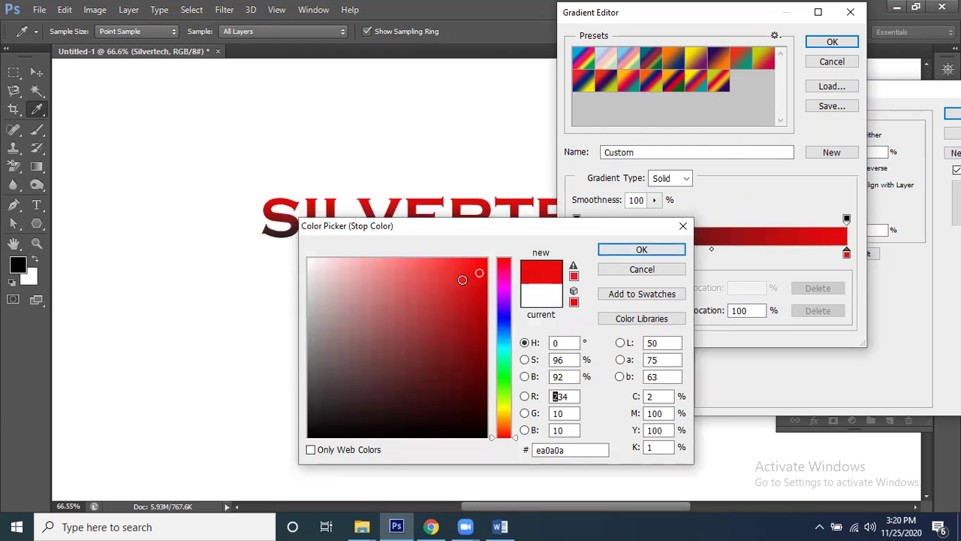
{"action": "left_click", "coordinate": [503, 307]}
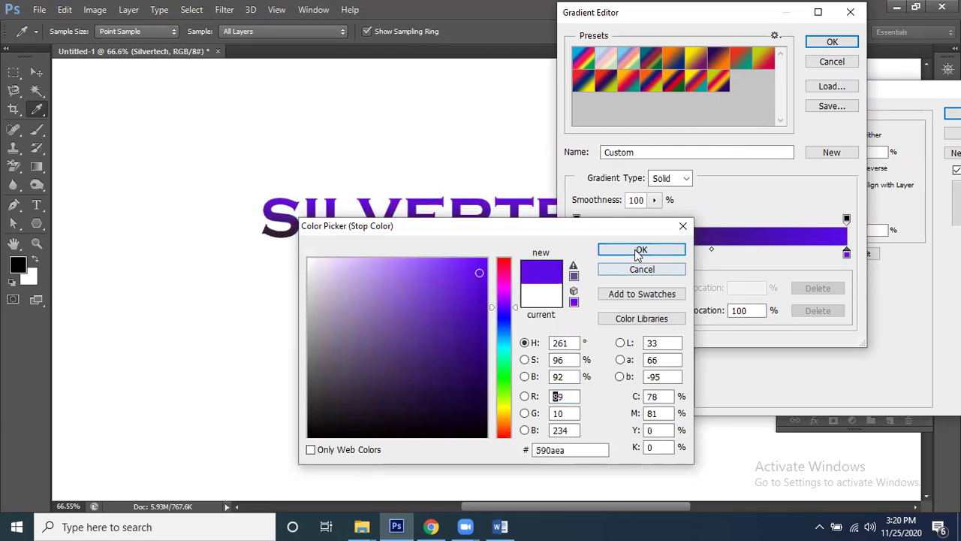
{"action": "left_click", "coordinate": [637, 254]}
Change the gradient's dark starting color stop to bright green and apply the edited gradient.
{"action": "double_click", "coordinate": [577, 253]}
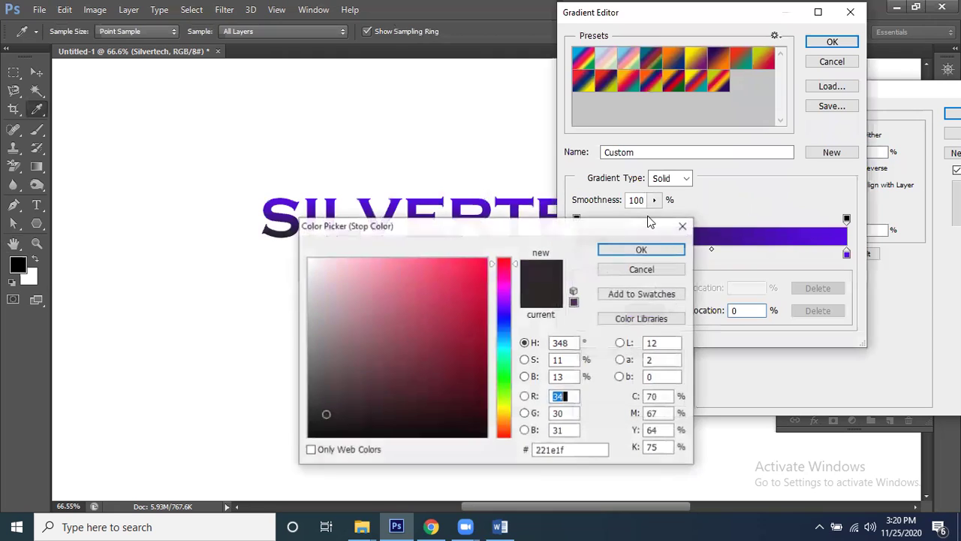
{"action": "left_click", "coordinate": [504, 326]}
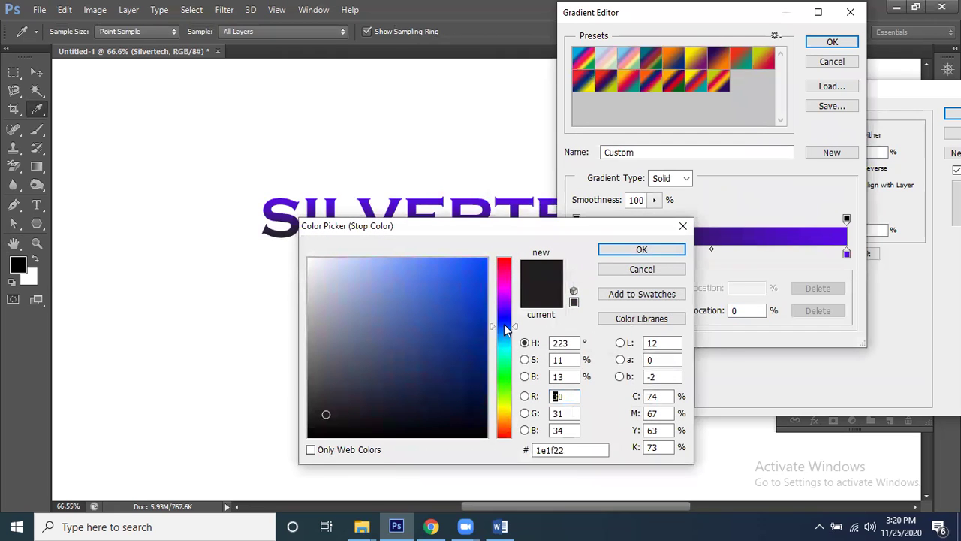
{"action": "left_click", "coordinate": [504, 389]}
{"action": "left_click", "coordinate": [443, 264]}
{"action": "left_click", "coordinate": [639, 250]}
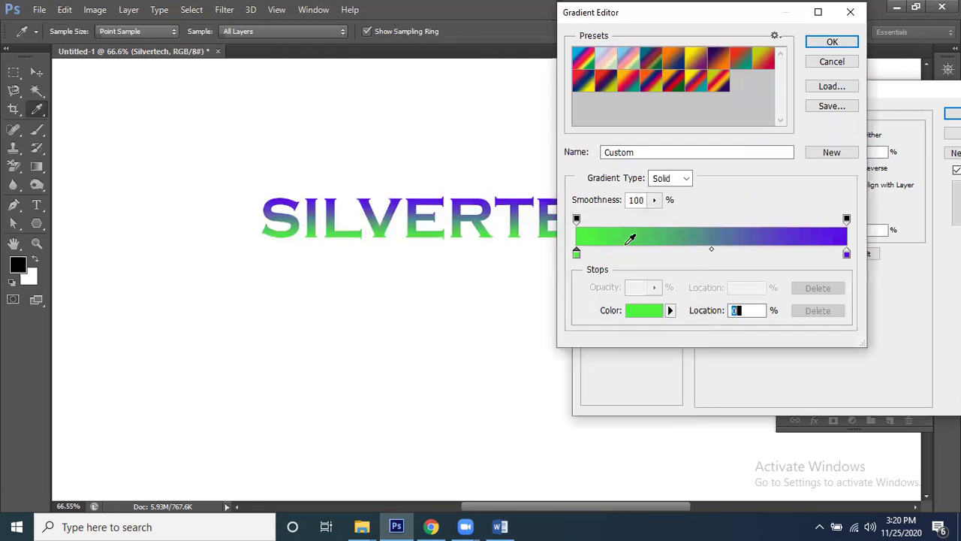
{"action": "left_click_drag", "start_coordinate": [697, 16], "coordinate": [776, 23]}
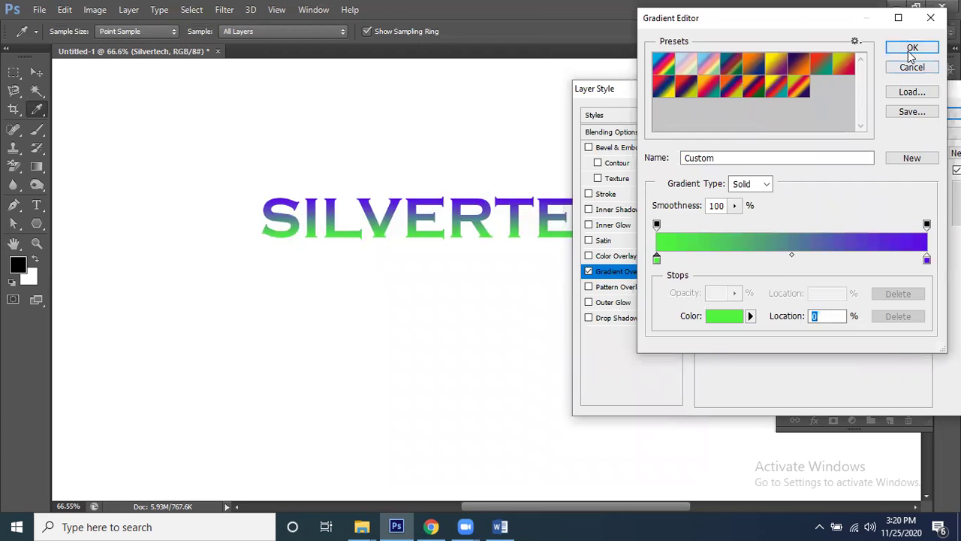
{"action": "left_click", "coordinate": [911, 49]}
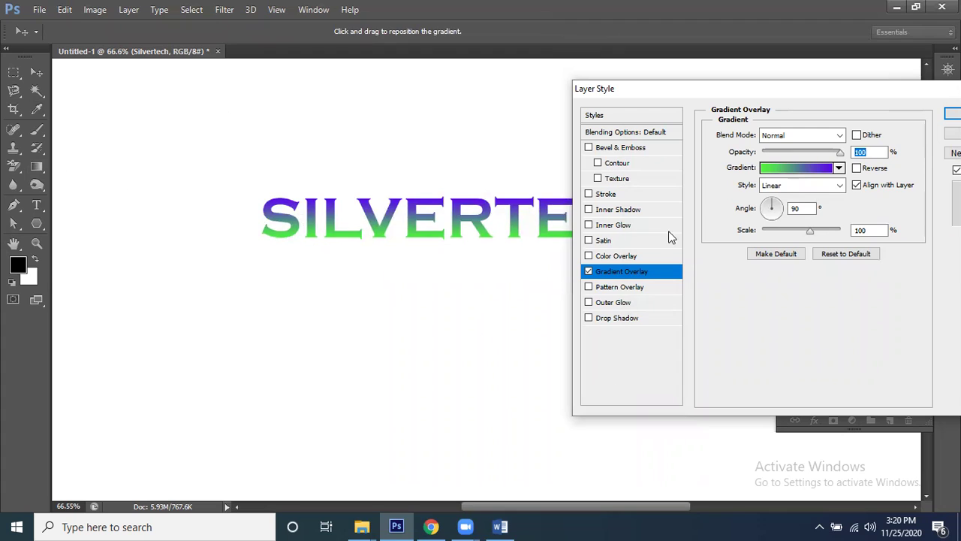
Try the Radial style for the gradient overlay with its scale set to 112%.
{"action": "left_click", "coordinate": [804, 186]}
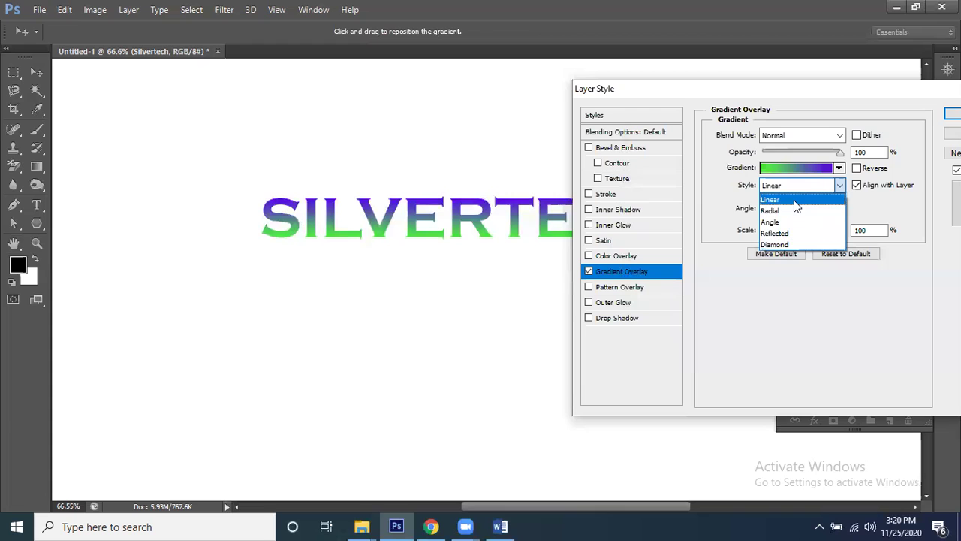
{"action": "left_click", "coordinate": [781, 214]}
{"action": "left_click_drag", "start_coordinate": [813, 235], "coordinate": [818, 232]}
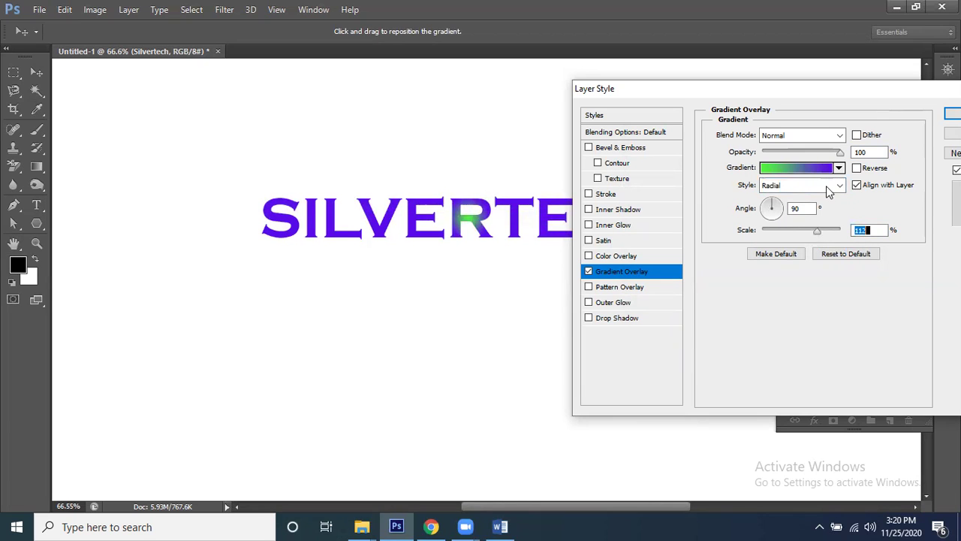
Try the Angle gradient style and shift the gradient's center right onto the letter T.
{"action": "left_click", "coordinate": [828, 188]}
{"action": "left_click", "coordinate": [785, 223]}
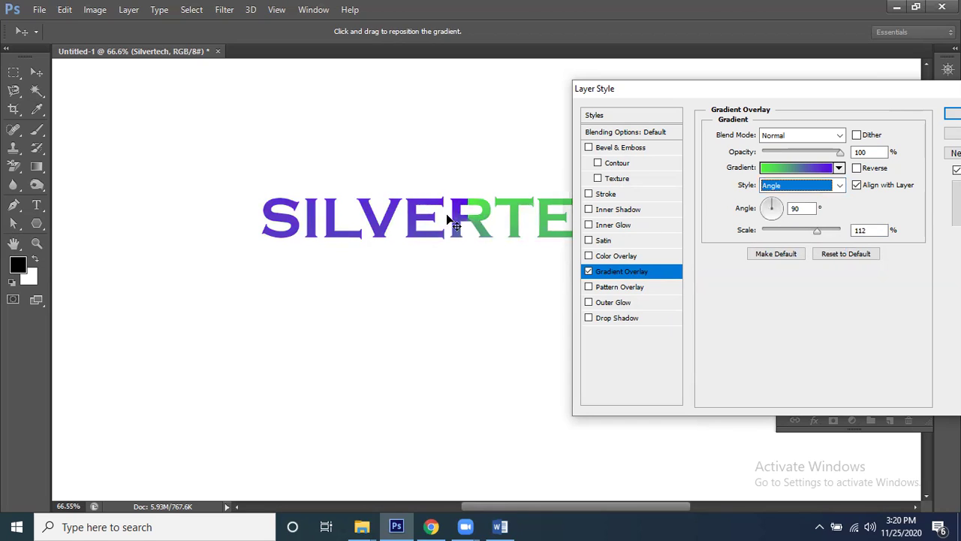
{"action": "left_click_drag", "start_coordinate": [440, 232], "coordinate": [515, 230]}
Try the Linear gradient style at a -14° angle and shift the color transition right over the letters TE.
{"action": "left_click", "coordinate": [803, 186]}
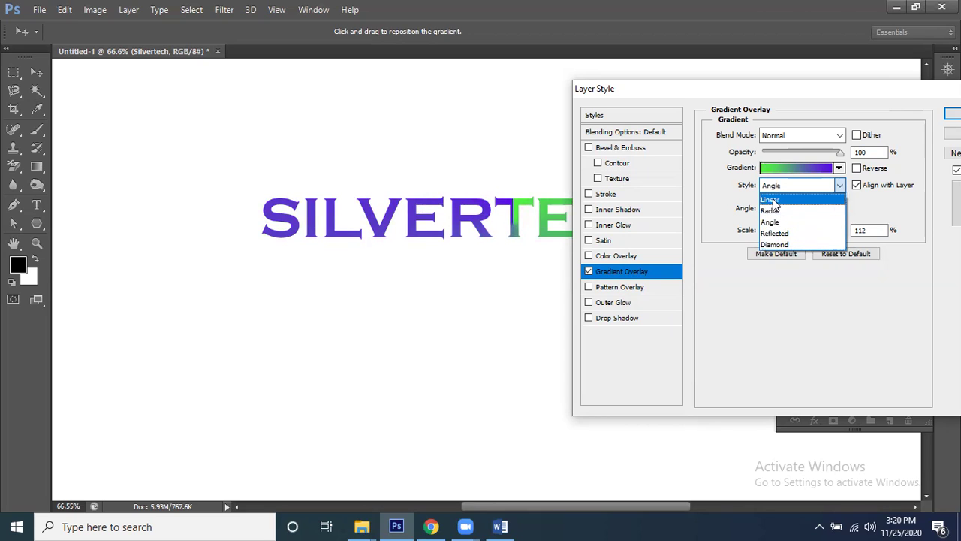
{"action": "left_click", "coordinate": [772, 199]}
{"action": "mouse_move", "coordinate": [479, 225]}
{"action": "left_mouse_down"}
{"action": "mouse_move", "coordinate": [500, 217]}
{"action": "mouse_move", "coordinate": [498, 232]}
{"action": "mouse_move", "coordinate": [486, 221]}
{"action": "left_mouse_up"}
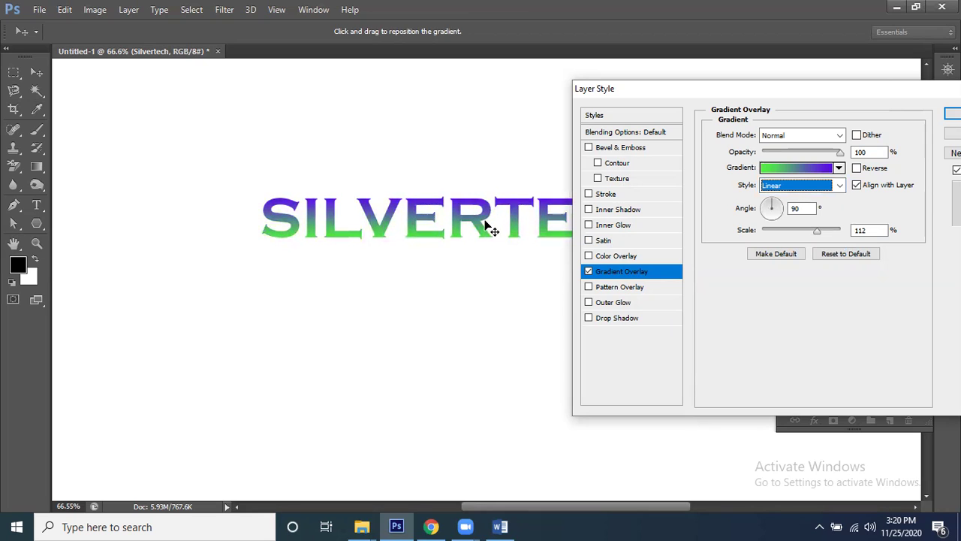
{"action": "left_click_drag", "start_coordinate": [776, 208], "coordinate": [784, 216]}
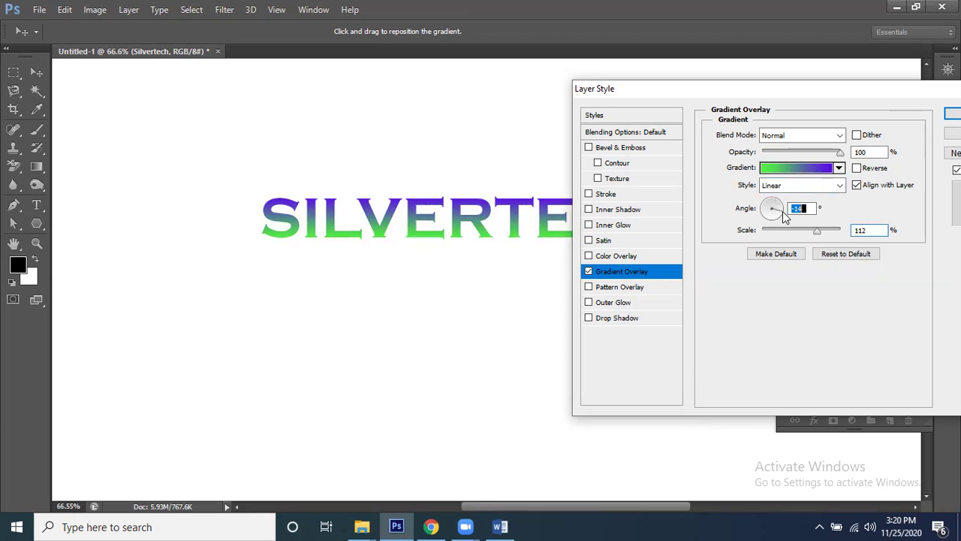
{"action": "left_click_drag", "start_coordinate": [422, 229], "coordinate": [512, 225]}
{"action": "left_click_drag", "start_coordinate": [746, 95], "coordinate": [863, 75]}
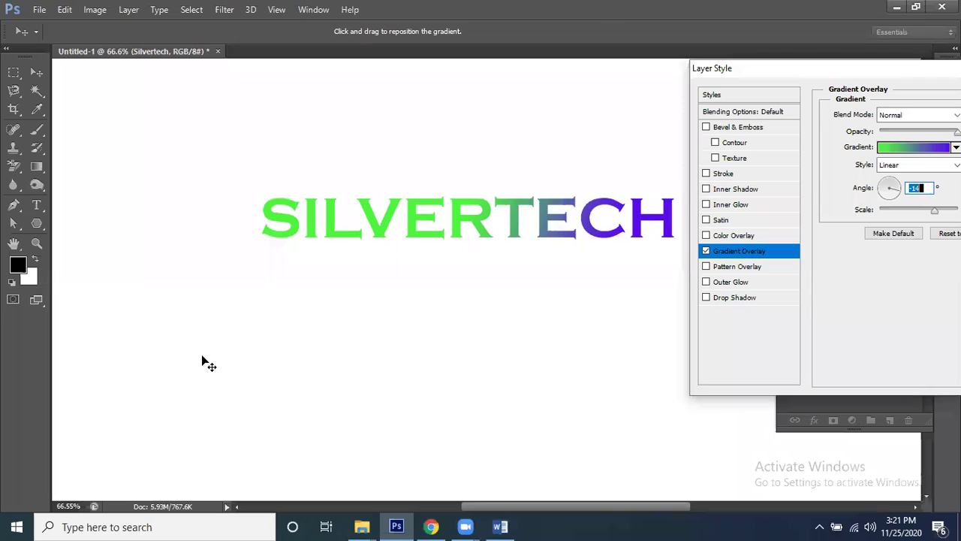
Try a 142% scale and a -6° angle for the linear gradient, shifting its color transition slightly left.
{"action": "left_click_drag", "start_coordinate": [771, 72], "coordinate": [692, 81]}
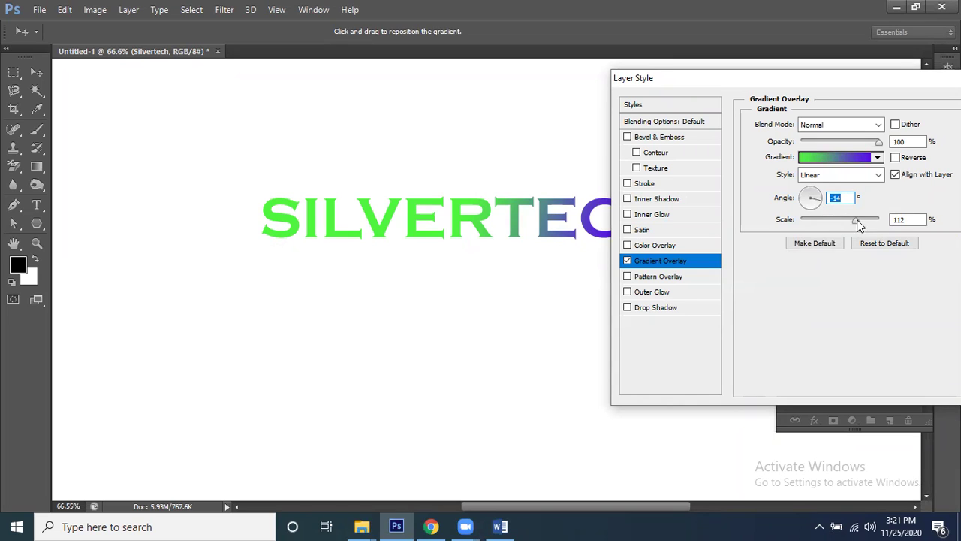
{"action": "left_click_drag", "start_coordinate": [839, 223], "coordinate": [874, 220]}
{"action": "left_click_drag", "start_coordinate": [473, 220], "coordinate": [438, 236]}
{"action": "mouse_move", "coordinate": [811, 197]}
{"action": "left_mouse_down"}
{"action": "mouse_move", "coordinate": [801, 200]}
{"action": "mouse_move", "coordinate": [822, 199]}
{"action": "left_mouse_up"}
Set the gradient style to Diamond and reposition its green center over the letter C.
{"action": "left_click", "coordinate": [841, 174]}
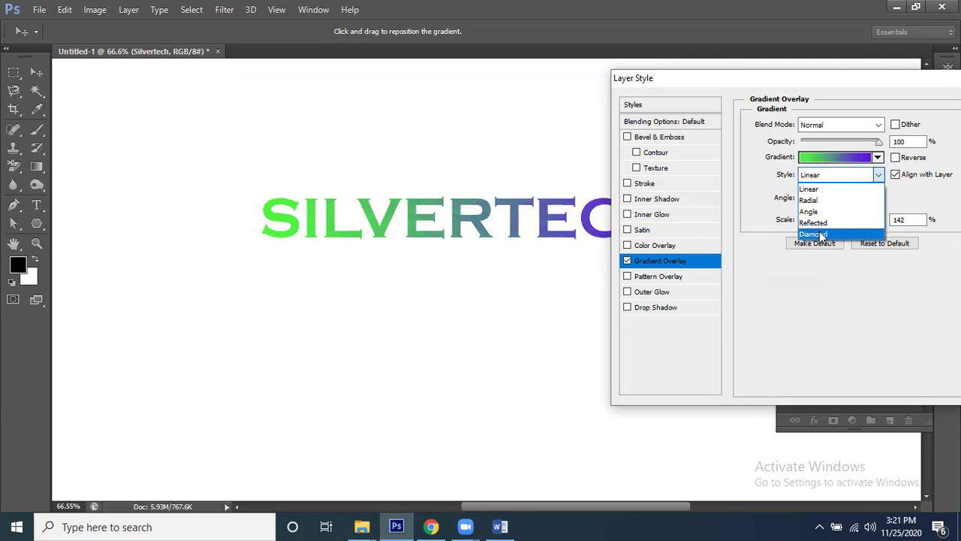
{"action": "left_click", "coordinate": [819, 233]}
{"action": "left_click_drag", "start_coordinate": [470, 217], "coordinate": [358, 227]}
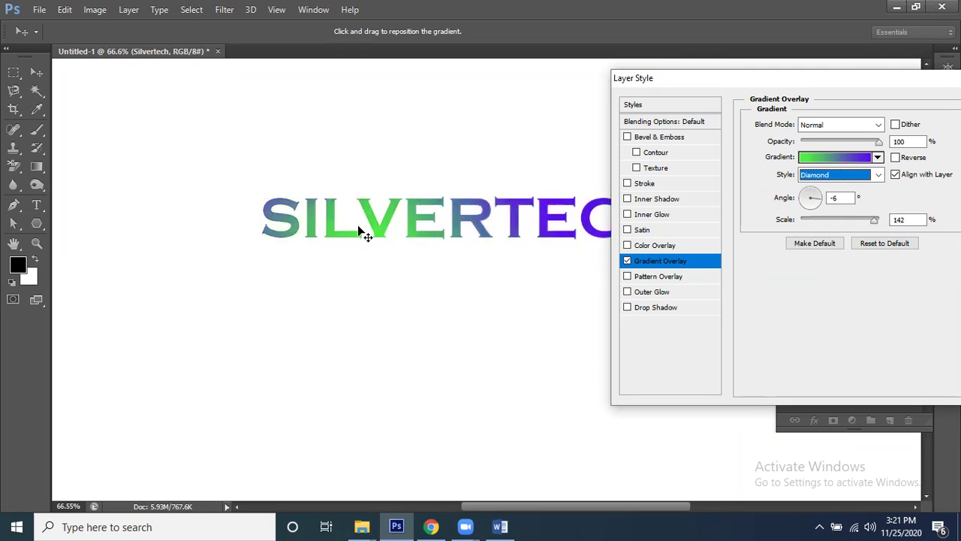
{"action": "left_click_drag", "start_coordinate": [425, 217], "coordinate": [588, 210]}
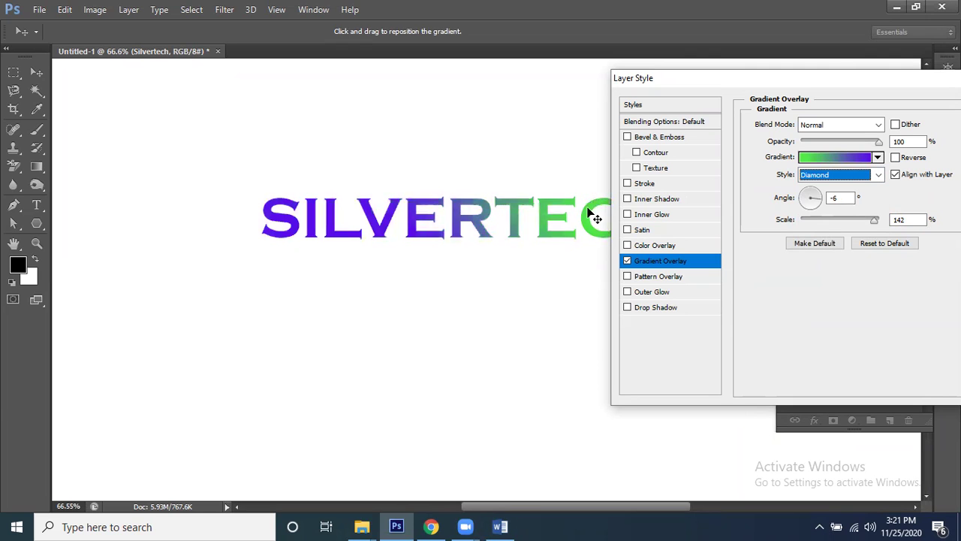
Set the diamond gradient's scale to 83% and angle to -12°, and move its green center left to the first T.
{"action": "left_click", "coordinate": [838, 220]}
{"action": "left_click", "coordinate": [805, 200]}
{"action": "left_click_drag", "start_coordinate": [806, 200], "coordinate": [820, 200]}
{"action": "left_click_drag", "start_coordinate": [604, 218], "coordinate": [509, 218]}
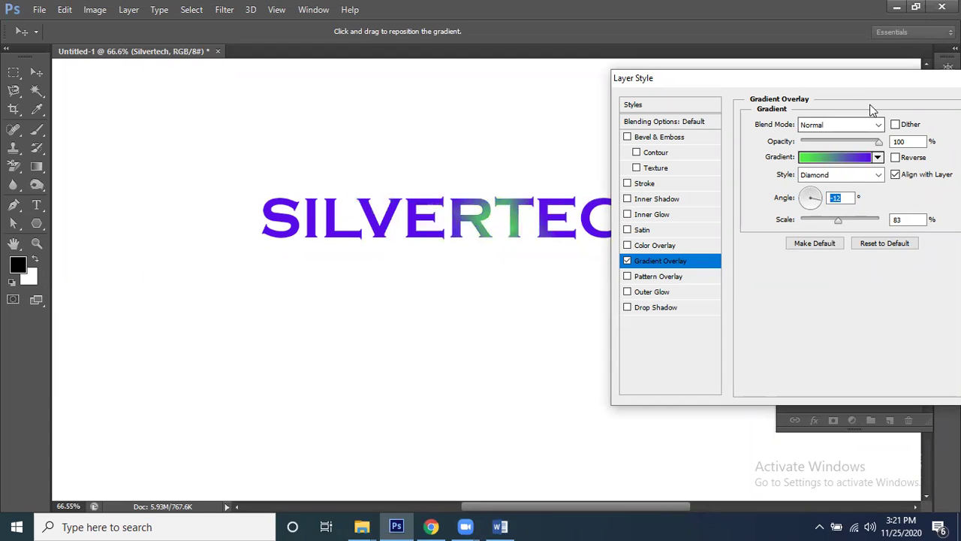
Discard the gradient overlay from the SILVERTECH text without applying the layer style.
{"action": "left_click_drag", "start_coordinate": [849, 82], "coordinate": [722, 75]}
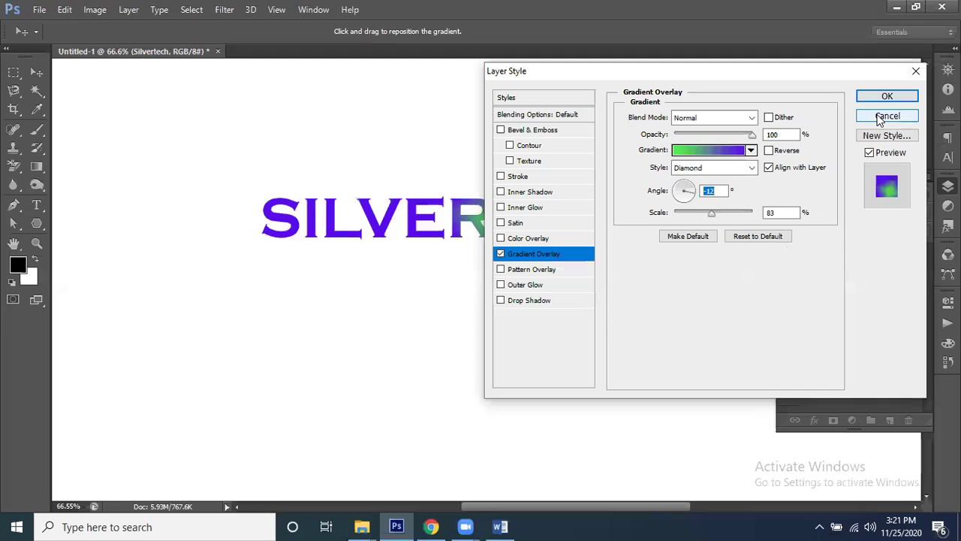
{"action": "left_click", "coordinate": [501, 255]}
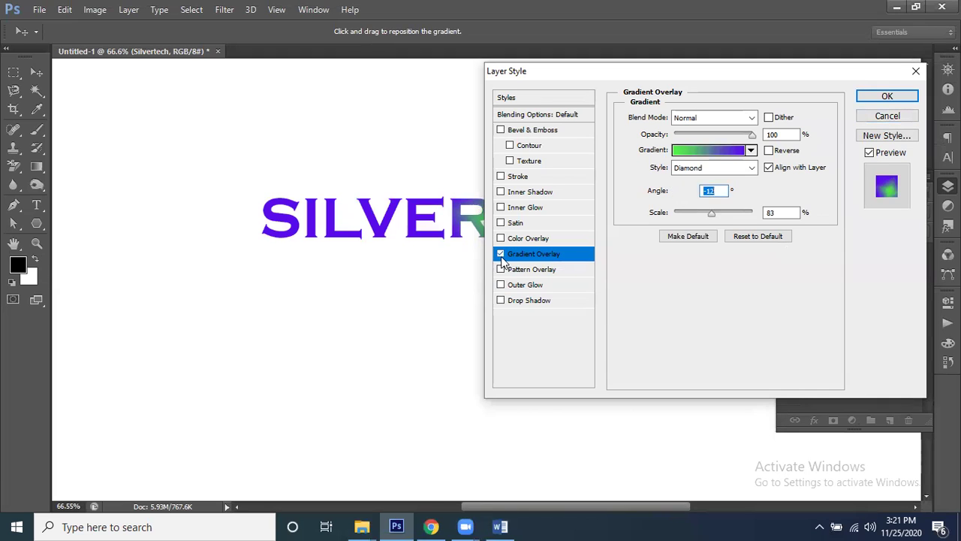
{"action": "left_click", "coordinate": [887, 117]}
Duplicate the Silvertech text layer and scale the copy proportionally about its center to 105.66%.
{"action": "scroll", "coordinate": [314, 224], "scroll_direction": "up", "scroll_amount": 2}
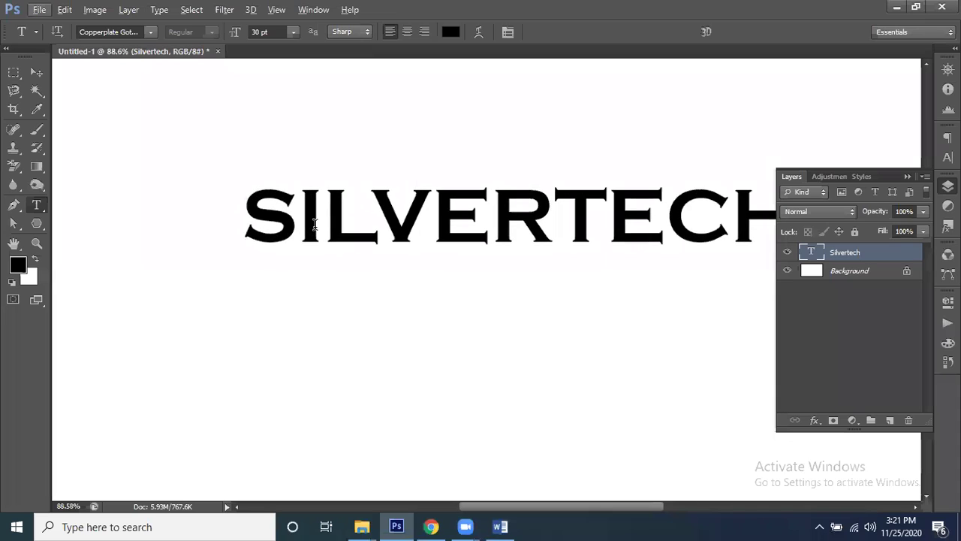
{"action": "left_click_drag", "start_coordinate": [432, 255], "coordinate": [377, 257]}
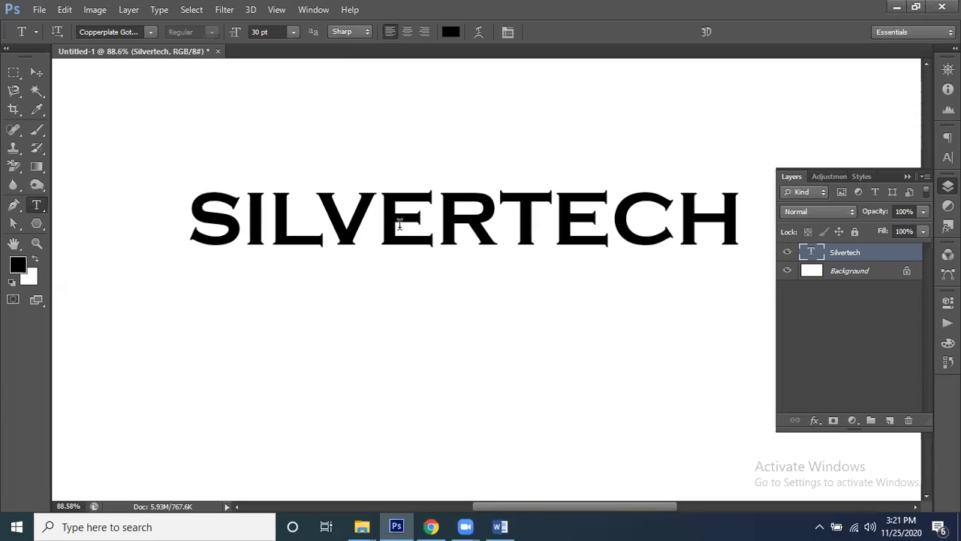
{"action": "key", "text": "ctrl+t"}
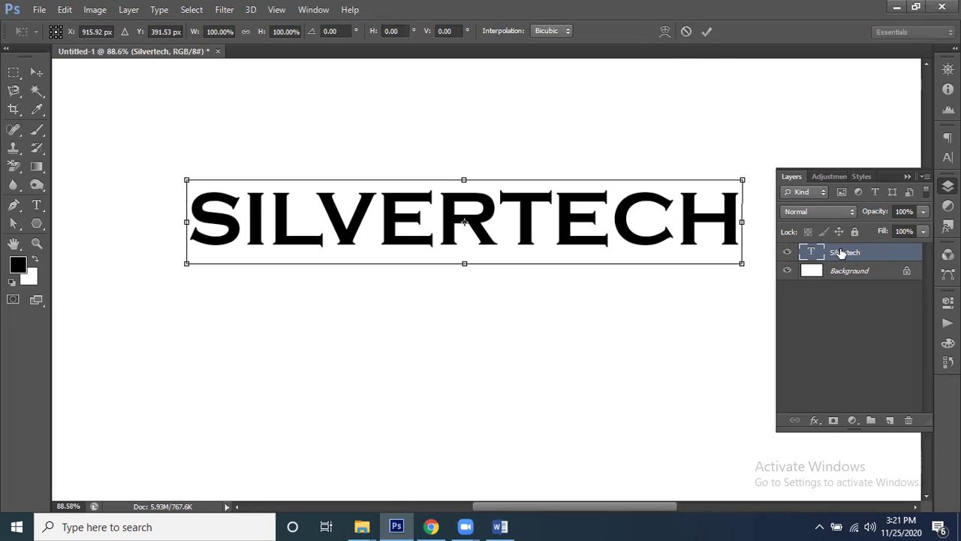
{"action": "left_click", "coordinate": [706, 33]}
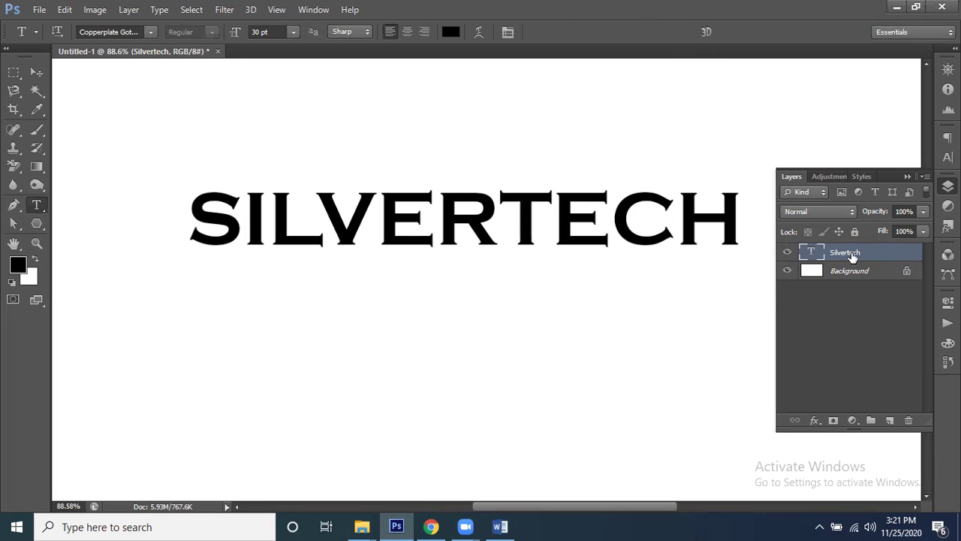
{"action": "key", "text": "ctrl+j"}
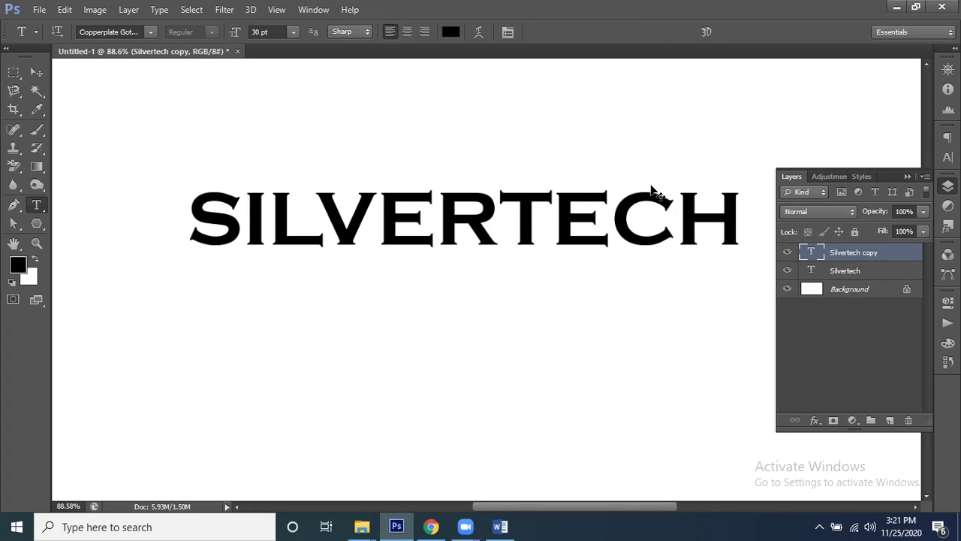
{"action": "key", "text": "ctrl+t"}
{"action": "left_click_drag", "start_coordinate": [746, 177], "coordinate": [757, 156]}
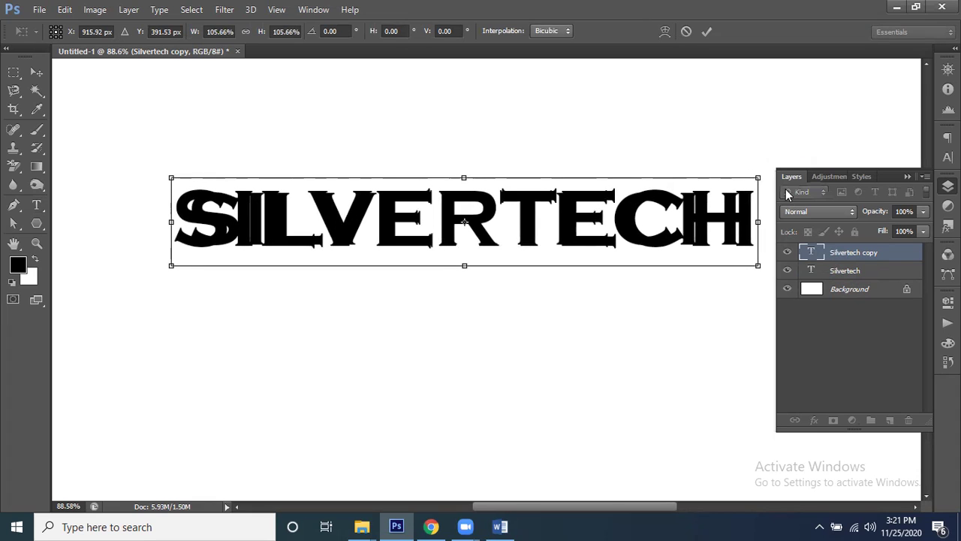
{"action": "left_click", "coordinate": [706, 36]}
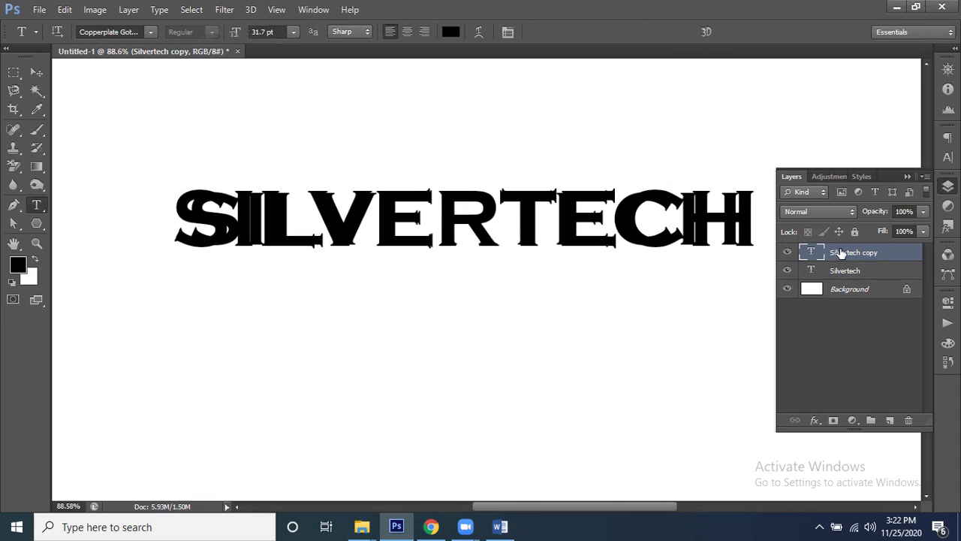
Change the text color of the enlarged Silvertech copy to red (ff0808).
{"action": "left_click", "coordinate": [450, 31]}
{"action": "left_click_drag", "start_coordinate": [473, 269], "coordinate": [482, 259]}
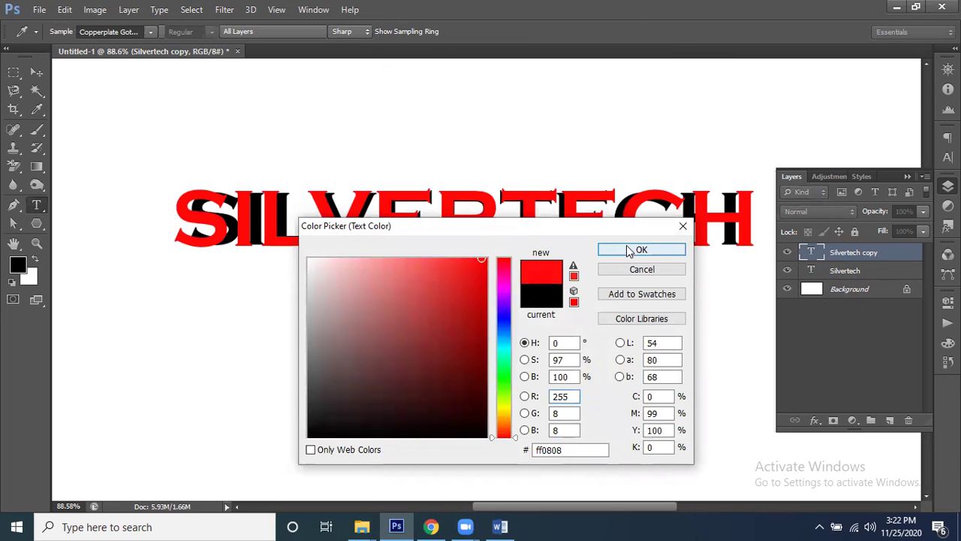
{"action": "left_click", "coordinate": [640, 250]}
Move the enlarged red copy beneath the black text layer, and delete that copy.
{"action": "left_click_drag", "start_coordinate": [863, 261], "coordinate": [854, 272]}
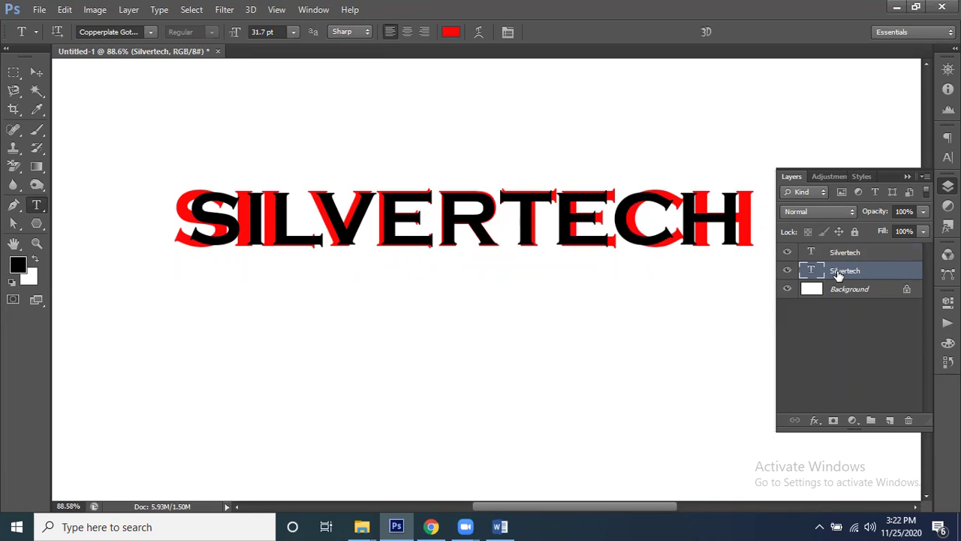
{"action": "key", "text": "Delete"}
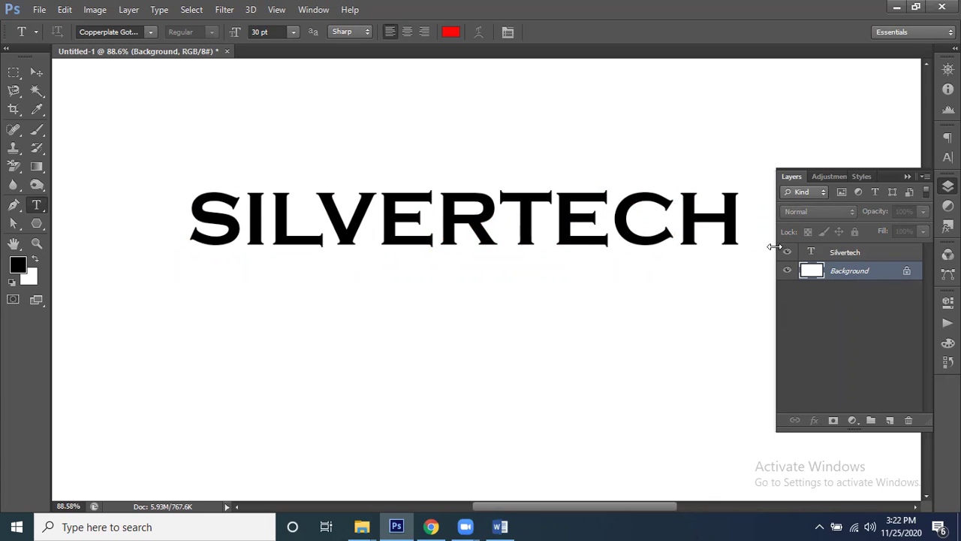
Hide the Background layer and load the outline of the SILVERTECH letters as a selection.
{"action": "left_click", "coordinate": [845, 253]}
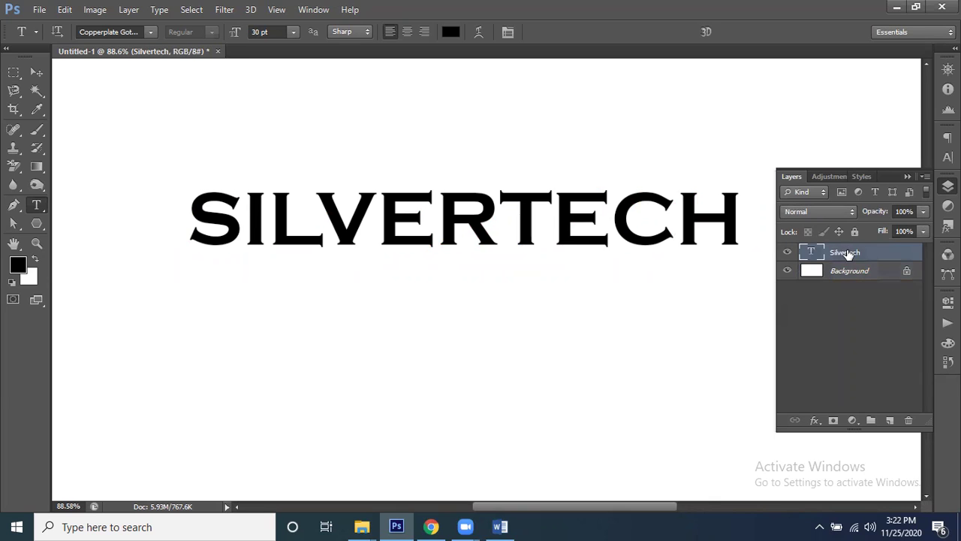
{"action": "left_click", "coordinate": [788, 271]}
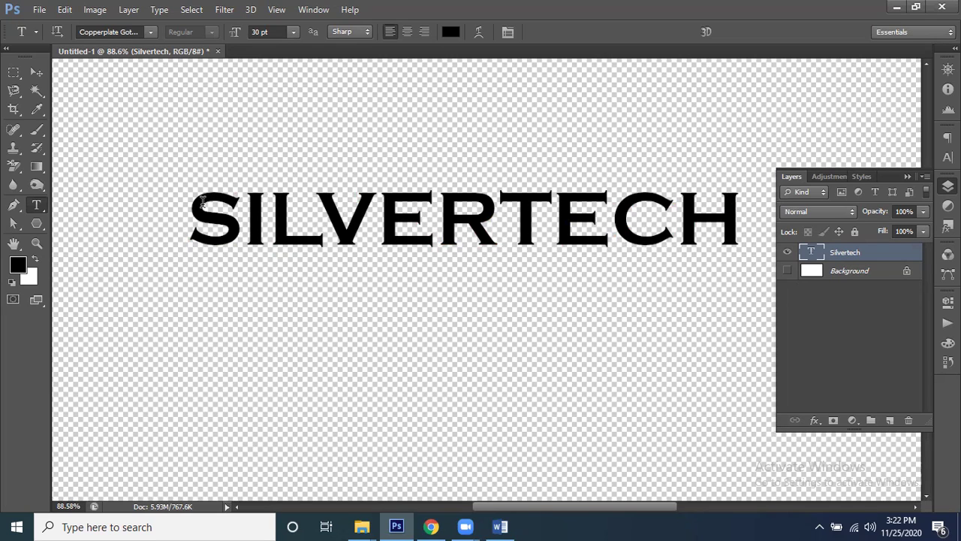
{"action": "left_click", "coordinate": [816, 254], "text": "ctrl"}
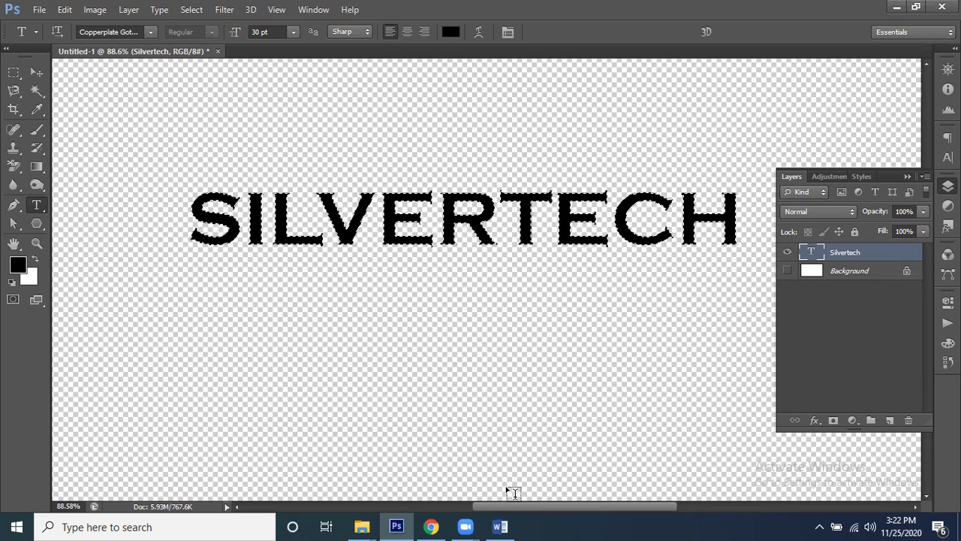
Switch to Chrome, send the reply "clas e aci" in the open Messenger chat, and return to Photoshop.
{"action": "left_click", "coordinate": [436, 523]}
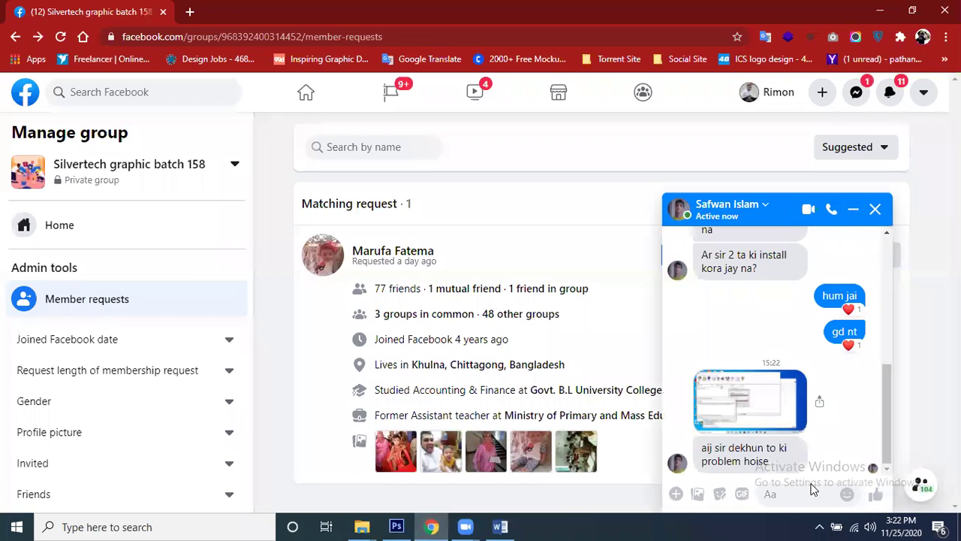
{"action": "left_click", "coordinate": [807, 491]}
{"action": "type", "text": "cla"}
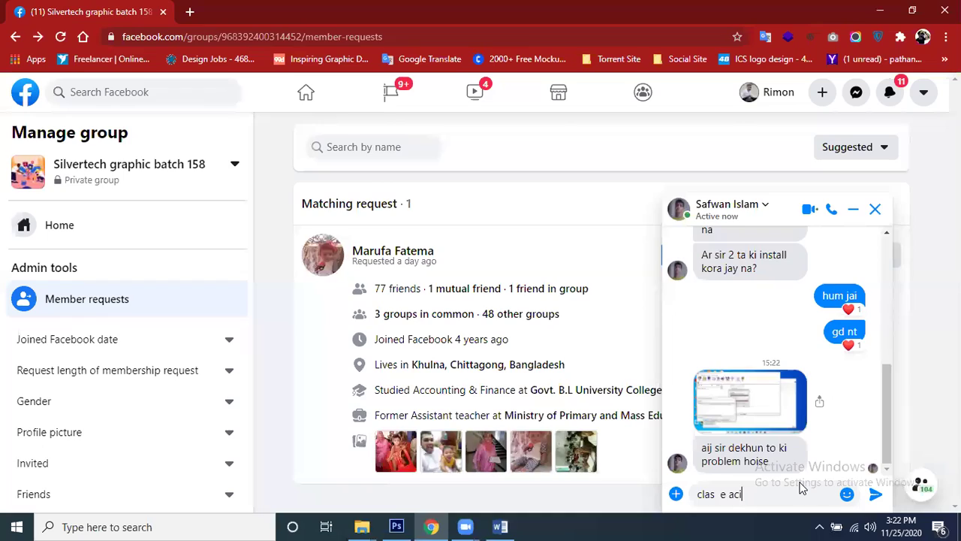
{"action": "type", "text": "s  e aci"}
{"action": "key", "text": "Return"}
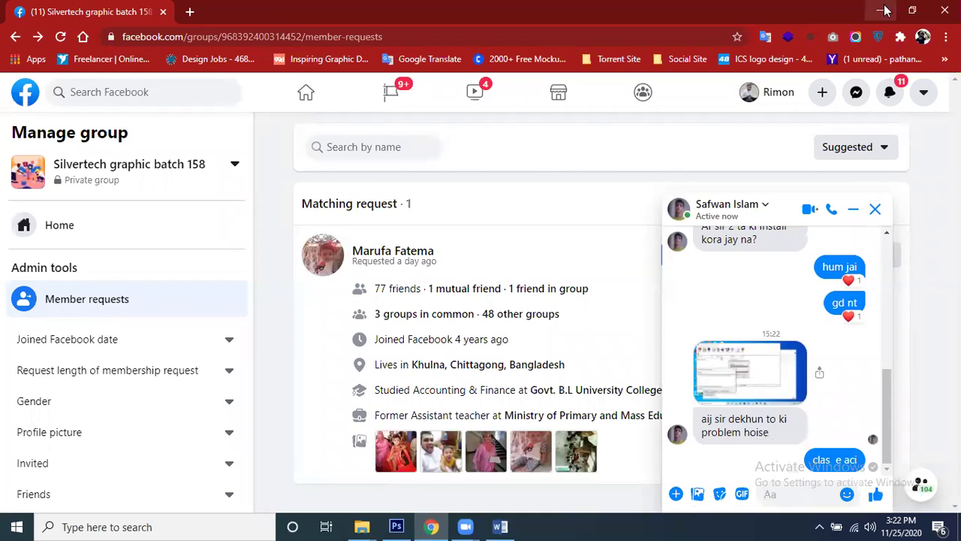
{"action": "left_click", "coordinate": [883, 10]}
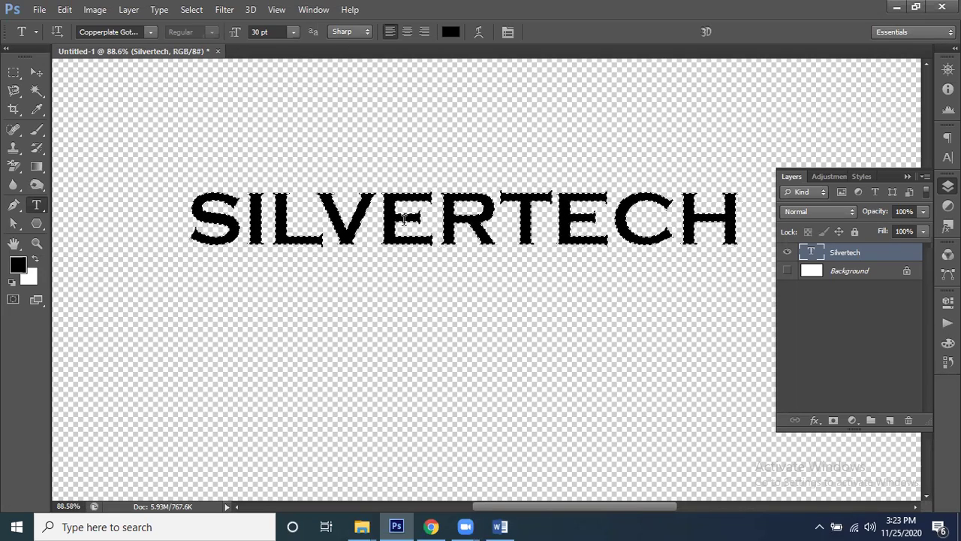
Expand the selection around the SILVERTECH letters by 3 pixels.
{"action": "left_click", "coordinate": [193, 10]}
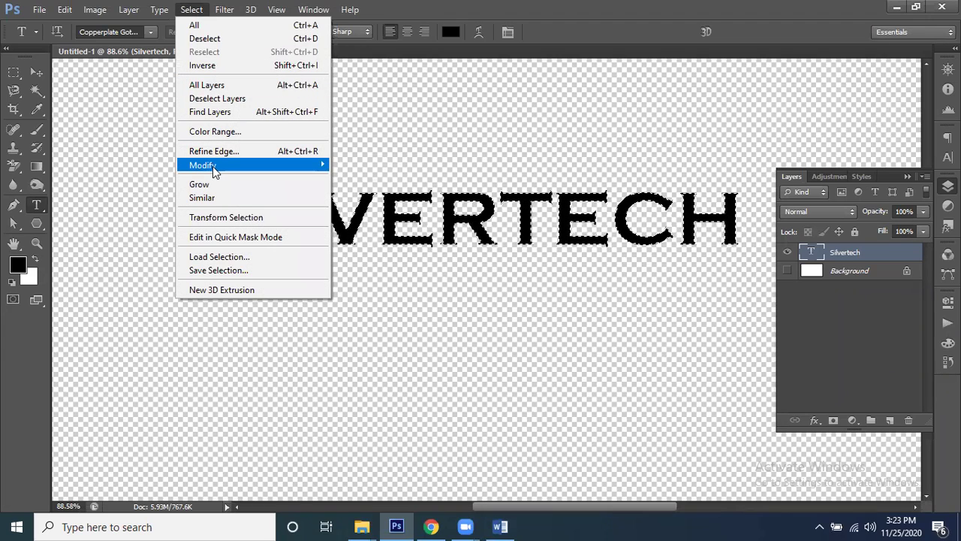
{"action": "mouse_move", "coordinate": [214, 171]}
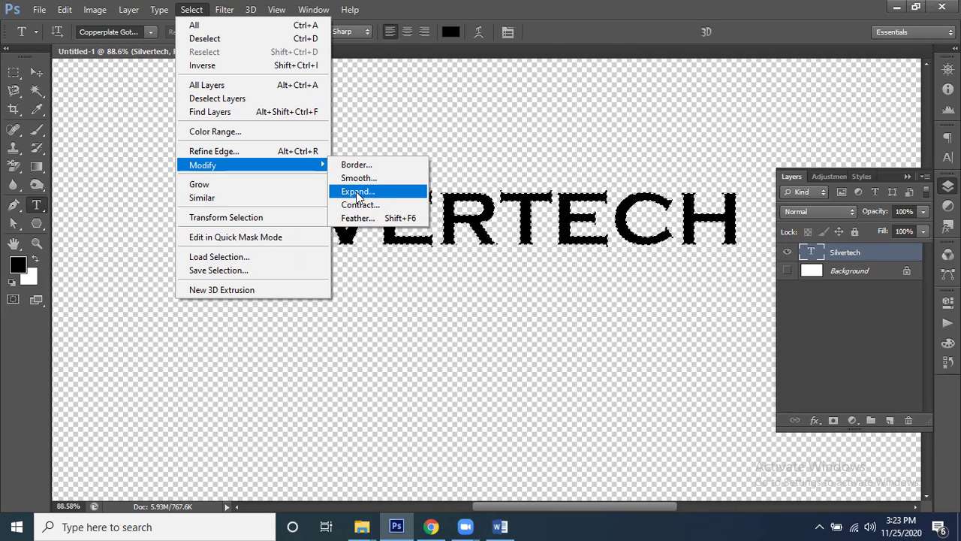
{"action": "left_click", "coordinate": [358, 192]}
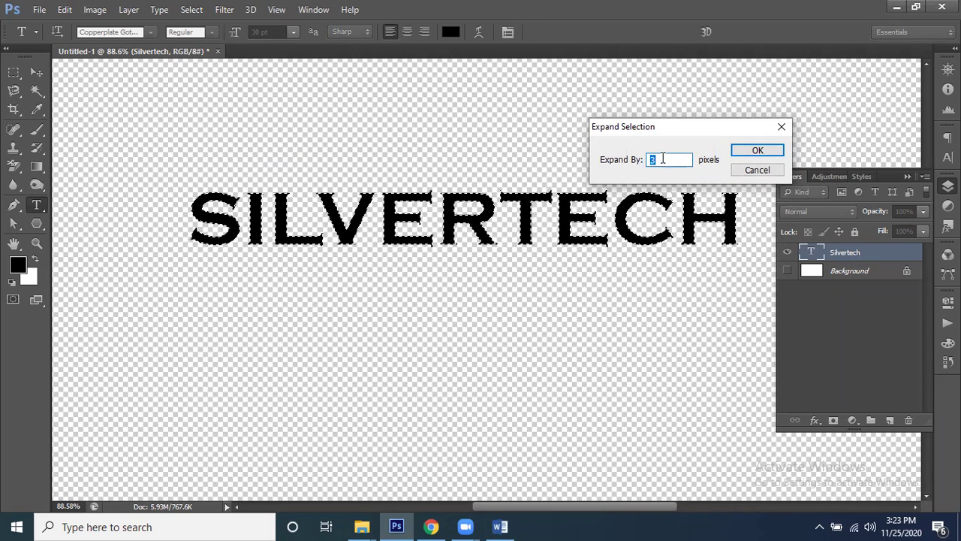
{"action": "type", "text": "3"}
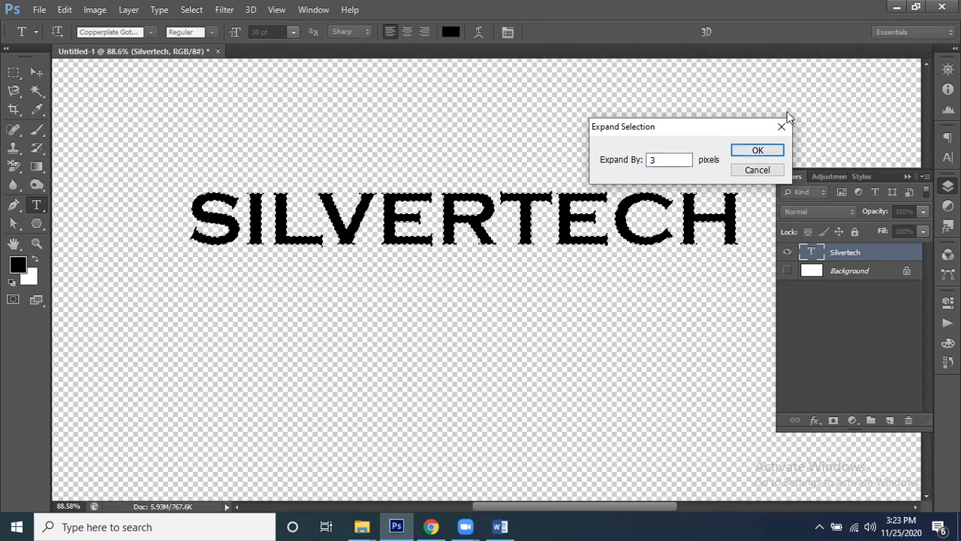
{"action": "left_click", "coordinate": [759, 151]}
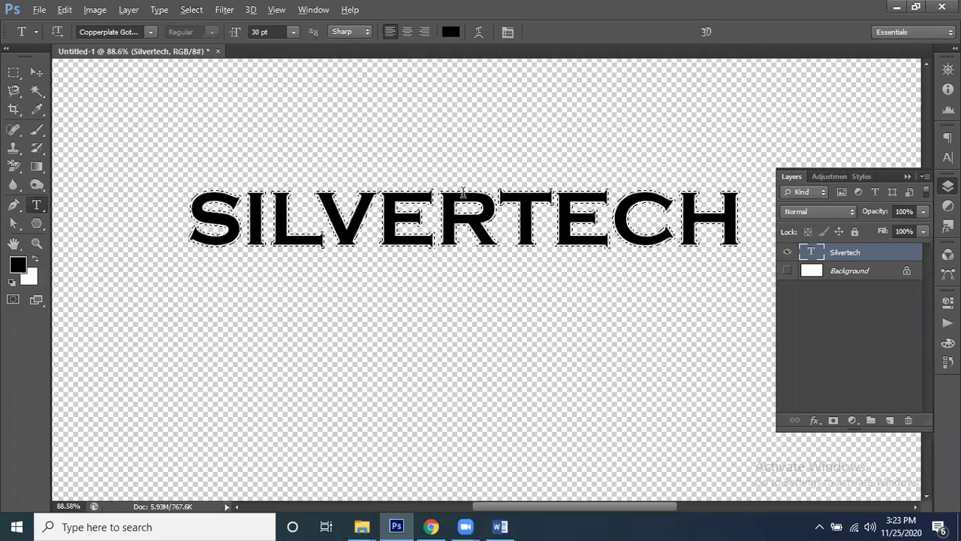
Add a new empty layer and place it beneath the Silvertech text layer.
{"action": "scroll", "coordinate": [464, 193], "scroll_direction": "up", "scroll_amount": 5}
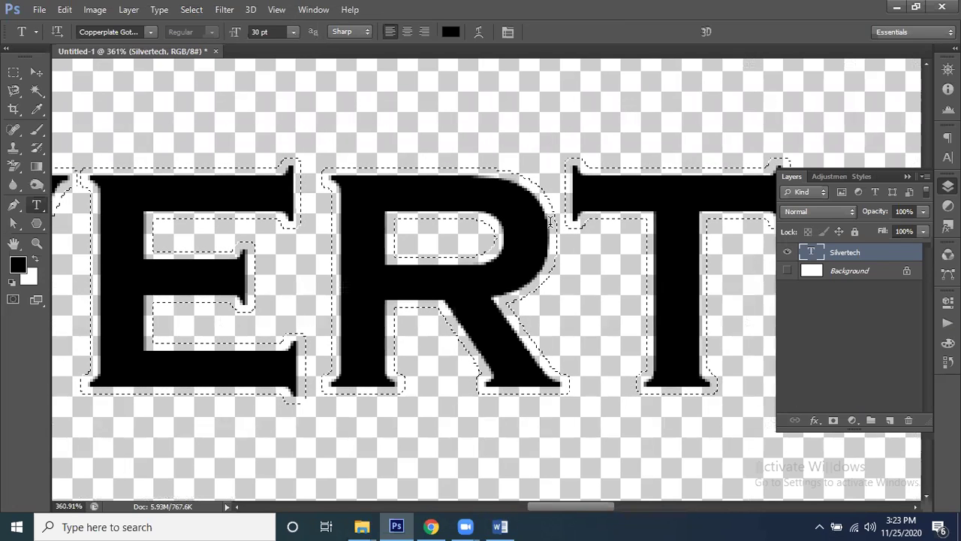
{"action": "scroll", "coordinate": [551, 221], "scroll_direction": "down", "scroll_amount": 2}
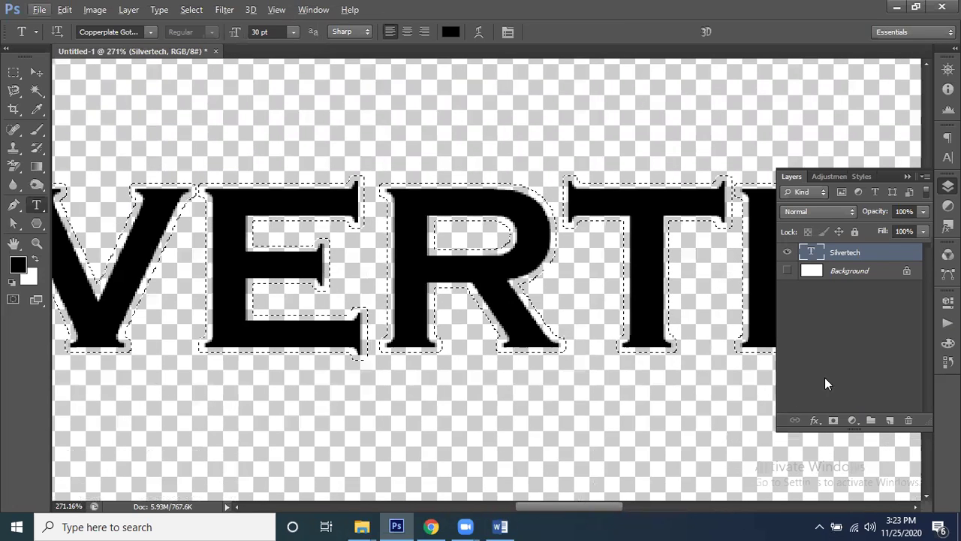
{"action": "left_click", "coordinate": [891, 420]}
{"action": "left_click_drag", "start_coordinate": [839, 253], "coordinate": [841, 273]}
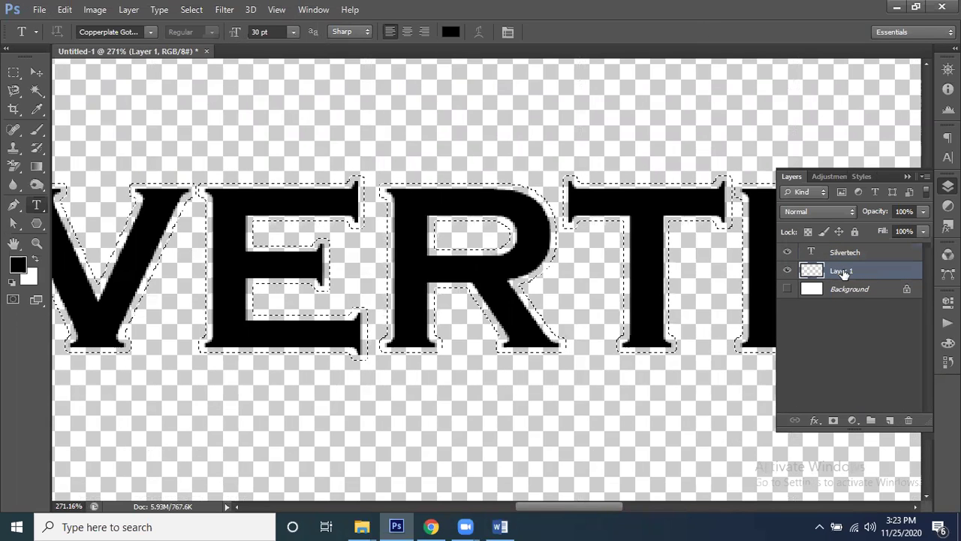
Set the foreground color to a vivid blue with hue 253, fill the expanded selection on Layer 1, and deselect.
{"action": "scroll", "coordinate": [558, 242], "scroll_direction": "down", "scroll_amount": 3}
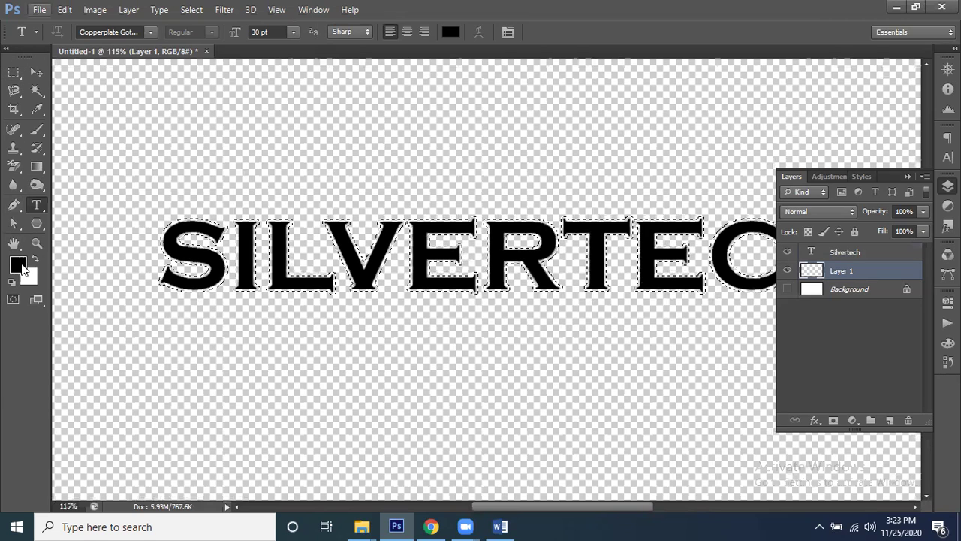
{"action": "left_click", "coordinate": [20, 266]}
{"action": "left_click", "coordinate": [503, 311]}
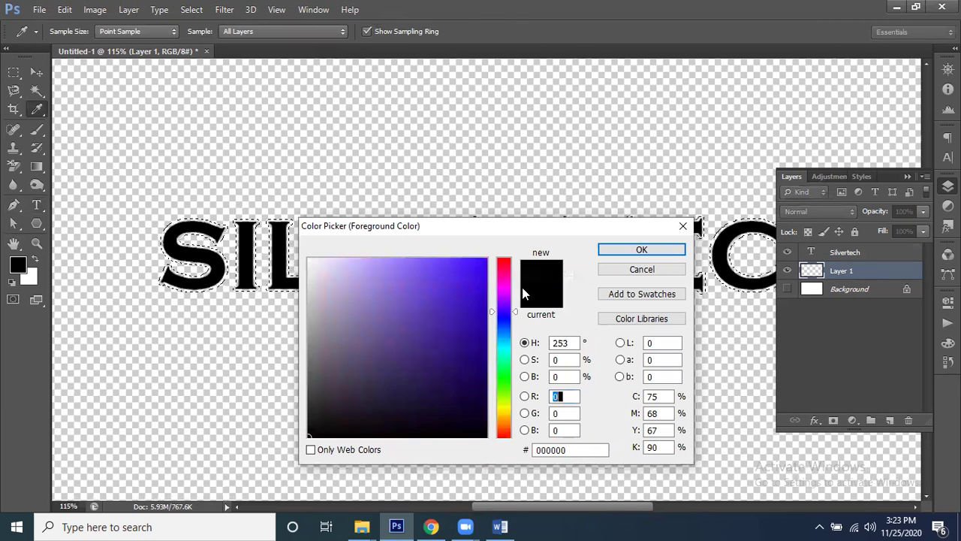
{"action": "left_click", "coordinate": [486, 258]}
{"action": "left_click", "coordinate": [642, 249]}
{"action": "key", "text": "t"}
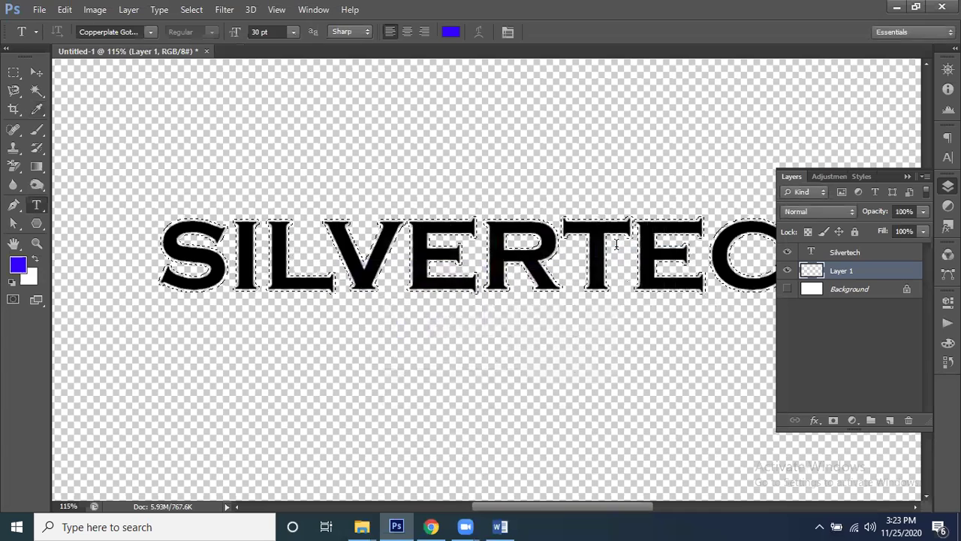
{"action": "key", "text": "alt+BackSpace"}
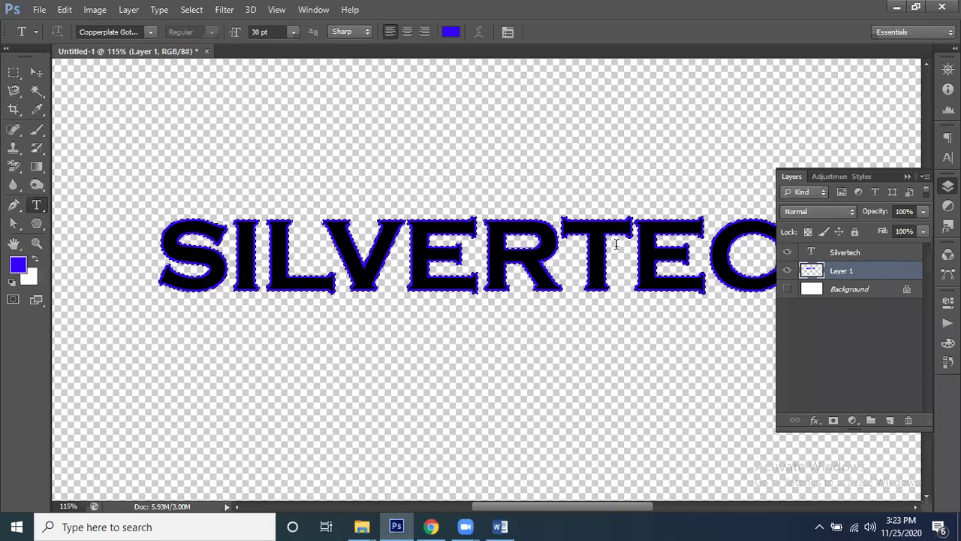
{"action": "key", "text": "ctrl+d"}
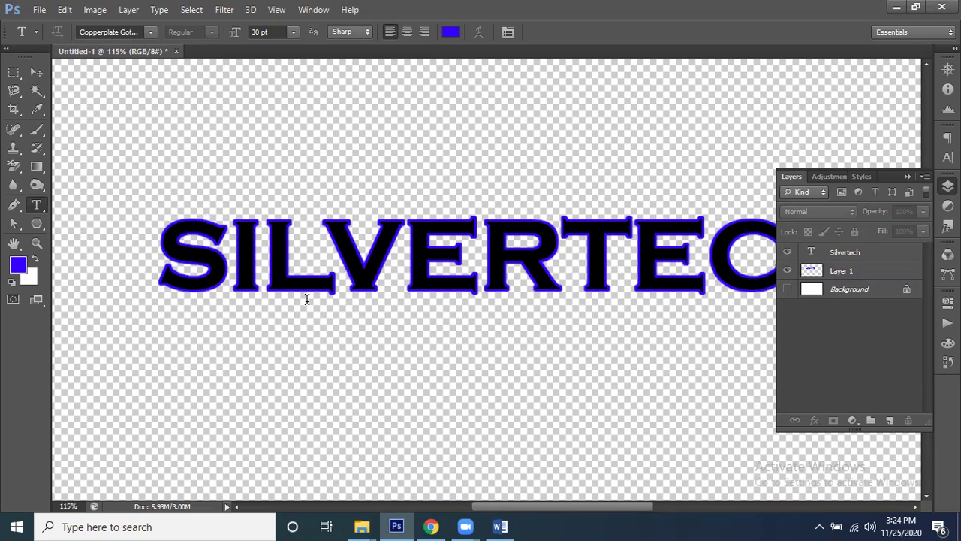
Delete Layer 1, which holds the blue outline behind the text.
{"action": "scroll", "coordinate": [255, 270], "scroll_direction": "down", "scroll_amount": 3}
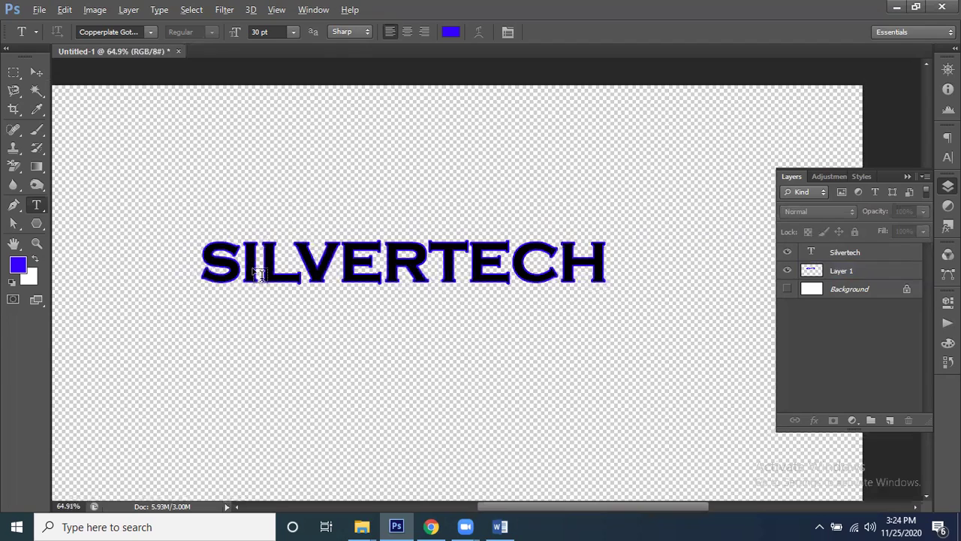
{"action": "scroll", "coordinate": [259, 274], "scroll_direction": "down", "scroll_amount": 2}
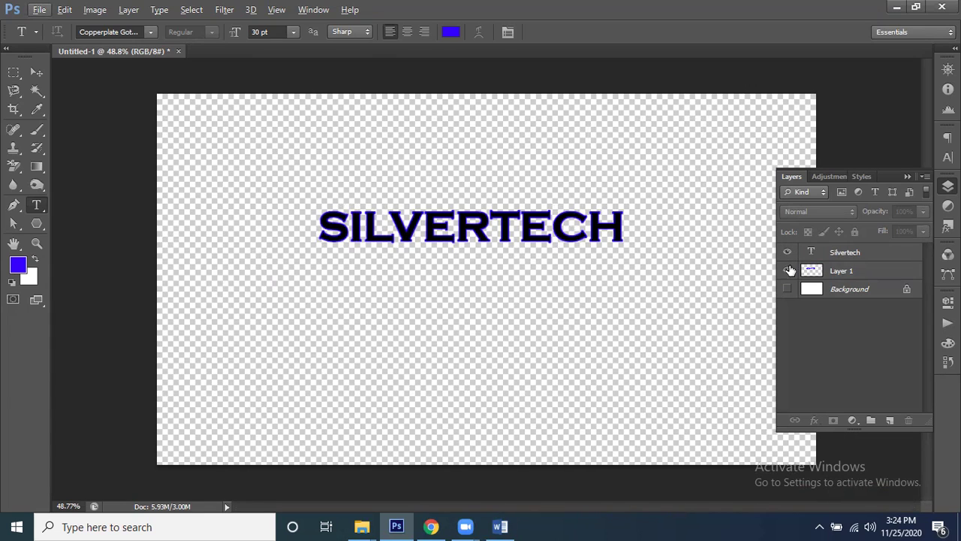
{"action": "left_click", "coordinate": [830, 272]}
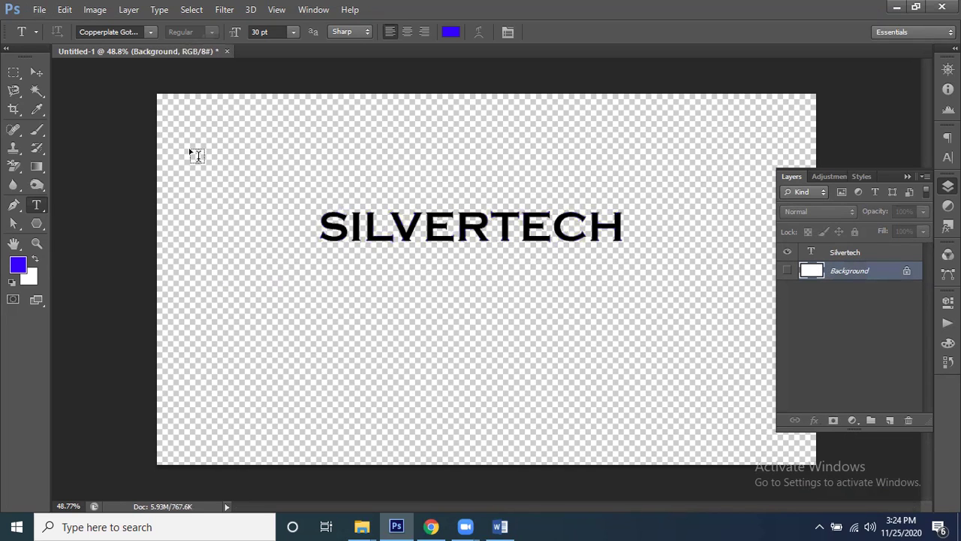
Add the text "2" beneath SILVERTECH in the blue color, scaled up to 102.66 pt and positioned just under the word.
{"action": "left_click", "coordinate": [424, 299]}
{"action": "type", "text": "2"}
{"action": "key", "text": "ctrl"}
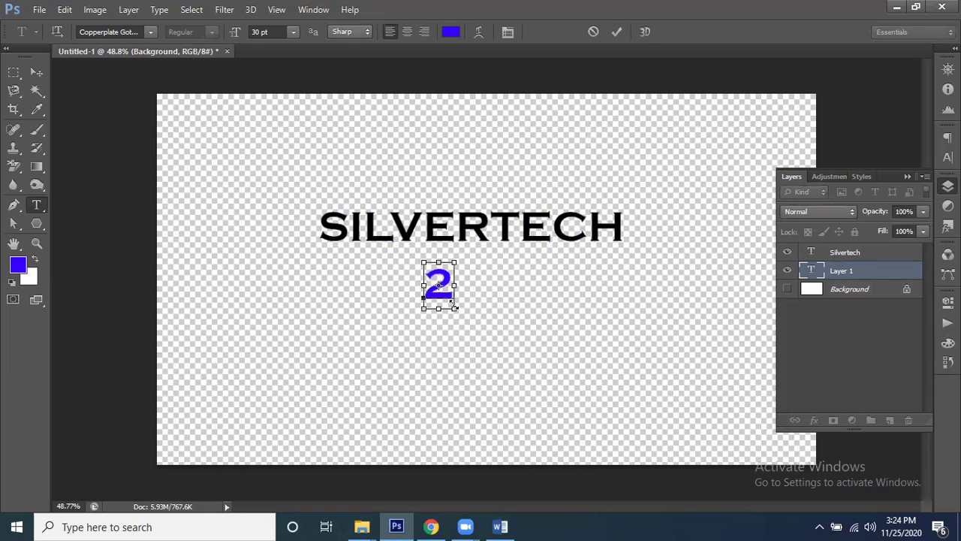
{"action": "left_click_drag", "start_coordinate": [469, 332], "coordinate": [552, 398]}
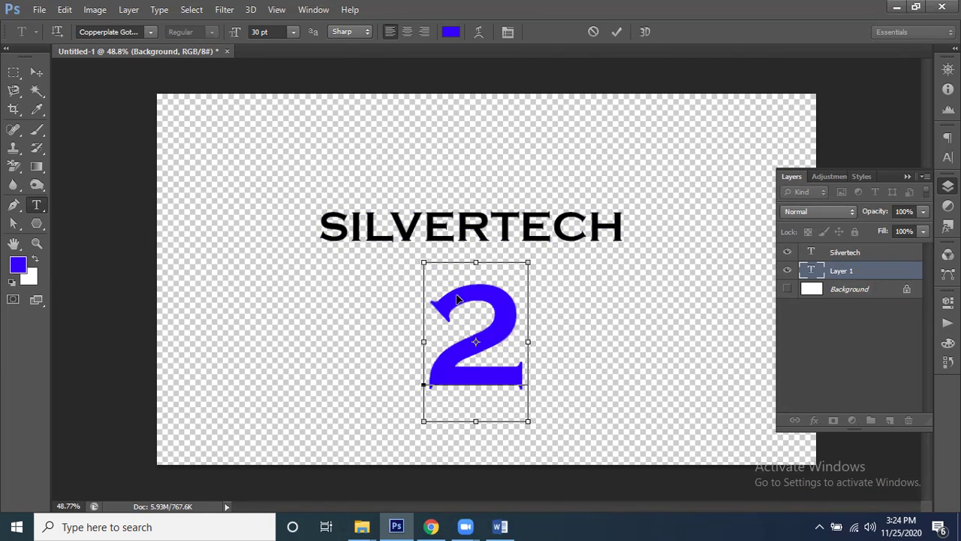
{"action": "left_click_drag", "start_coordinate": [458, 299], "coordinate": [420, 259]}
{"action": "left_click", "coordinate": [617, 32]}
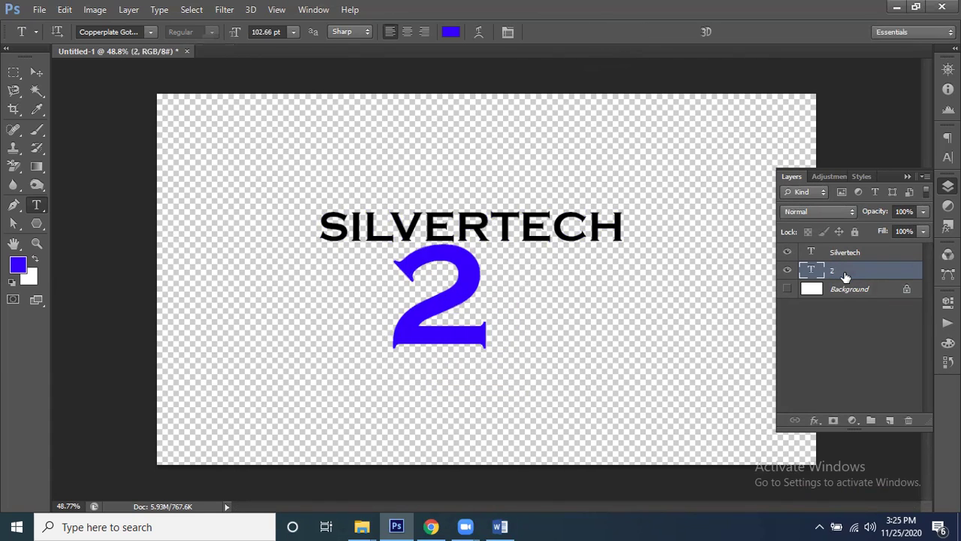
Duplicate the blue 2 text layer and offset the copy diagonally down and to the right so both numerals overlap.
{"action": "key", "text": "ctrl+j"}
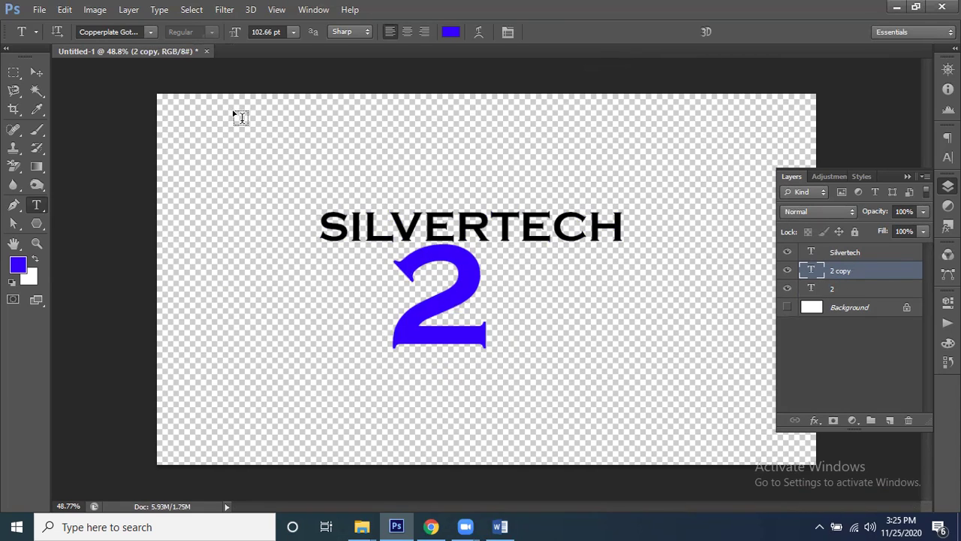
{"action": "left_click", "coordinate": [36, 71]}
{"action": "left_click_drag", "start_coordinate": [457, 325], "coordinate": [479, 304]}
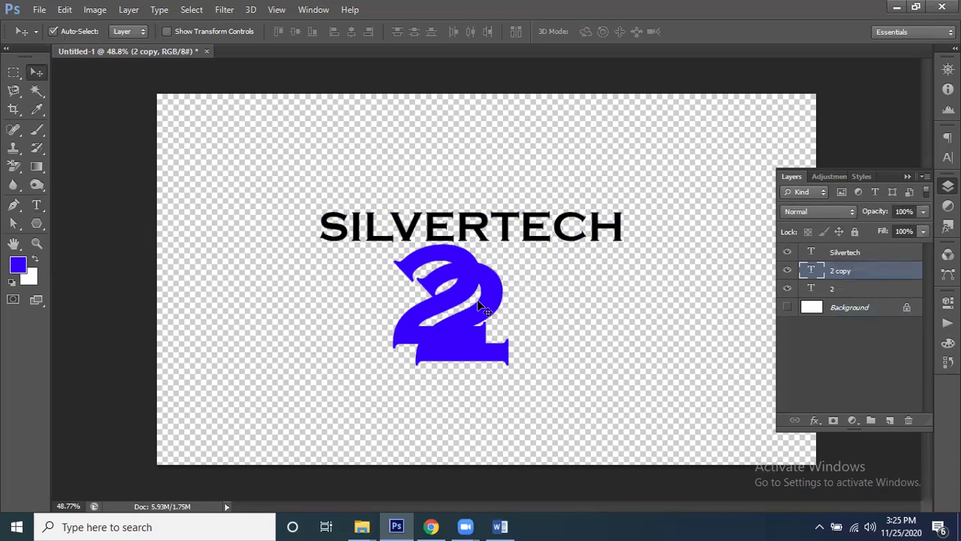
Change the text color of the copied 2 to red, ff001e.
{"action": "scroll", "coordinate": [478, 304], "scroll_direction": "up", "scroll_amount": 5}
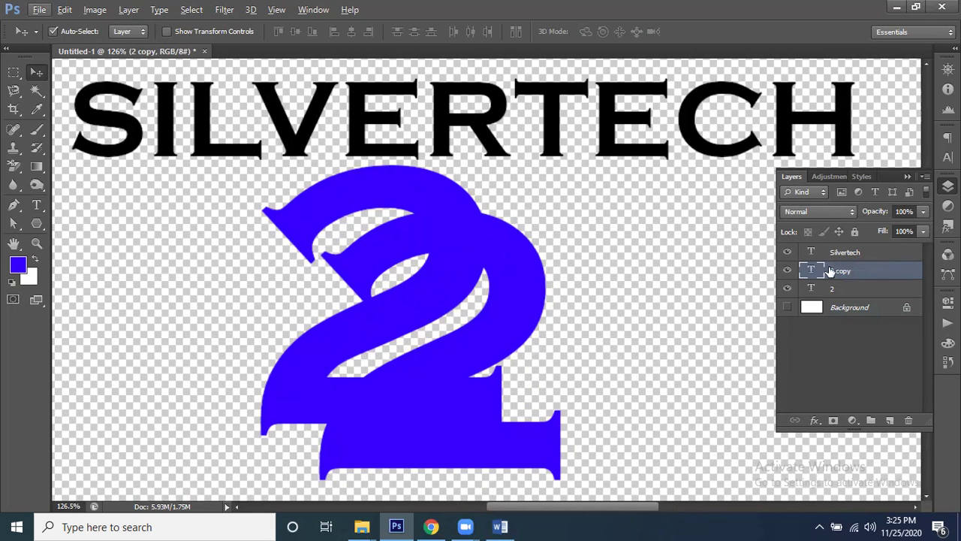
{"action": "left_click", "coordinate": [36, 205]}
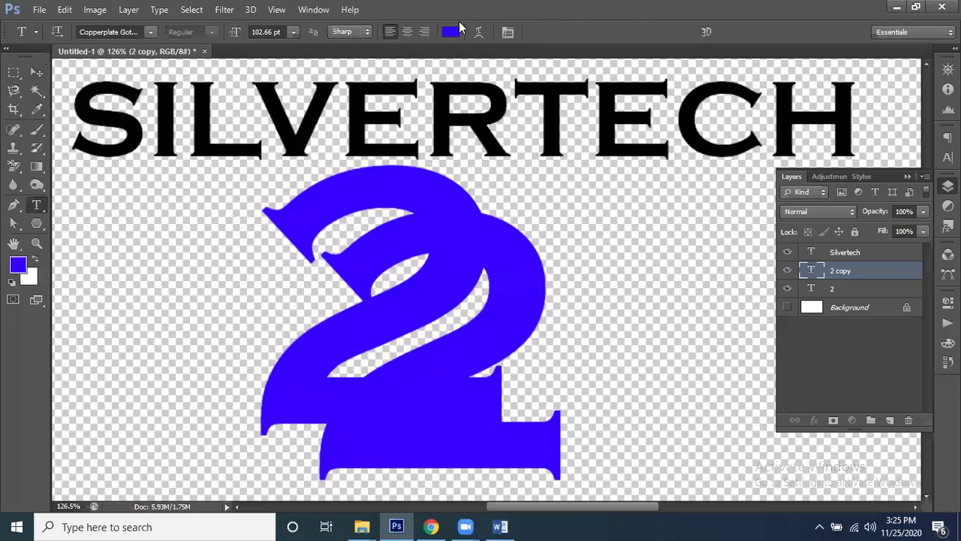
{"action": "left_click", "coordinate": [451, 33]}
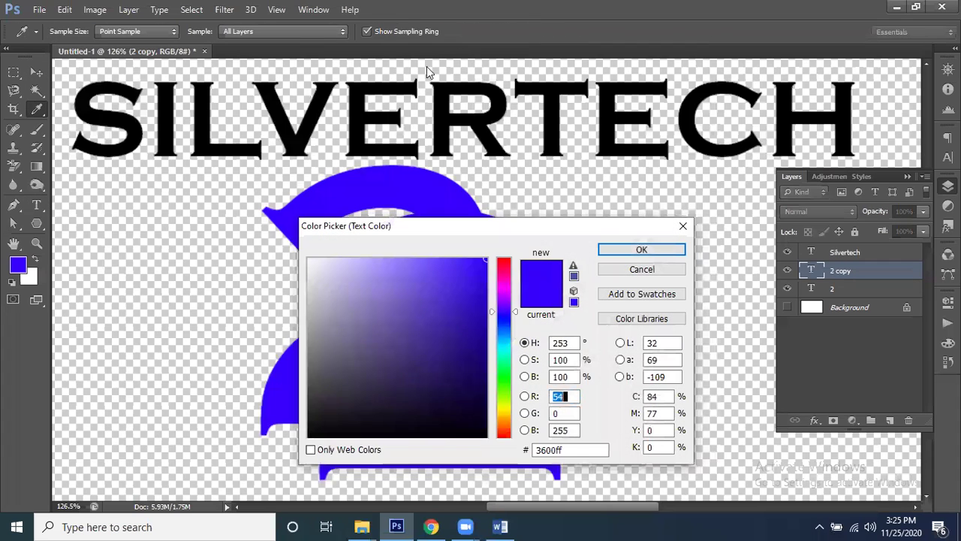
{"action": "left_click", "coordinate": [505, 261]}
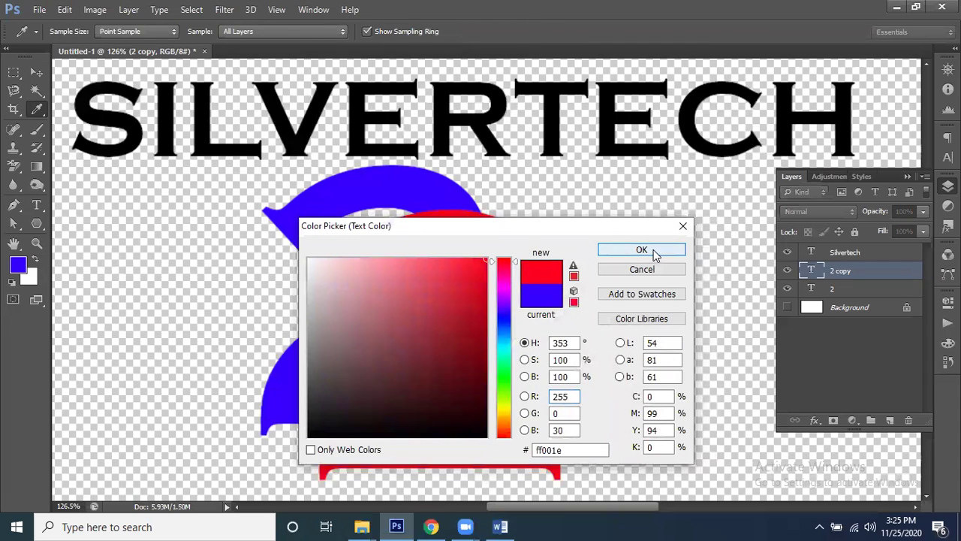
{"action": "left_click", "coordinate": [654, 251]}
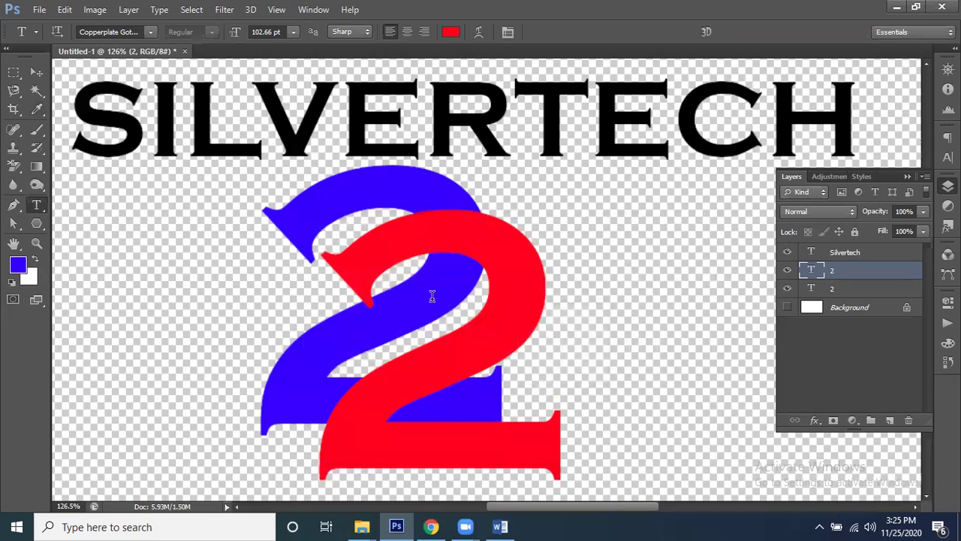
Shift the red 2 slightly downward over the blue 2.
{"action": "scroll", "coordinate": [432, 296], "scroll_direction": "down", "scroll_amount": 1}
{"action": "scroll", "coordinate": [433, 296], "scroll_direction": "down", "scroll_amount": 3}
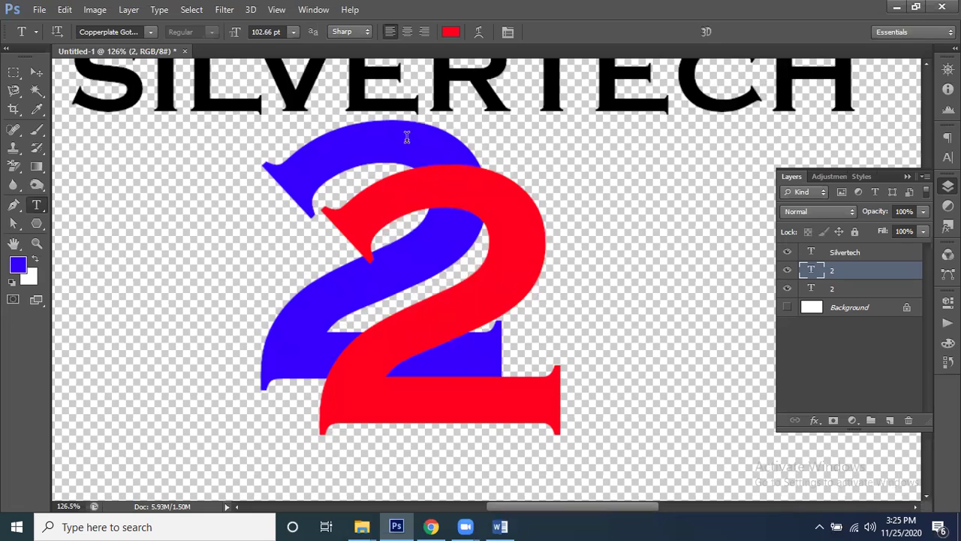
{"action": "left_click_drag", "start_coordinate": [393, 193], "coordinate": [422, 203]}
{"action": "left_click_drag", "start_coordinate": [410, 199], "coordinate": [409, 199]}
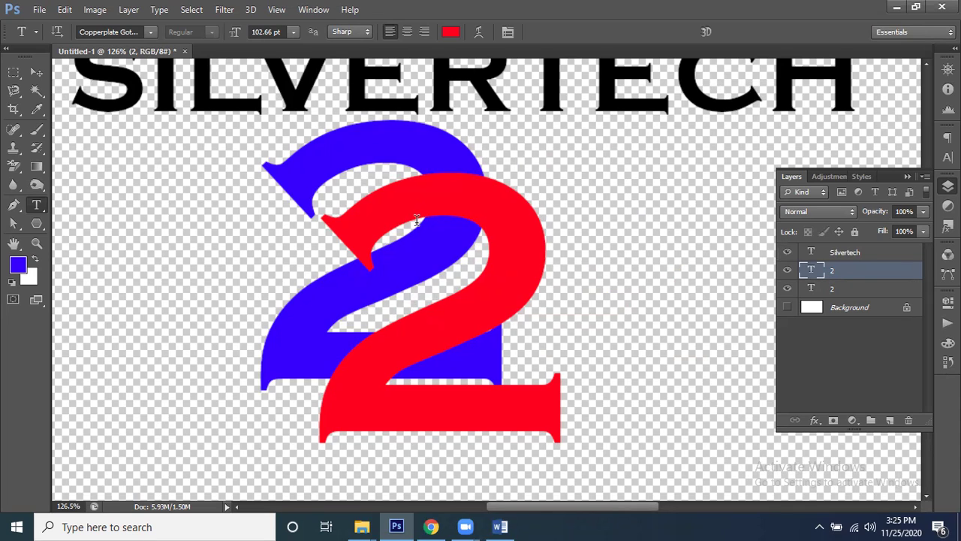
Load the red 2's outline as a selection and expand it by 3 pixels, then clear the selection.
{"action": "left_click", "coordinate": [786, 270]}
{"action": "left_click", "coordinate": [786, 270]}
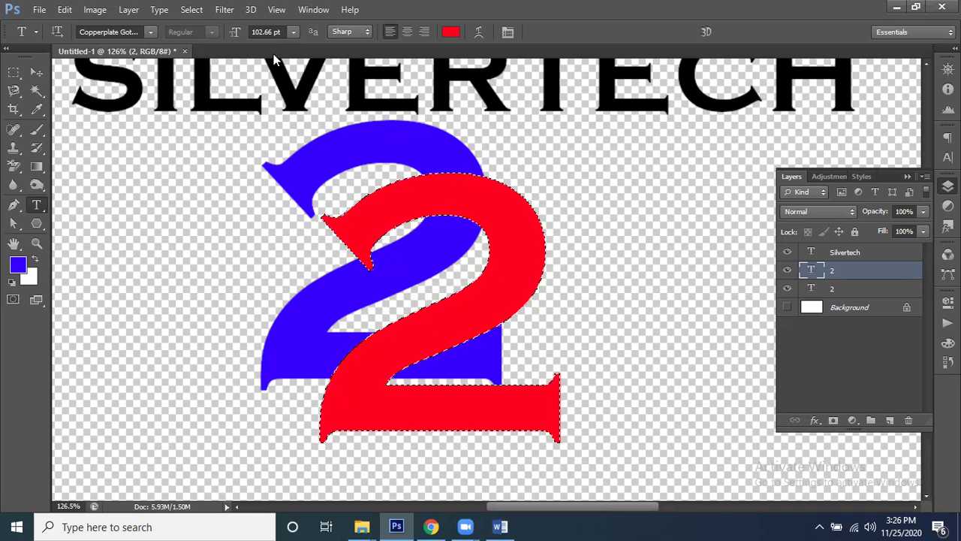
{"action": "left_click", "coordinate": [197, 10]}
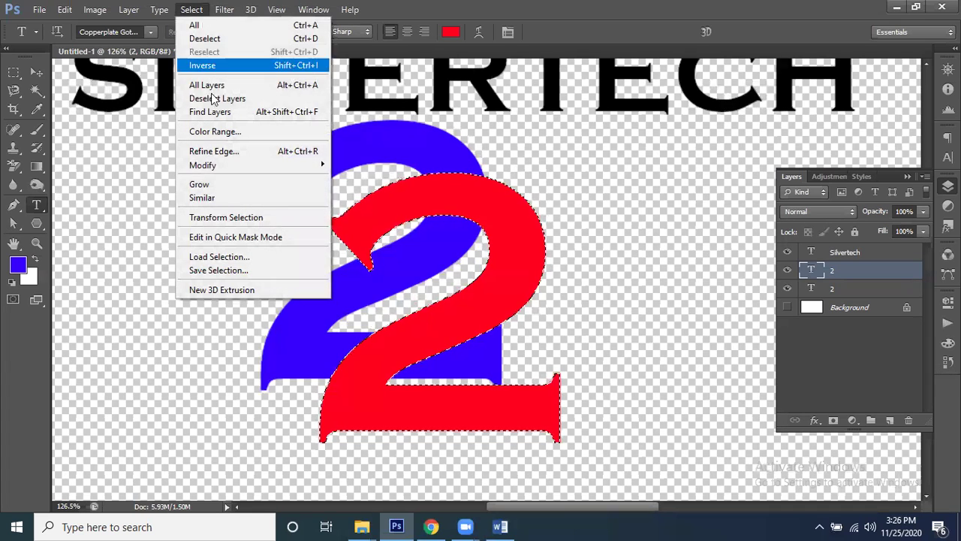
{"action": "mouse_move", "coordinate": [217, 165]}
{"action": "left_click", "coordinate": [357, 189]}
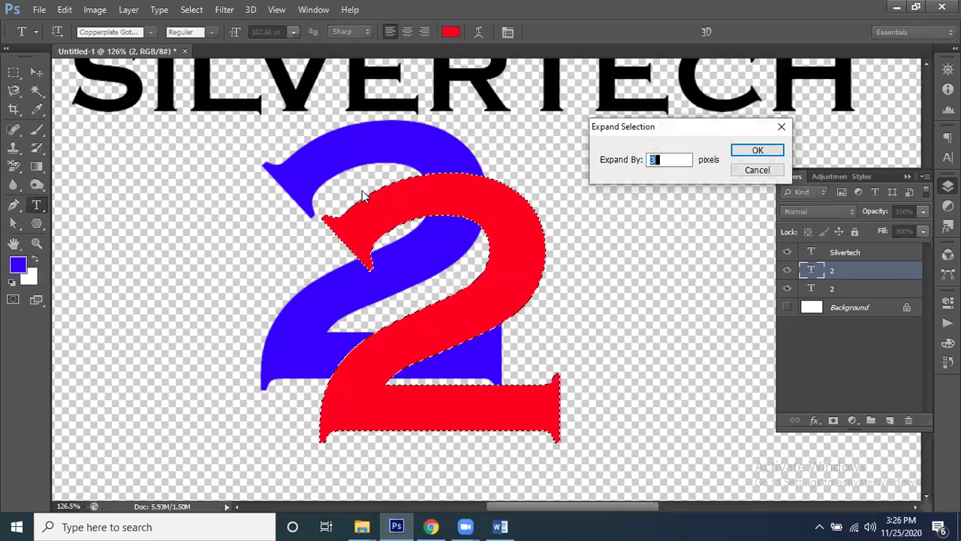
{"action": "left_click", "coordinate": [757, 150]}
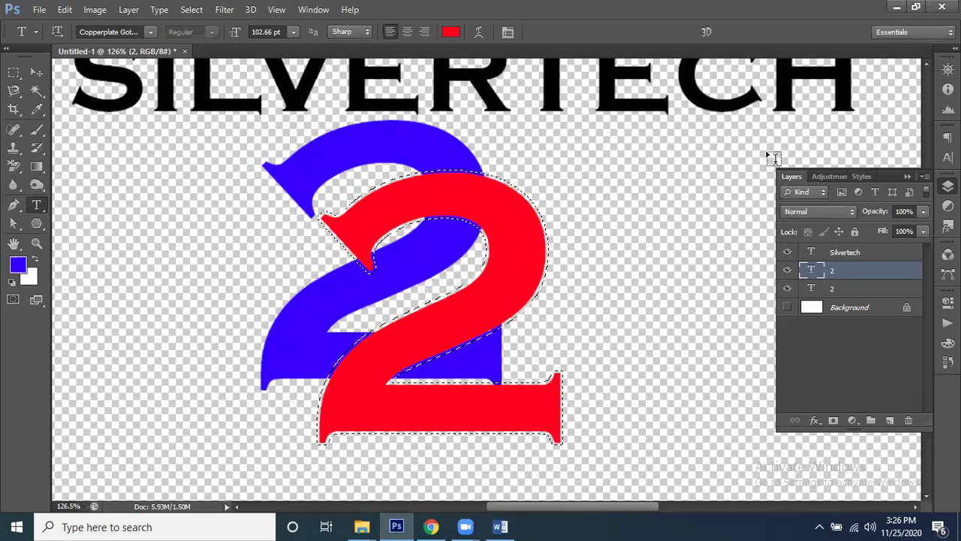
{"action": "left_click", "coordinate": [837, 291]}
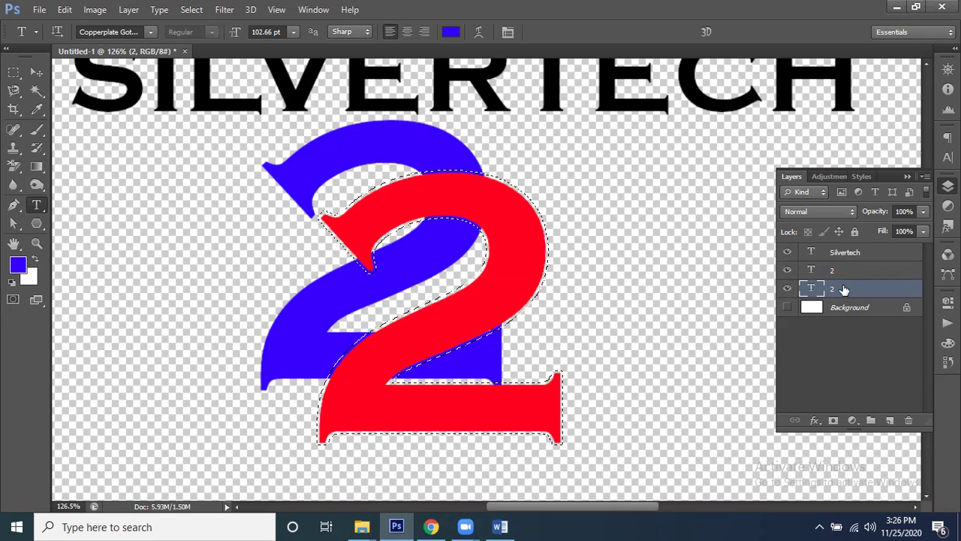
{"action": "key", "text": "ctrl+d"}
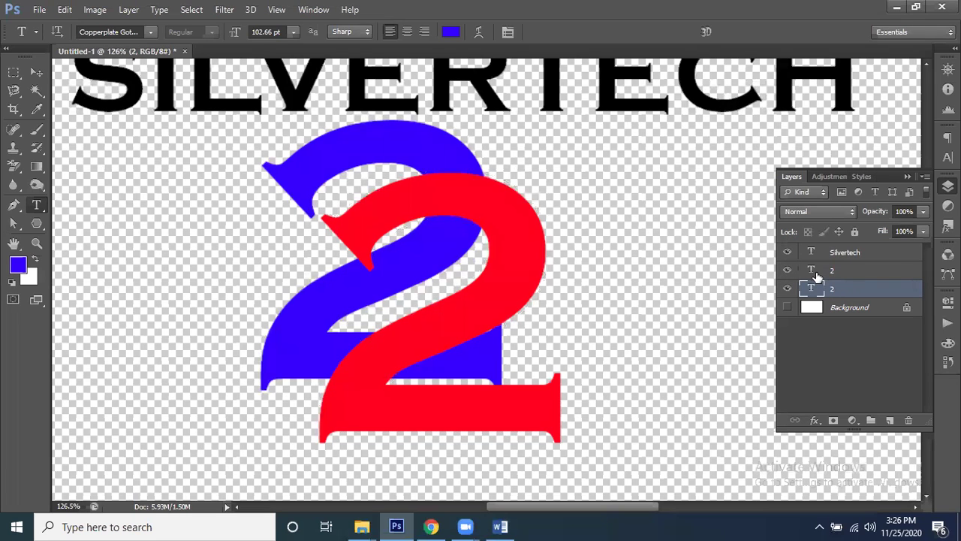
{"action": "left_click", "coordinate": [815, 272]}
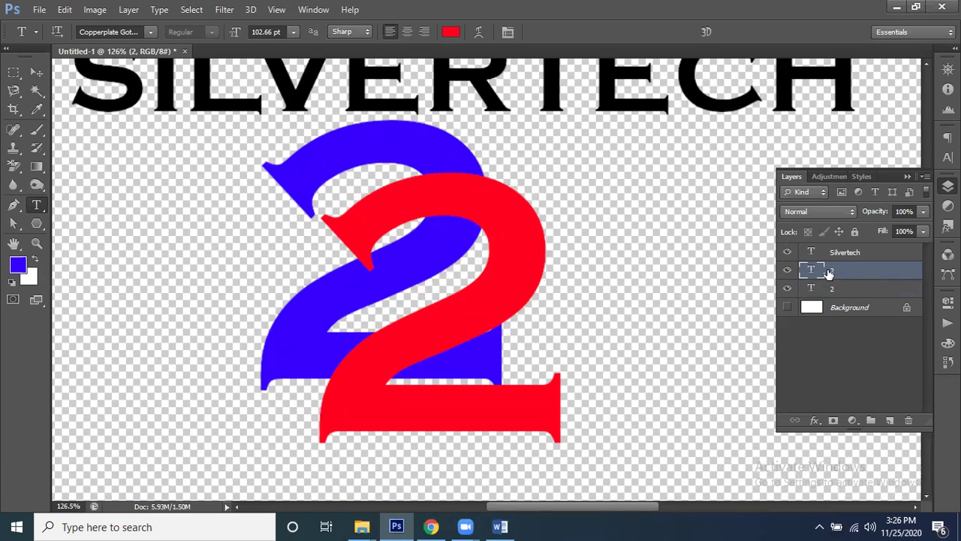
{"action": "left_click", "coordinate": [847, 290]}
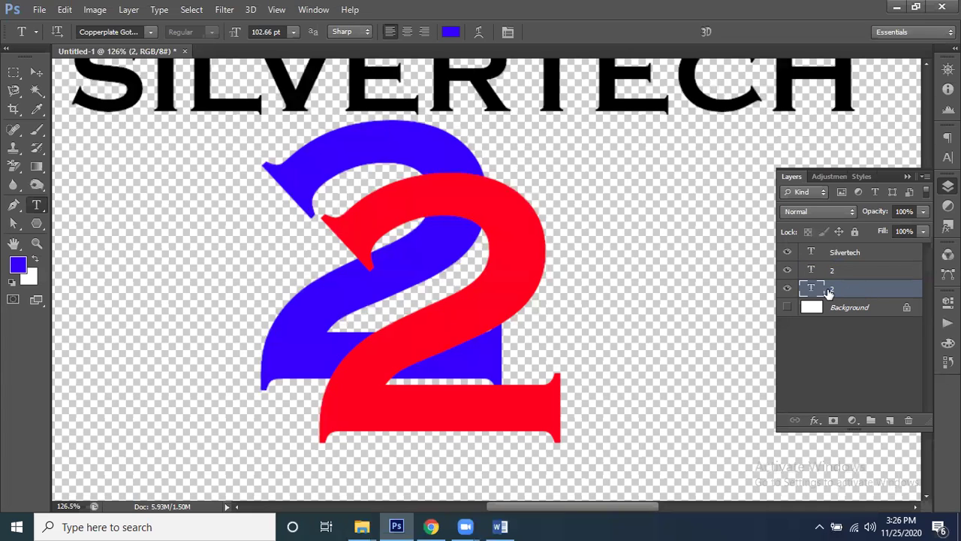
{"action": "left_click", "coordinate": [810, 290], "text": "ctrl"}
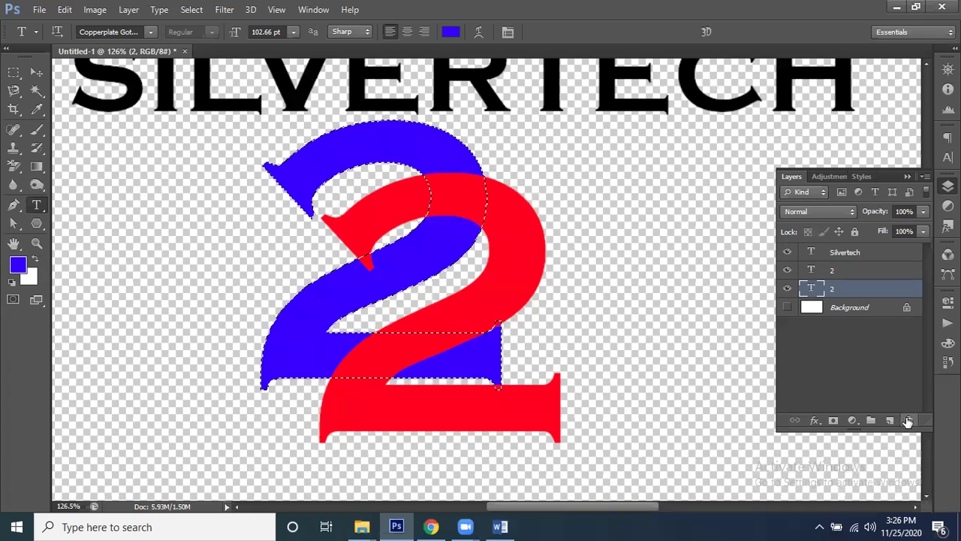
{"action": "key", "text": "ctrl+d"}
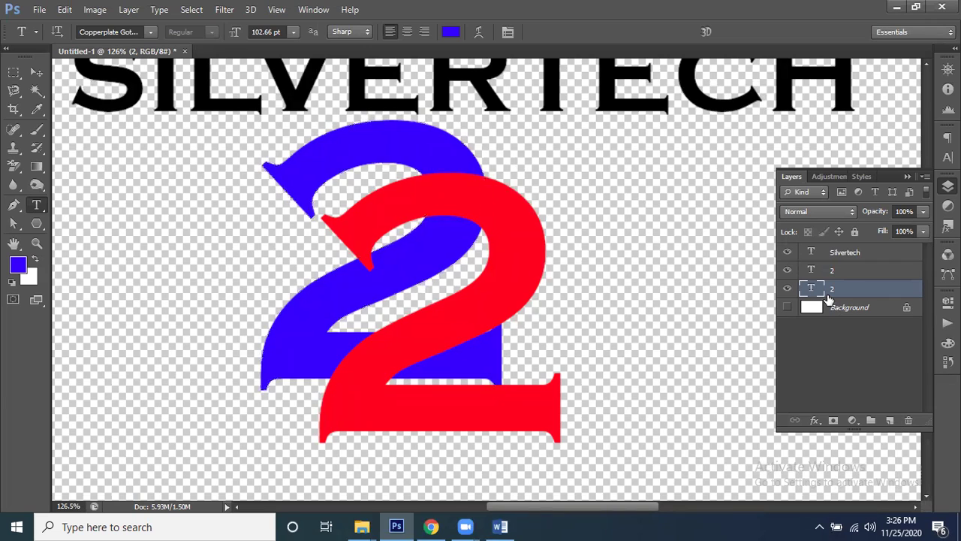
Rasterize the blue 2 text layer beneath the red one.
{"action": "right_click", "coordinate": [828, 295]}
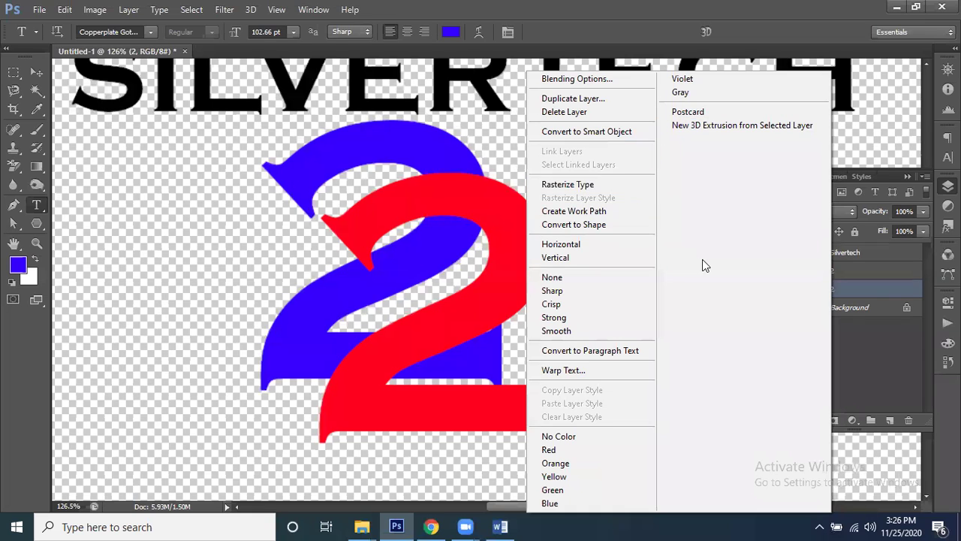
{"action": "left_click", "coordinate": [882, 292]}
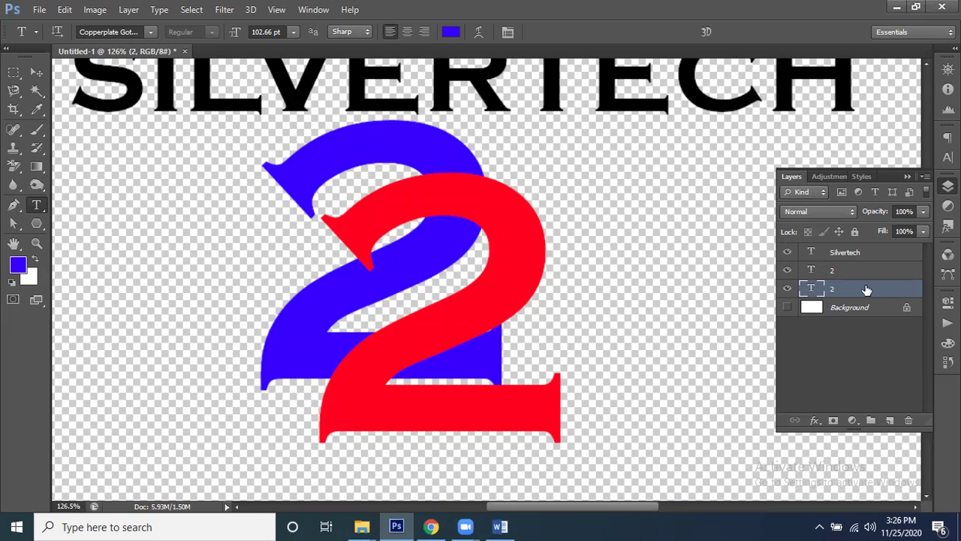
{"action": "right_click", "coordinate": [841, 287]}
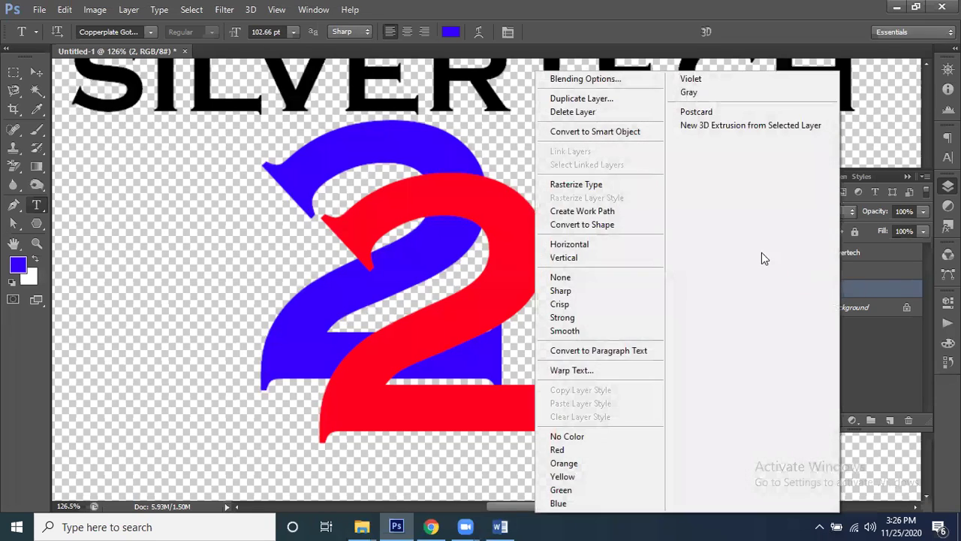
{"action": "left_click", "coordinate": [585, 185]}
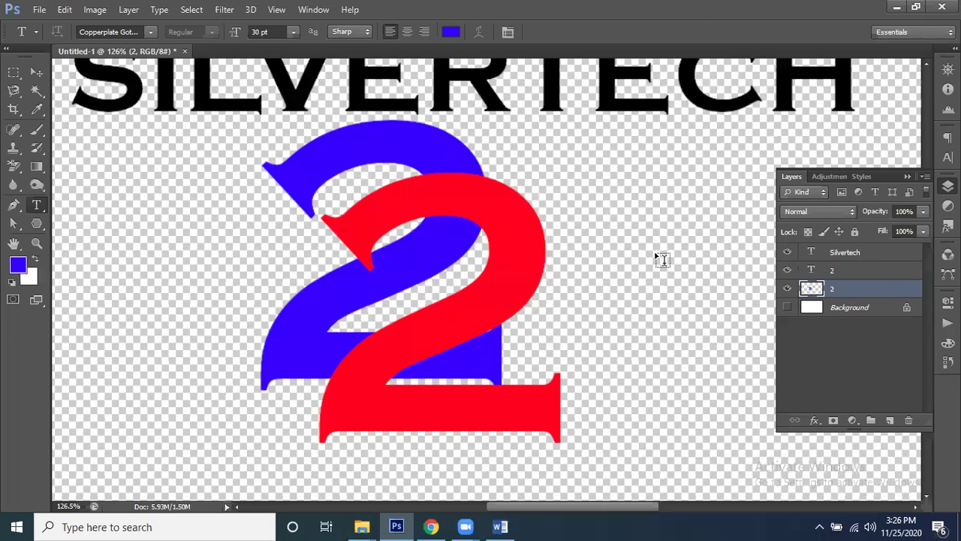
Load the red 2's outline as a selection and expand it by 3 pixels.
{"action": "left_click", "coordinate": [816, 272]}
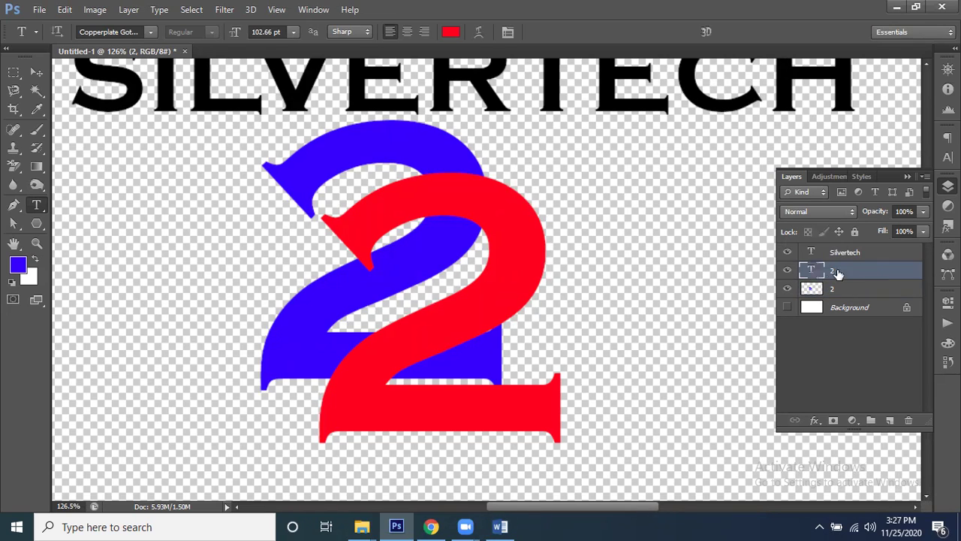
{"action": "left_click", "coordinate": [813, 272], "text": "ctrl"}
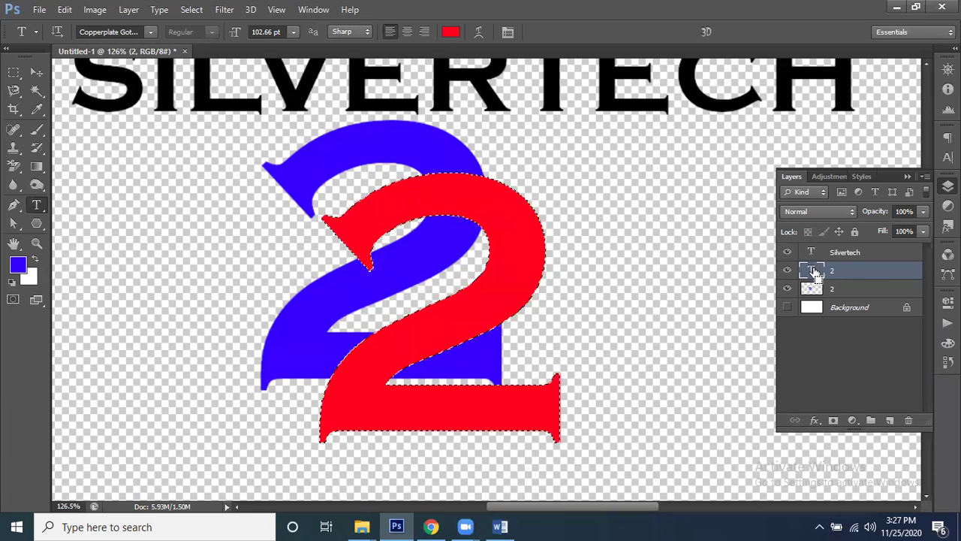
{"action": "left_click", "coordinate": [190, 10]}
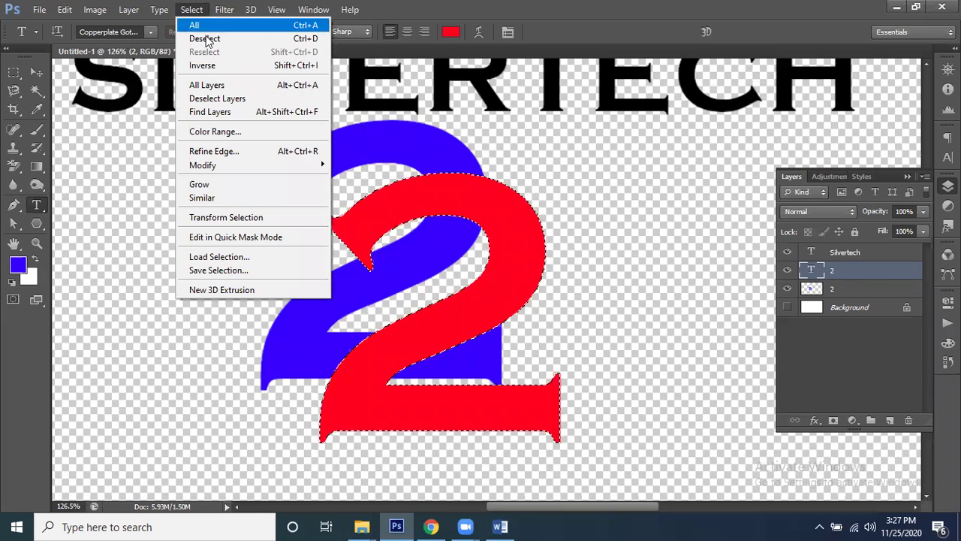
{"action": "mouse_move", "coordinate": [214, 165]}
{"action": "left_click", "coordinate": [376, 189]}
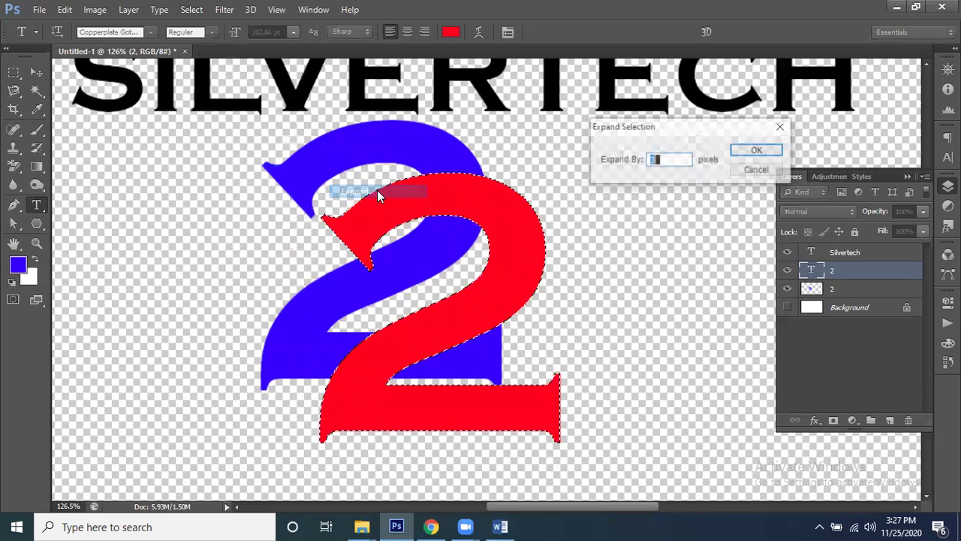
{"action": "left_click", "coordinate": [756, 153]}
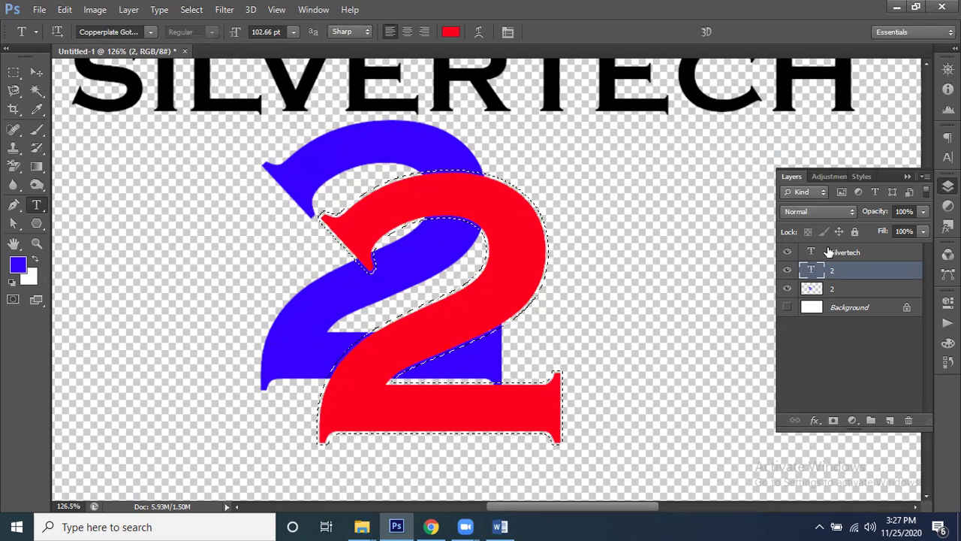
Hide the red 2 layer and delete the expanded selection's area from the rasterized blue 2 layer.
{"action": "left_click", "coordinate": [786, 270]}
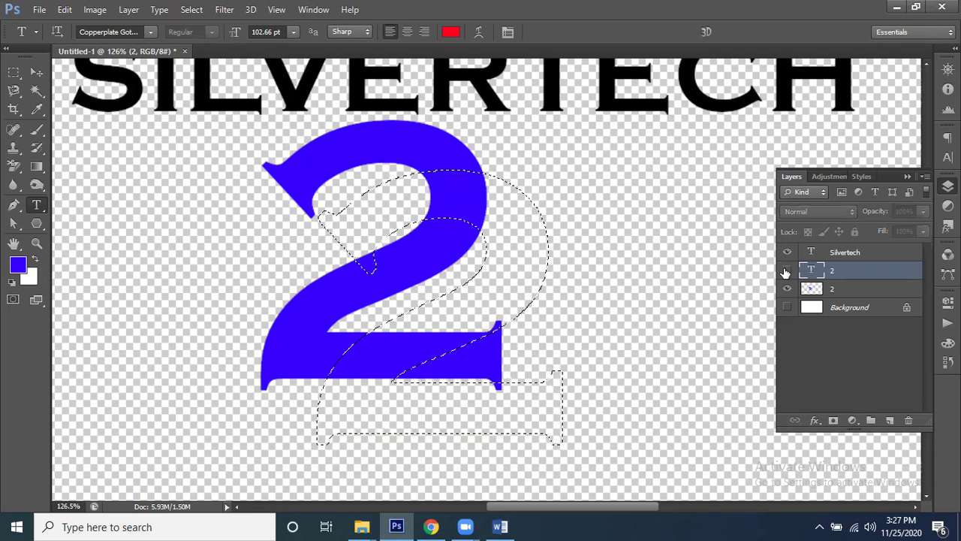
{"action": "left_click", "coordinate": [838, 293]}
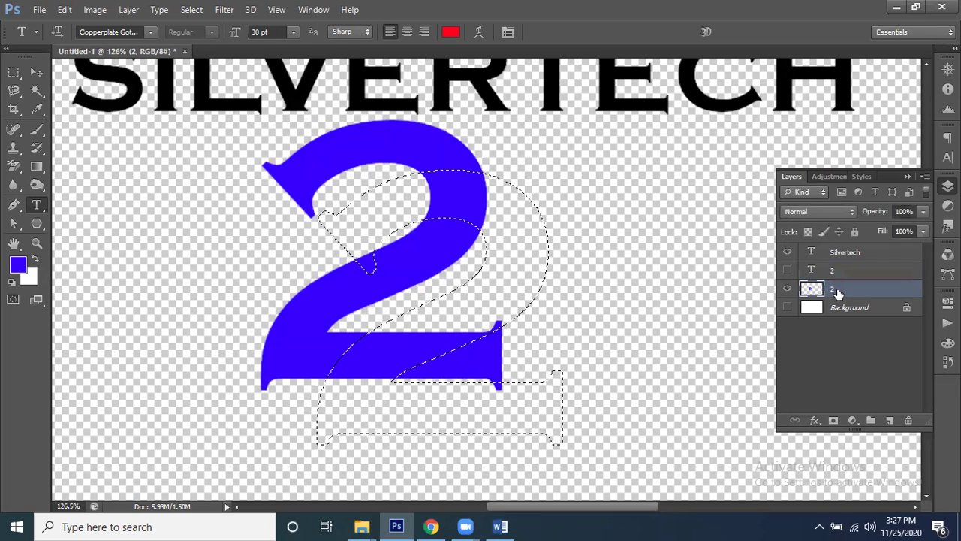
{"action": "left_click", "coordinate": [798, 271]}
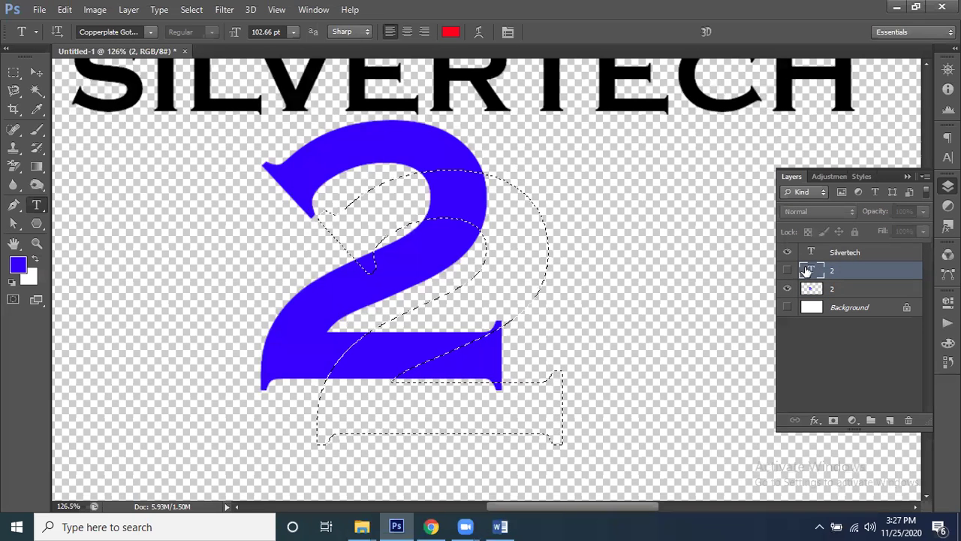
{"action": "left_click", "coordinate": [832, 292]}
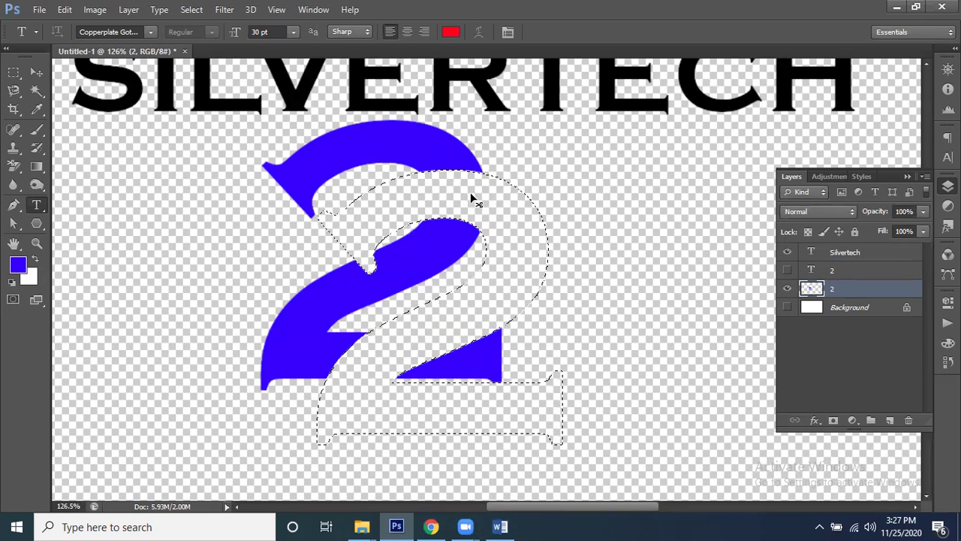
Show the red 2 layer and undo the cut, the selection changes and the rasterizing of the blue 2 layer.
{"action": "left_click", "coordinate": [788, 272]}
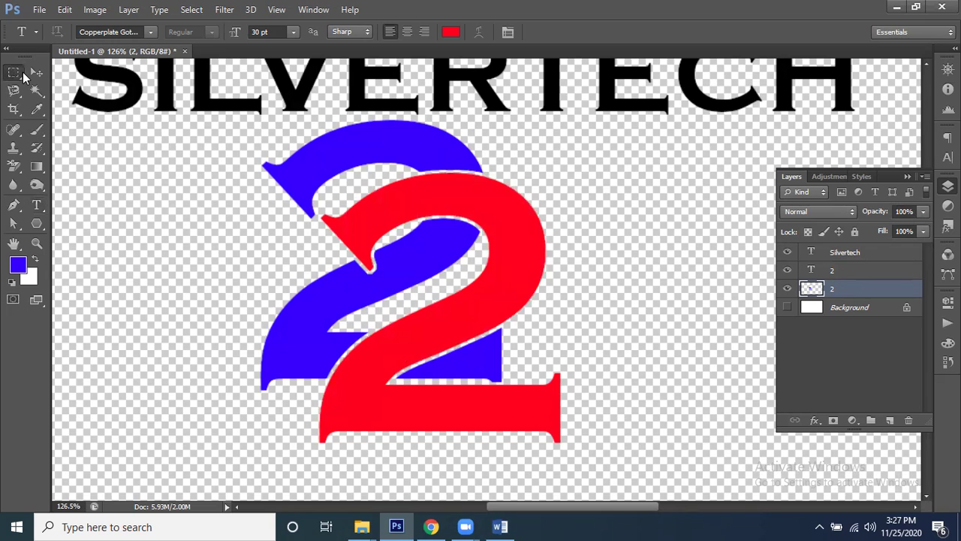
{"action": "left_click", "coordinate": [23, 74]}
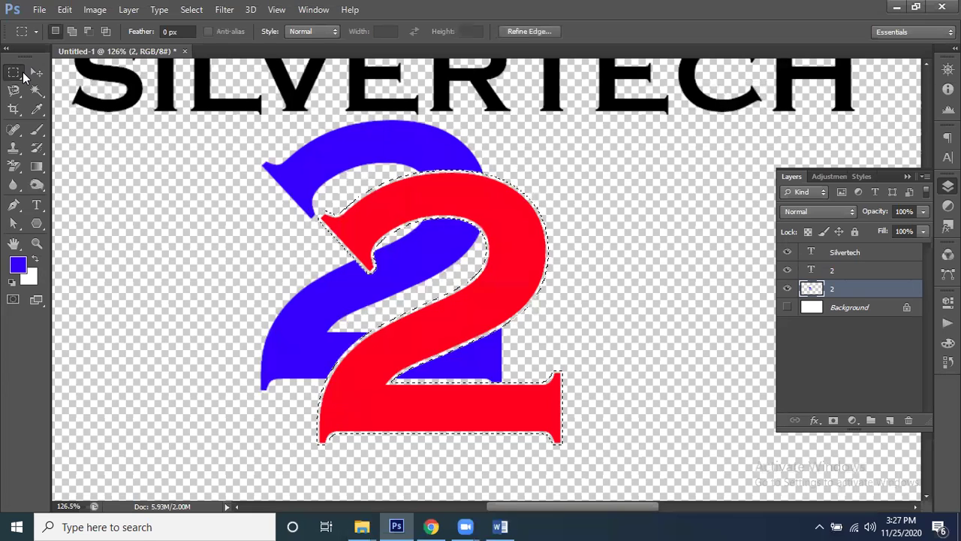
{"action": "key", "text": "alt+]"}
{"action": "key", "text": "ctrl+alt+z"}
{"action": "key", "text": "ctrl+alt+z"}
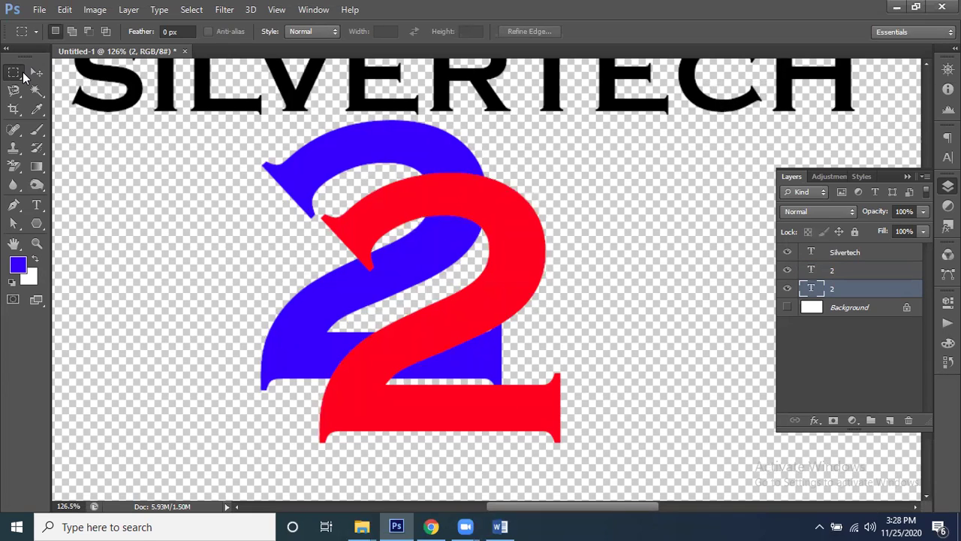
Rasterize the blue 2 text layer and make the red 2 layer above it active.
{"action": "right_click", "coordinate": [843, 290]}
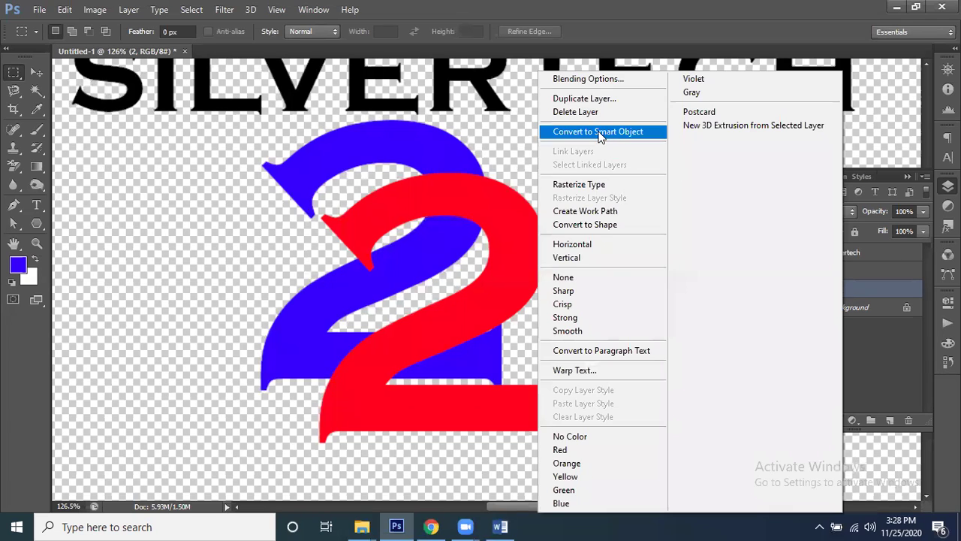
{"action": "left_click", "coordinate": [582, 182]}
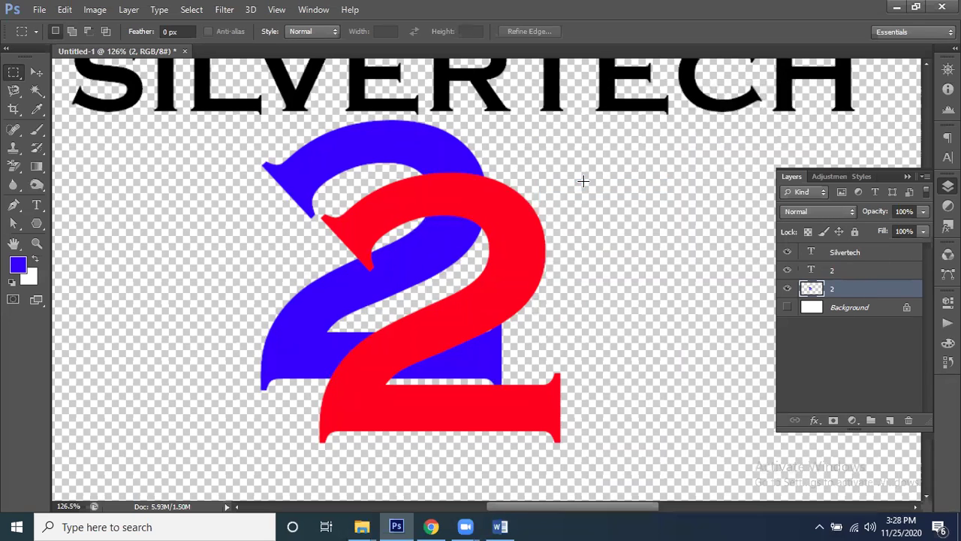
{"action": "left_click", "coordinate": [837, 272]}
{"action": "left_click", "coordinate": [788, 270]}
{"action": "left_click", "coordinate": [788, 270]}
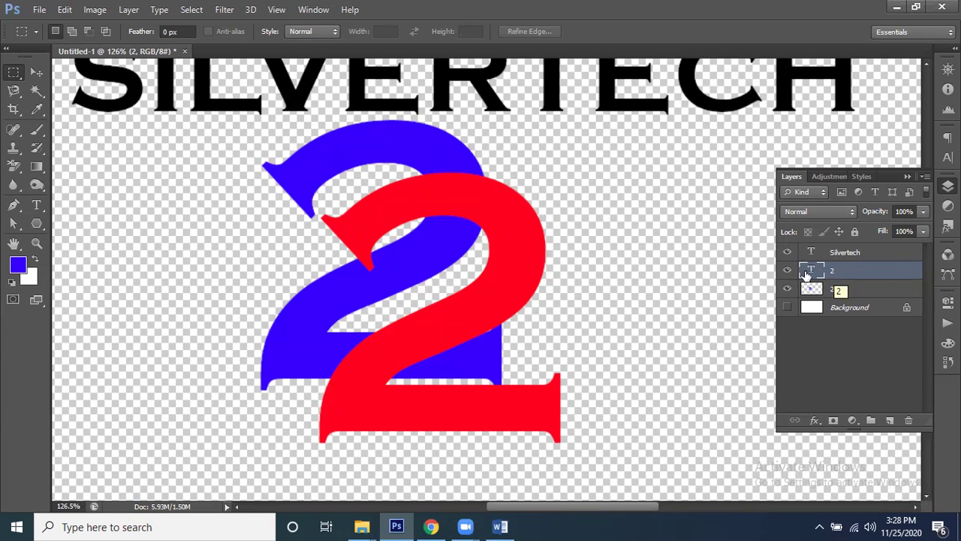
Load the red 2's outline as a selection and expand it by 4 pixels.
{"action": "left_click_drag", "start_coordinate": [820, 271], "coordinate": [812, 275]}
{"action": "left_click", "coordinate": [811, 275], "text": "ctrl"}
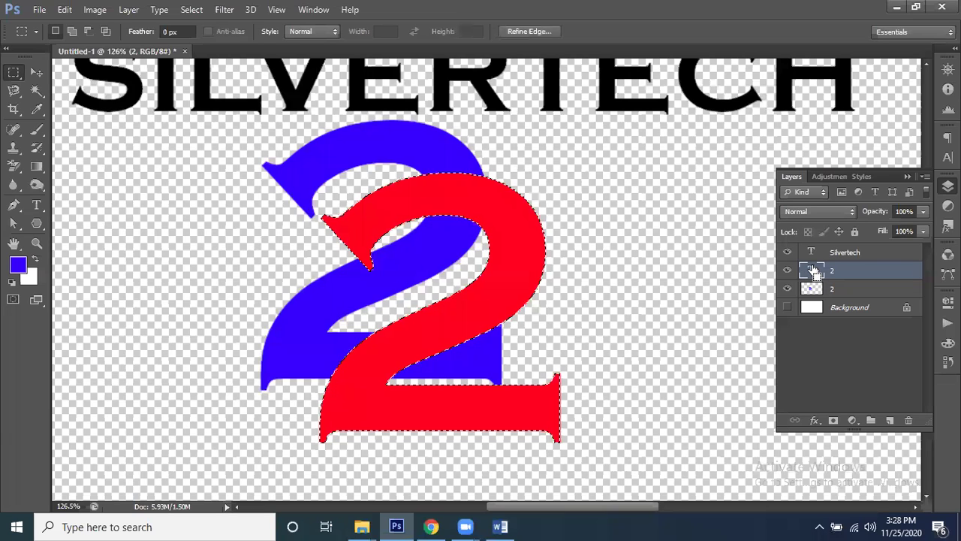
{"action": "left_click", "coordinate": [192, 9]}
{"action": "mouse_move", "coordinate": [300, 165]}
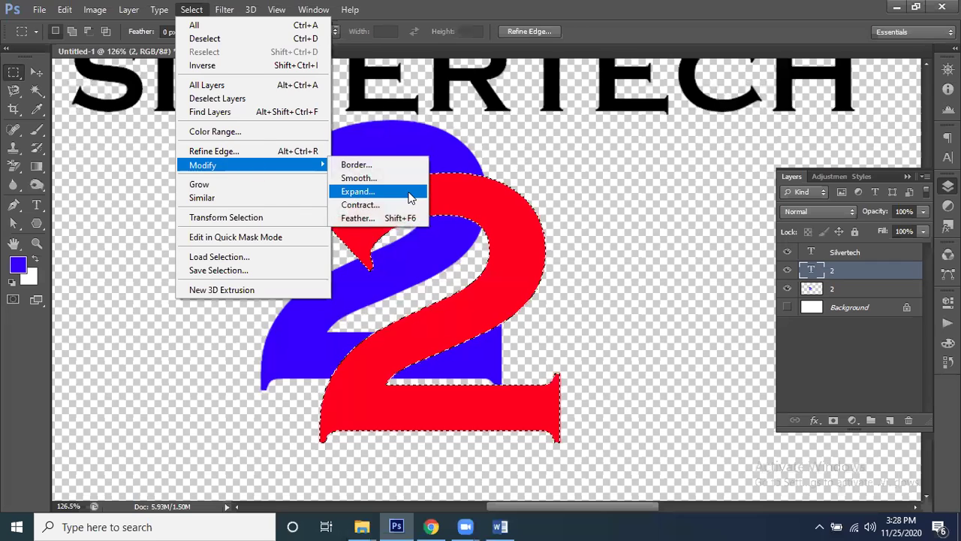
{"action": "left_click", "coordinate": [405, 191]}
{"action": "type", "text": "4"}
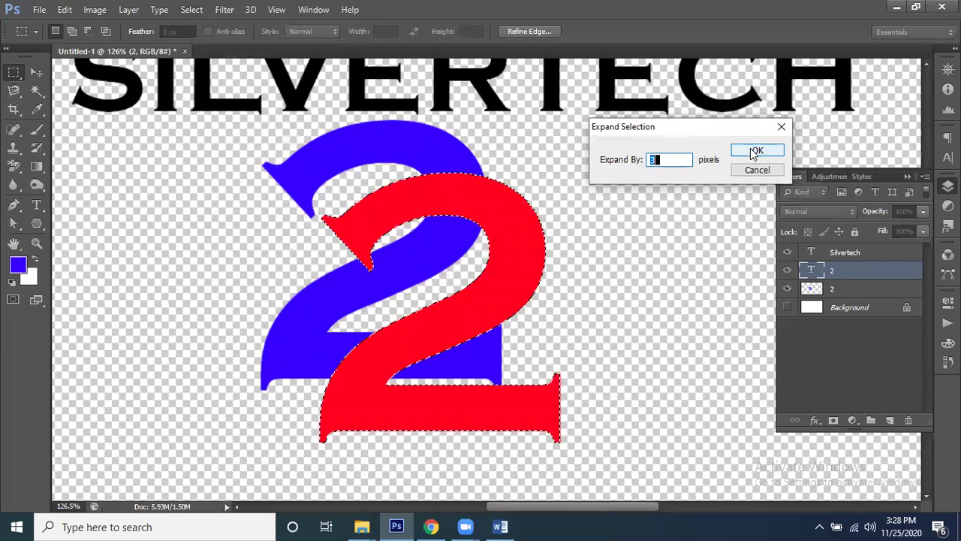
{"action": "left_click", "coordinate": [749, 150]}
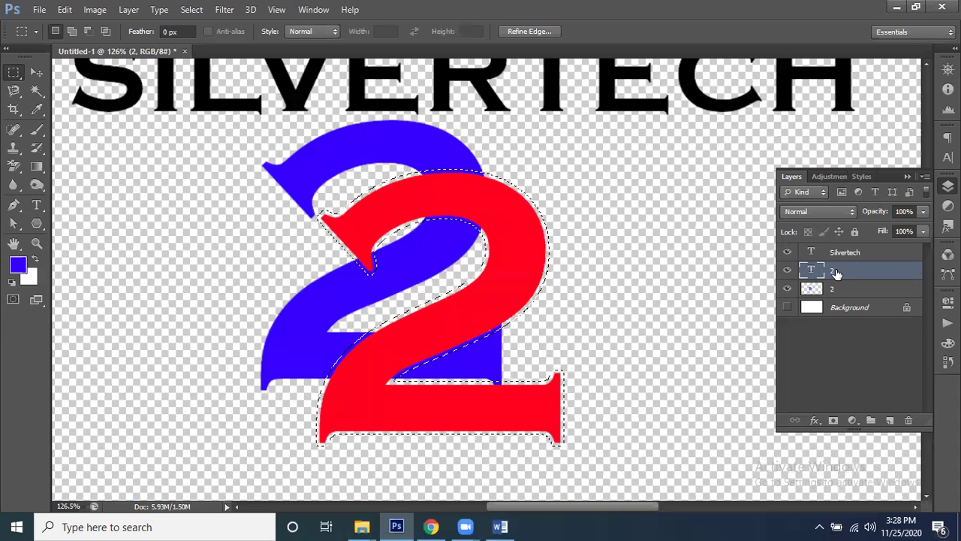
Delete the expanded selection's area from the rasterized blue 2 with the red 2 hidden, and show the red 2 again.
{"action": "left_click", "coordinate": [836, 292]}
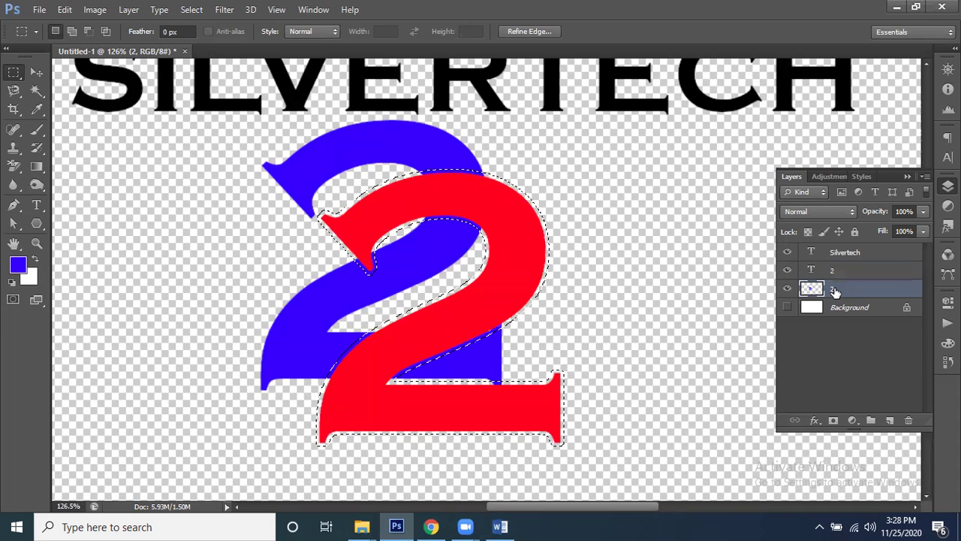
{"action": "left_click", "coordinate": [787, 271]}
{"action": "left_click", "coordinate": [787, 270]}
{"action": "left_click", "coordinate": [787, 271]}
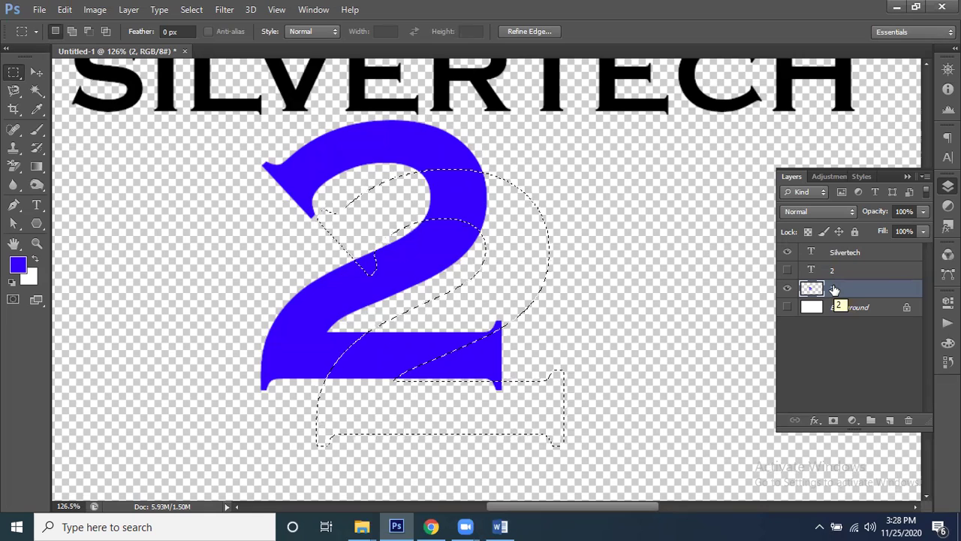
{"action": "key", "text": "Delete"}
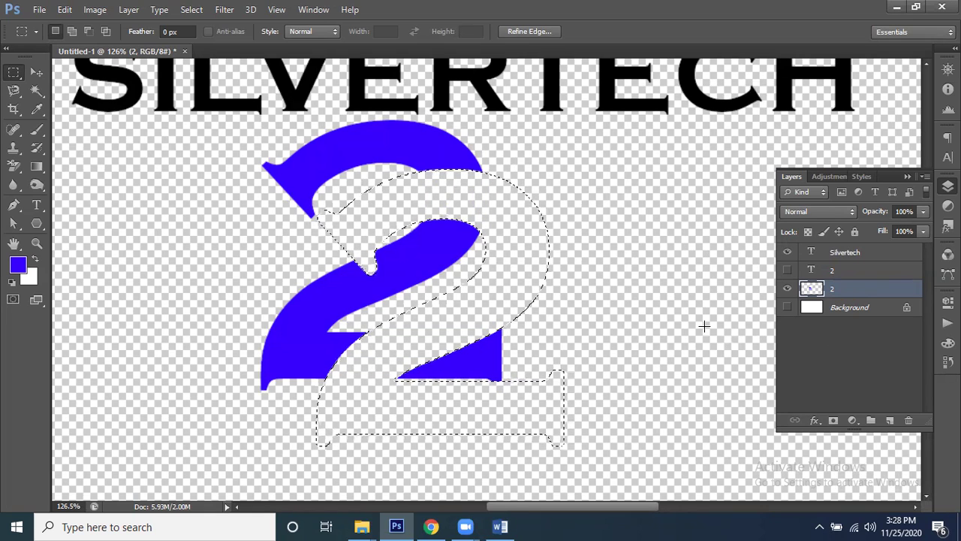
{"action": "left_click", "coordinate": [787, 271]}
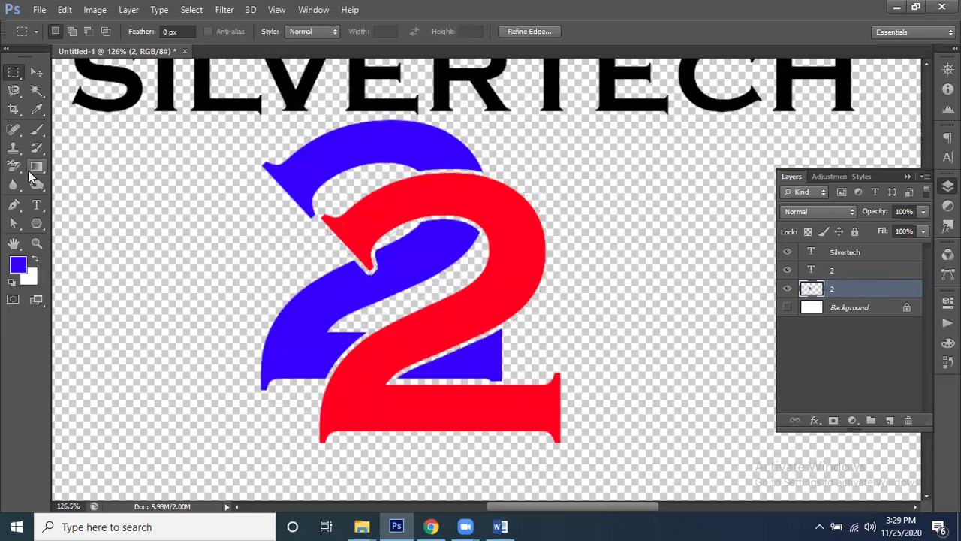
Show the white Background layer behind the SILVERTECH text and the overlapping numerals.
{"action": "left_click", "coordinate": [467, 236]}
{"action": "scroll", "coordinate": [467, 234], "scroll_direction": "down", "scroll_amount": 1}
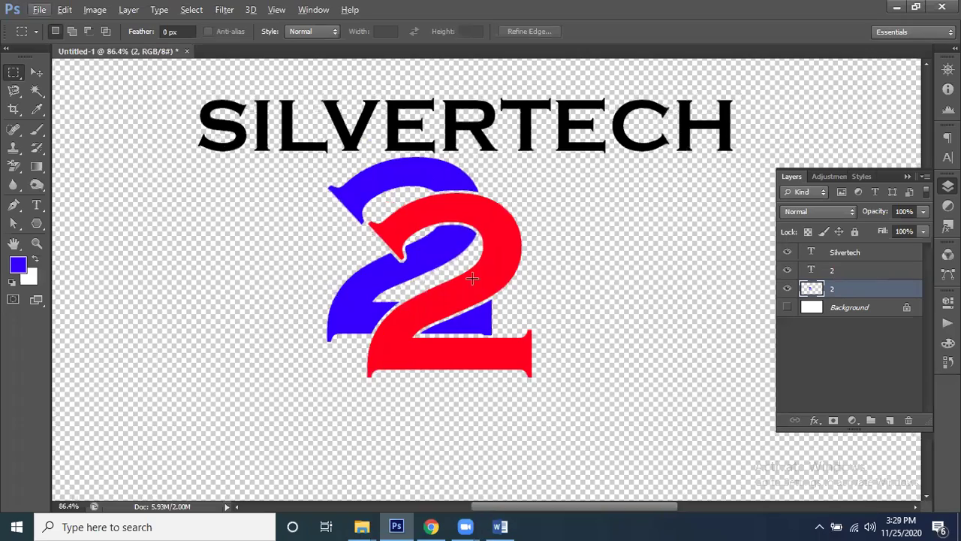
{"action": "scroll", "coordinate": [462, 224], "scroll_direction": "down", "scroll_amount": 1}
{"action": "scroll", "coordinate": [541, 354], "scroll_direction": "down", "scroll_amount": 1}
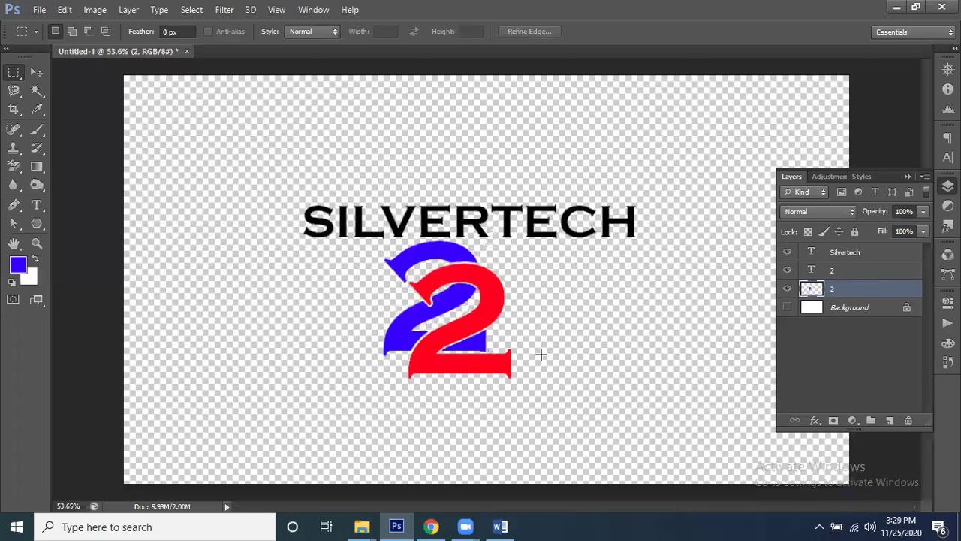
{"action": "scroll", "coordinate": [541, 354], "scroll_direction": "down", "scroll_amount": 1}
{"action": "left_click", "coordinate": [786, 307]}
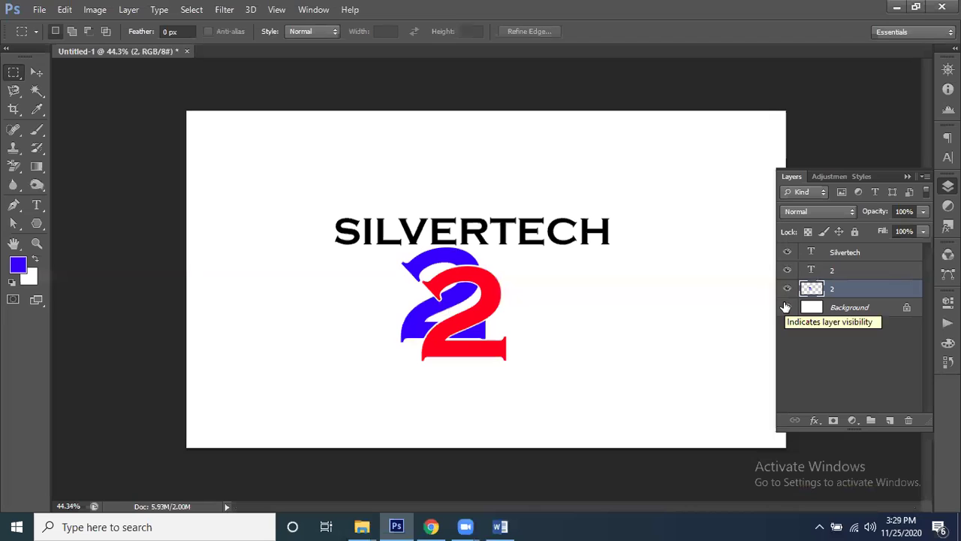
Delete the Silvertech text layer and both numeral 2 layers, keeping only the Background.
{"action": "left_click", "coordinate": [845, 256]}
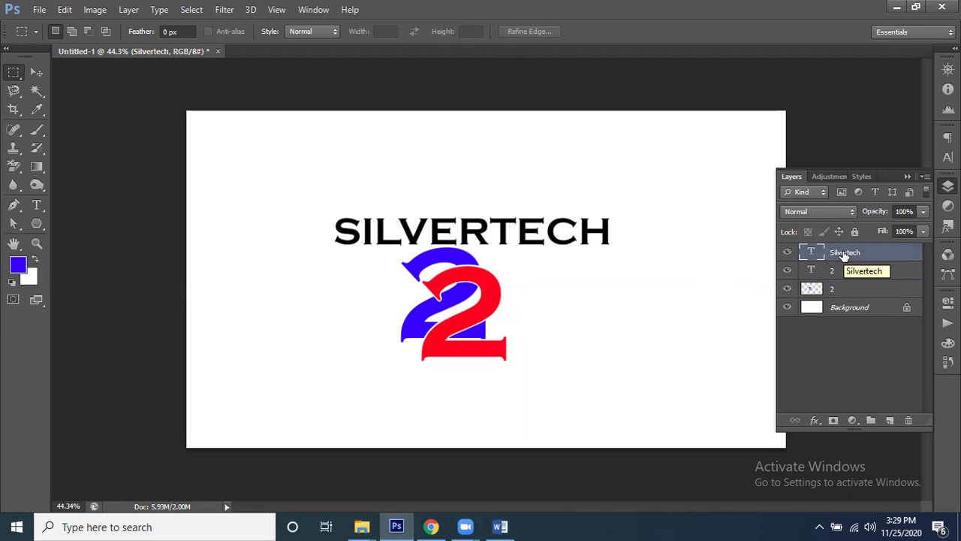
{"action": "key", "text": "Delete"}
{"action": "key", "text": "Delete"}
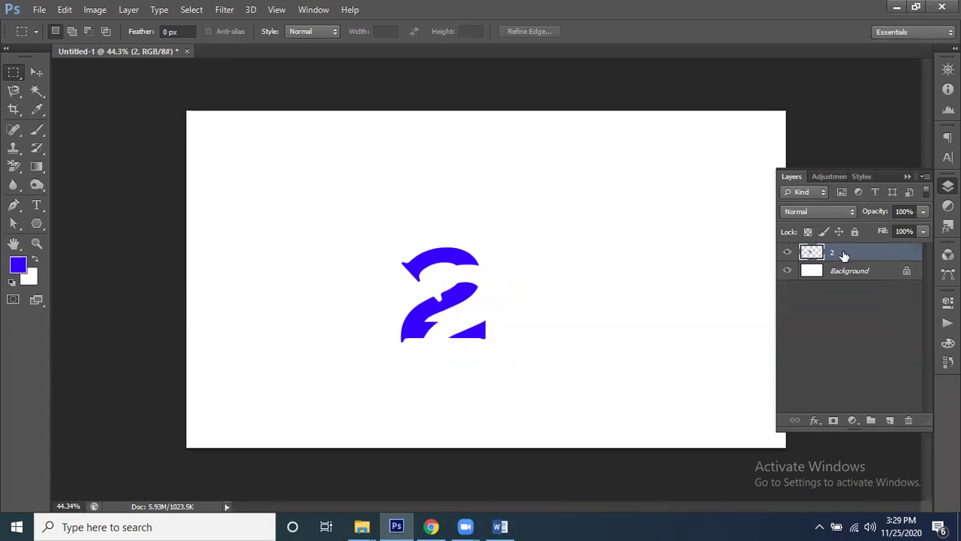
{"action": "key", "text": "Delete"}
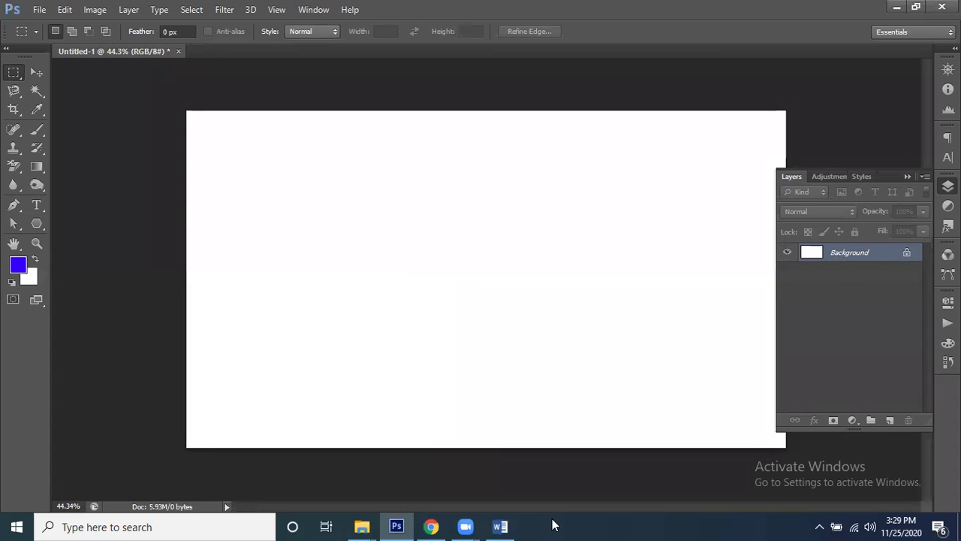
Switch to the Photoshop course outline in Word and review the Smart Object, Clipping Mask and Eraser Tool topics.
{"action": "left_click", "coordinate": [504, 526]}
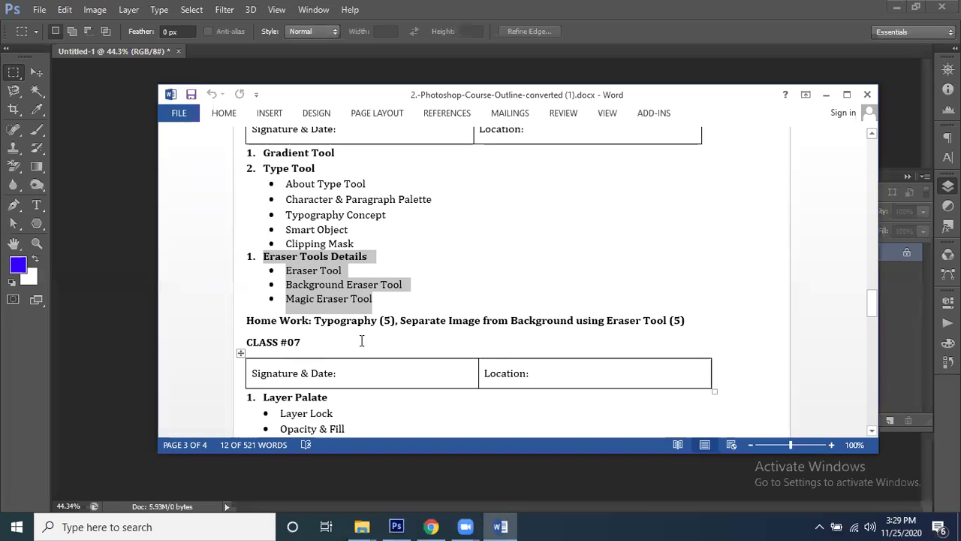
{"action": "left_click_drag", "start_coordinate": [347, 231], "coordinate": [291, 243]}
{"action": "left_click", "coordinate": [346, 230]}
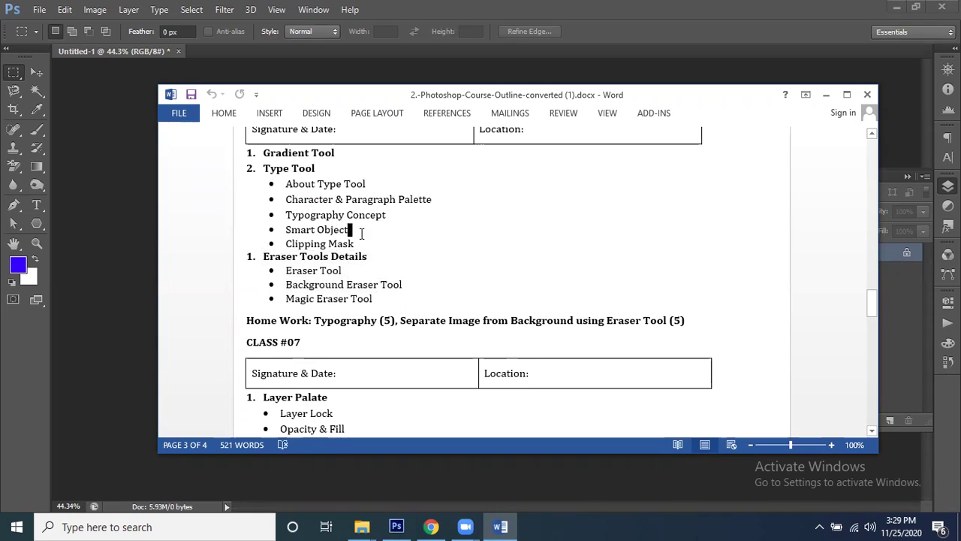
{"action": "left_click_drag", "start_coordinate": [350, 230], "coordinate": [288, 239]}
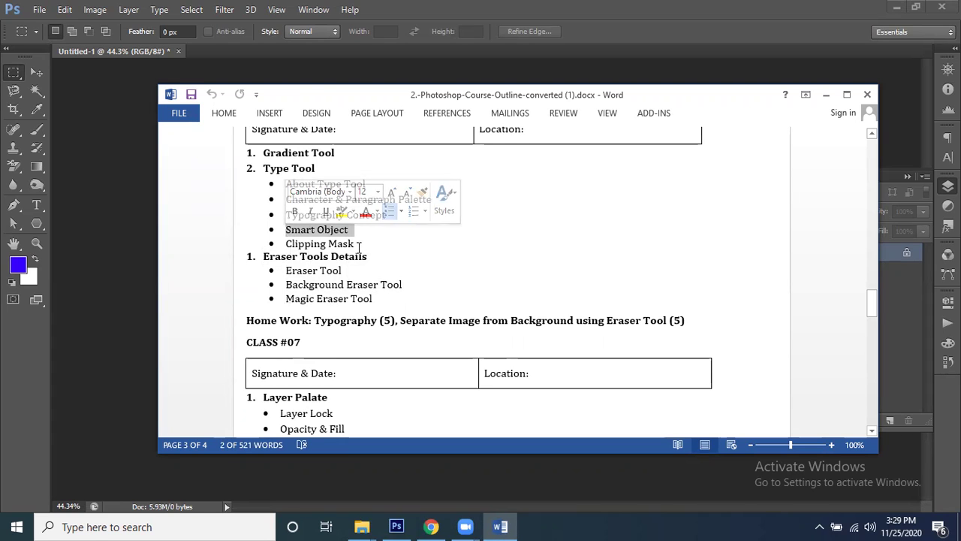
{"action": "left_click_drag", "start_coordinate": [359, 243], "coordinate": [297, 244]}
{"action": "scroll", "coordinate": [320, 316], "scroll_direction": "down", "scroll_amount": 3}
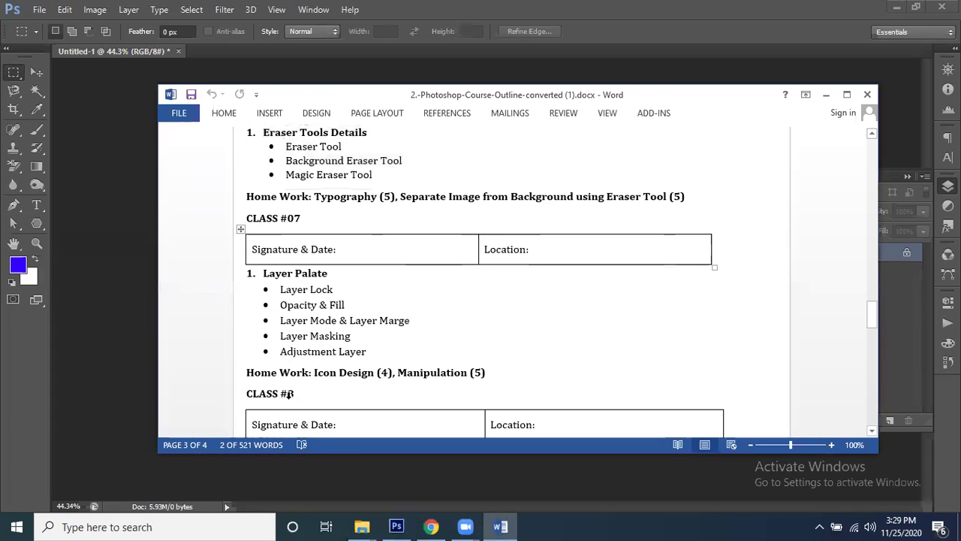
{"action": "left_click_drag", "start_coordinate": [367, 325], "coordinate": [298, 308]}
{"action": "scroll", "coordinate": [331, 385], "scroll_direction": "up", "scroll_amount": 3}
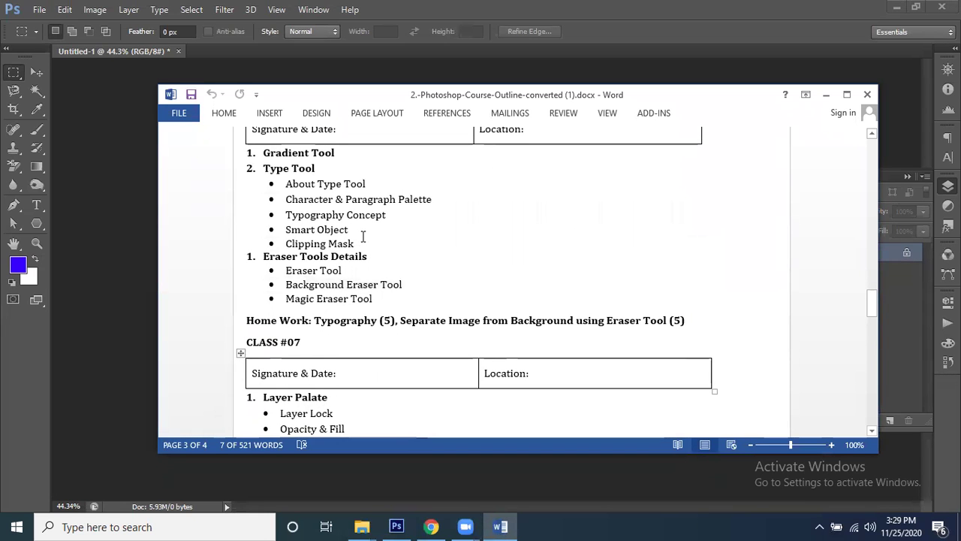
{"action": "left_click_drag", "start_coordinate": [356, 244], "coordinate": [293, 245]}
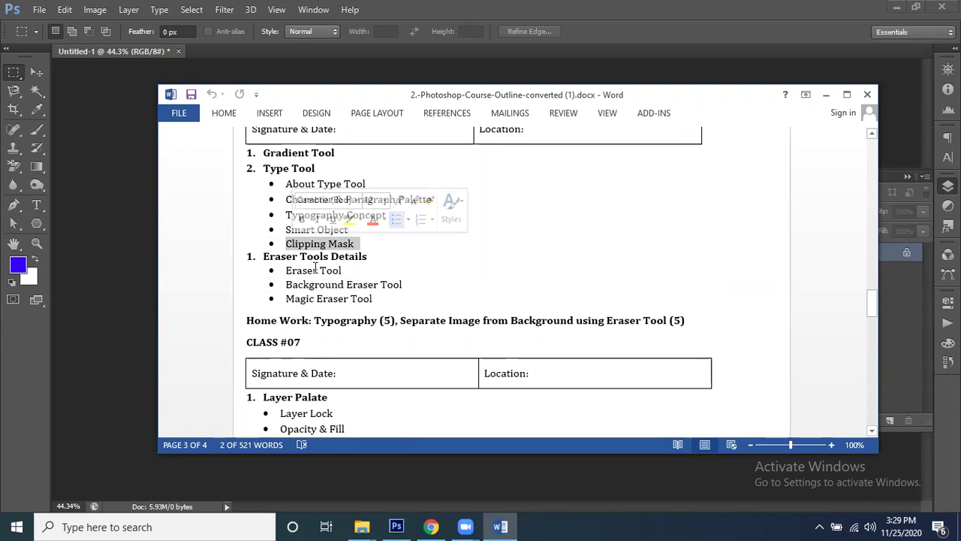
{"action": "left_click_drag", "start_coordinate": [282, 271], "coordinate": [382, 276]}
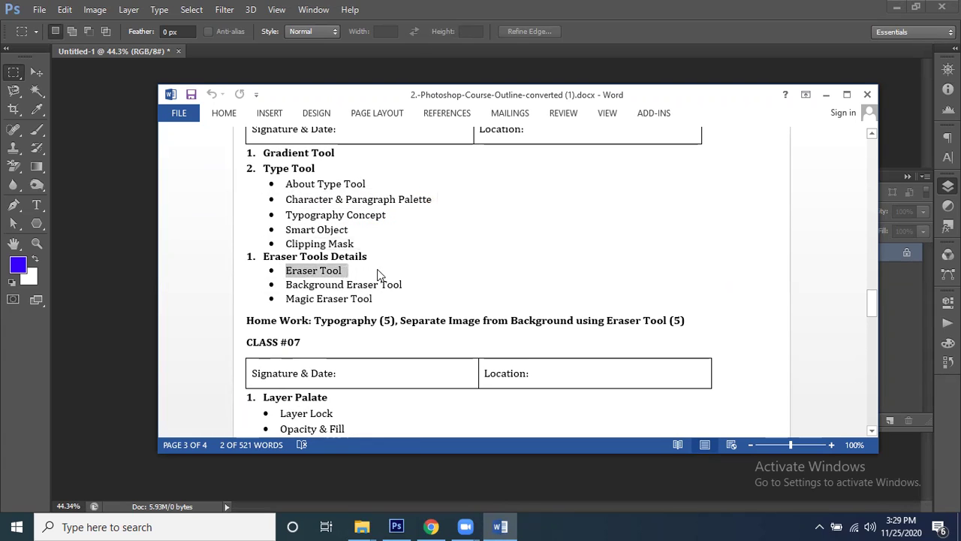
{"action": "left_click", "coordinate": [825, 95]}
Look through the Desktop and its graphics folder for an image to open.
{"action": "left_click", "coordinate": [39, 9]}
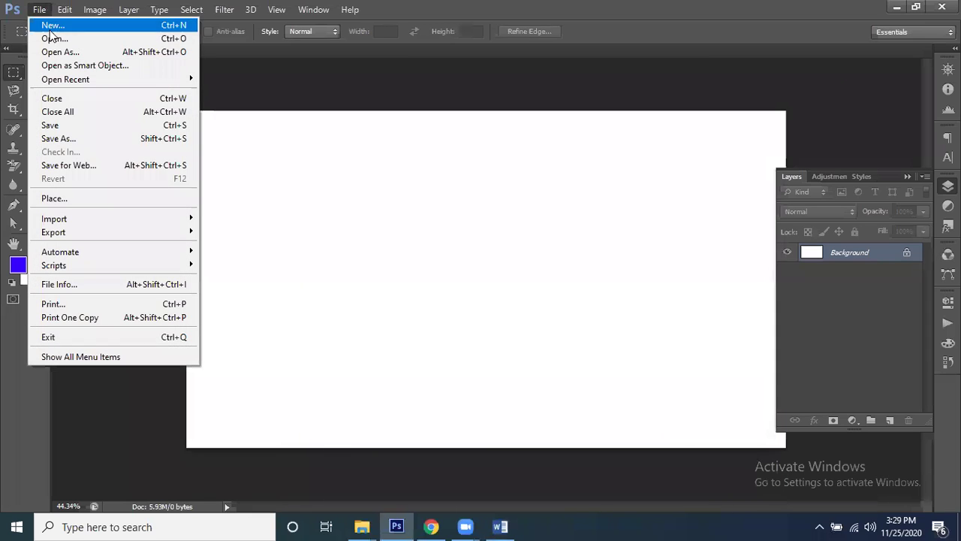
{"action": "left_click", "coordinate": [47, 38]}
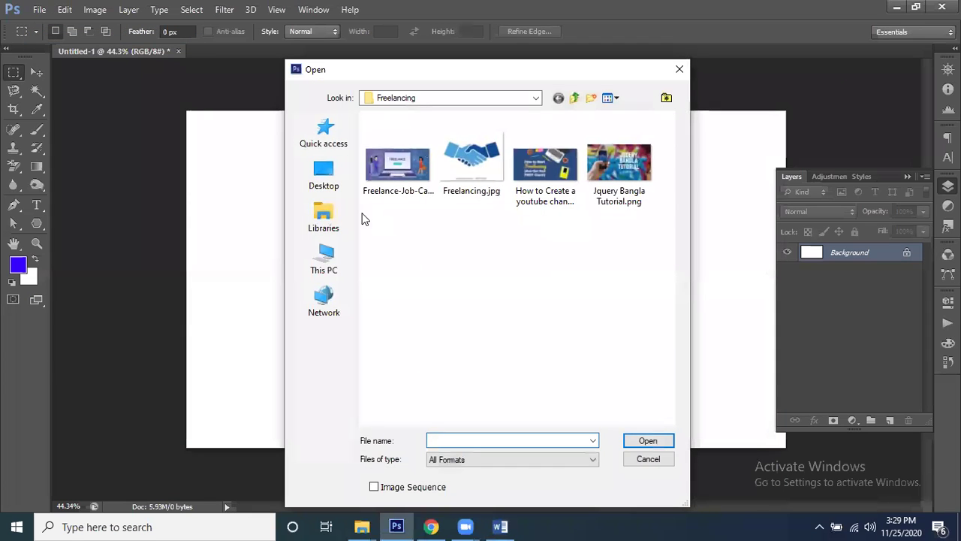
{"action": "left_click", "coordinate": [338, 184]}
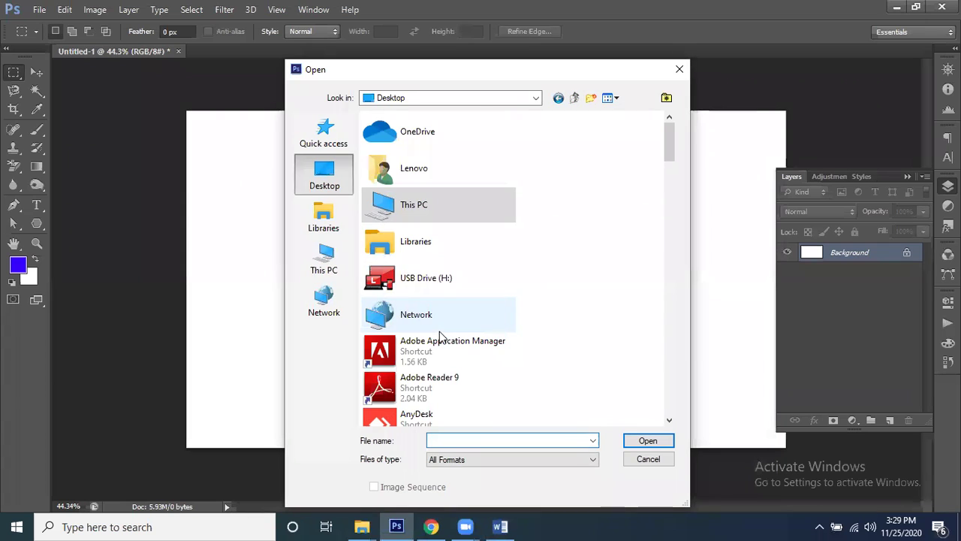
{"action": "scroll", "coordinate": [582, 315], "scroll_direction": "down", "scroll_amount": 5}
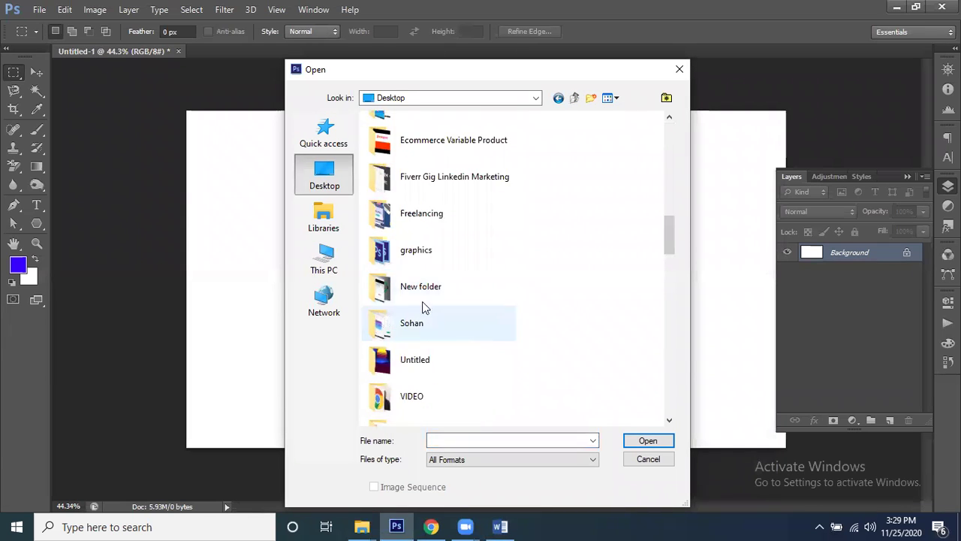
{"action": "double_click", "coordinate": [412, 255]}
{"action": "scroll", "coordinate": [508, 260], "scroll_direction": "down", "scroll_amount": 8}
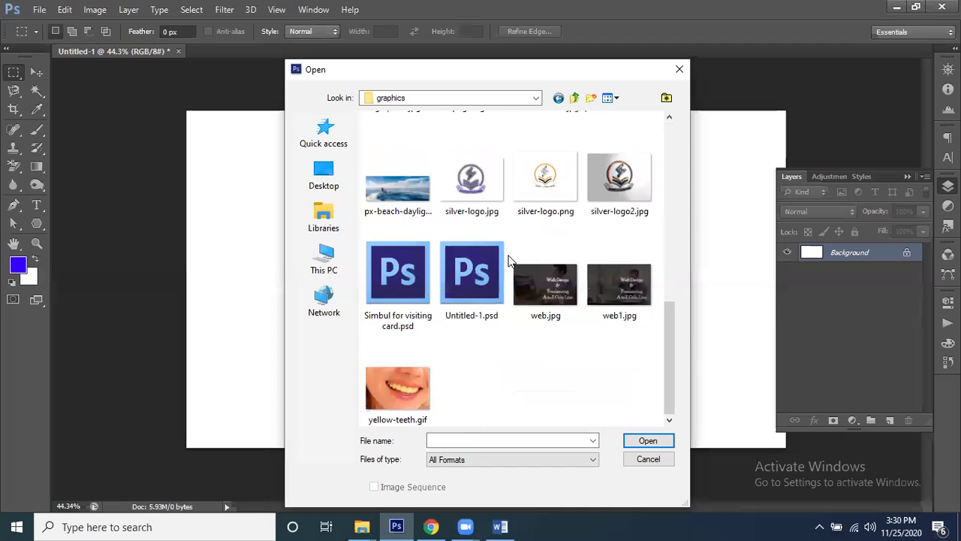
{"action": "scroll", "coordinate": [507, 261], "scroll_direction": "up", "scroll_amount": 10}
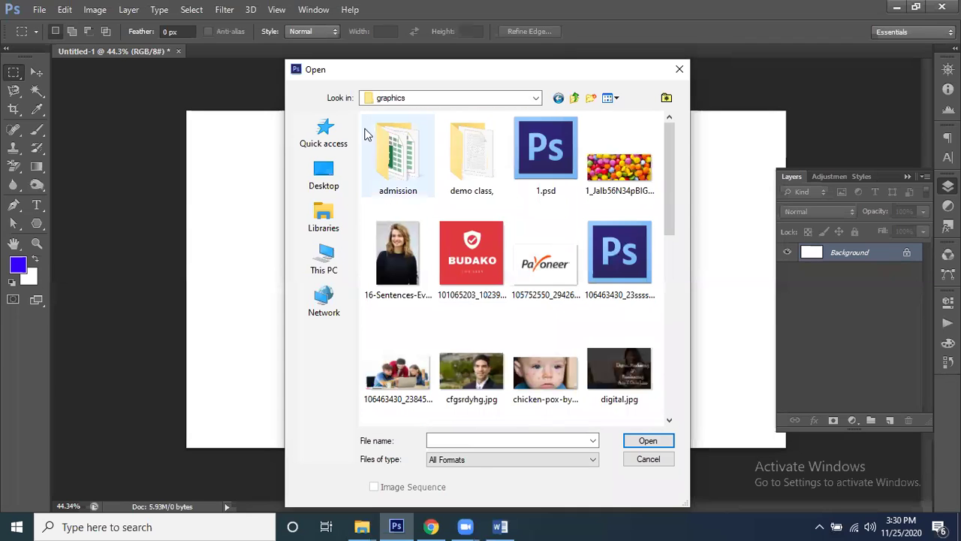
{"action": "left_click", "coordinate": [572, 98]}
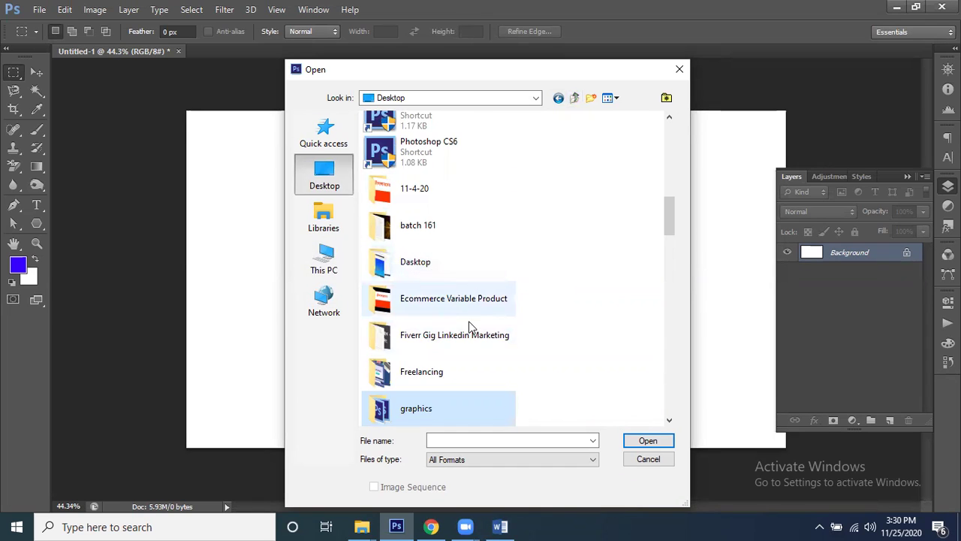
{"action": "scroll", "coordinate": [420, 315], "scroll_direction": "down", "scroll_amount": 5}
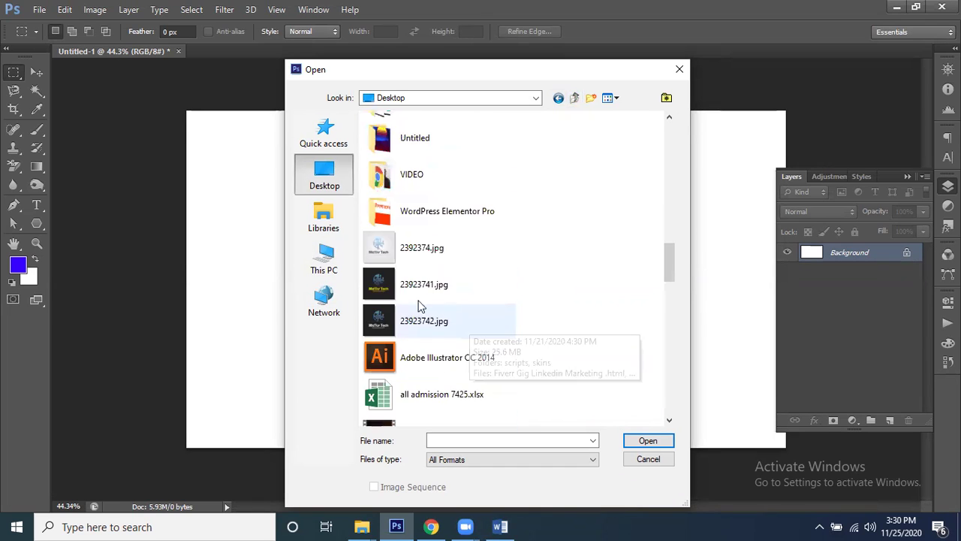
Look for an image in the silverTech IT folder on Local Disk (G:) and its software subfolder, and cancel opening a file.
{"action": "left_click", "coordinate": [322, 266]}
{"action": "scroll", "coordinate": [434, 313], "scroll_direction": "down", "scroll_amount": 5}
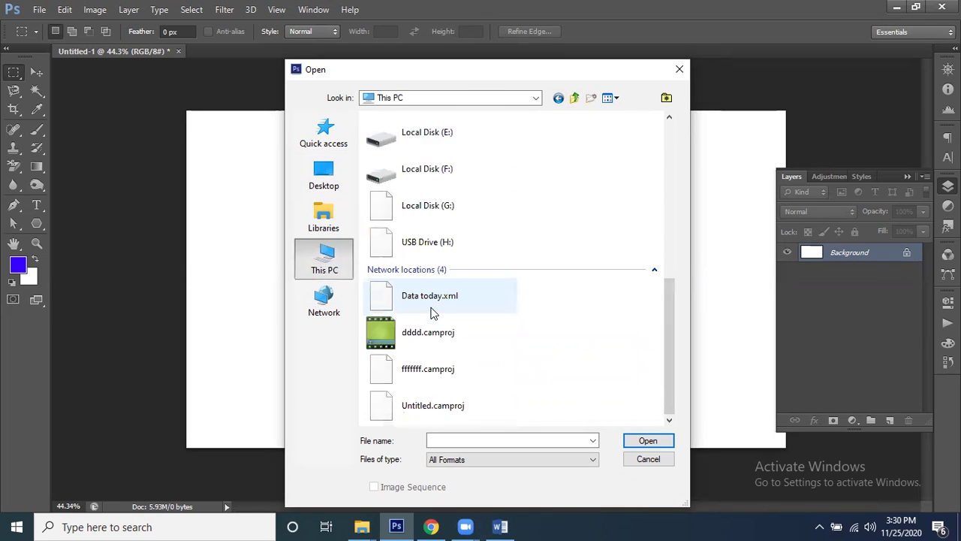
{"action": "double_click", "coordinate": [431, 214]}
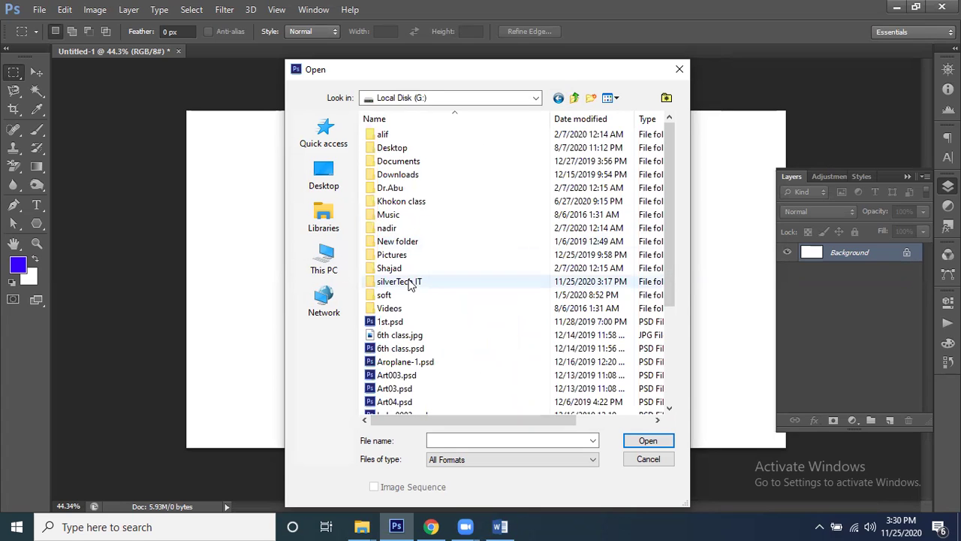
{"action": "double_click", "coordinate": [411, 283]}
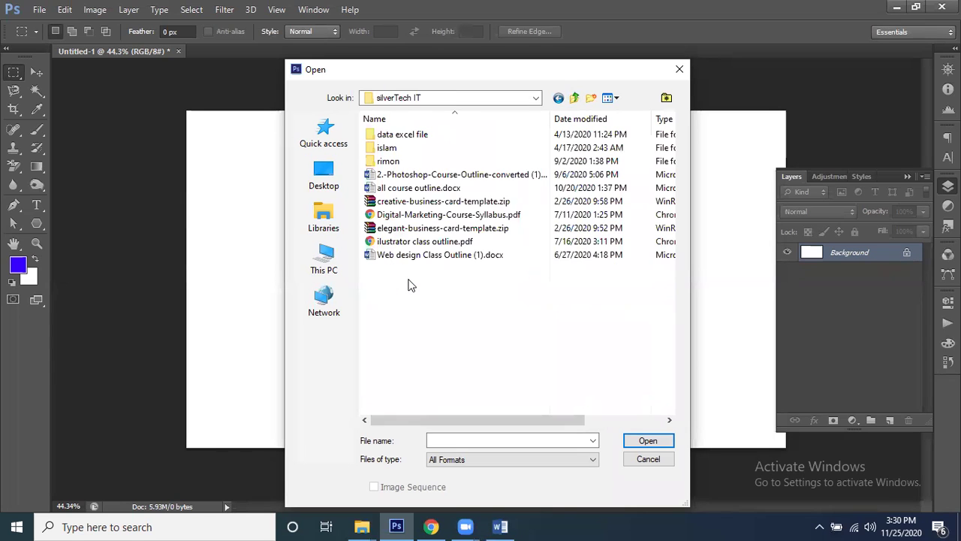
{"action": "double_click", "coordinate": [388, 161]}
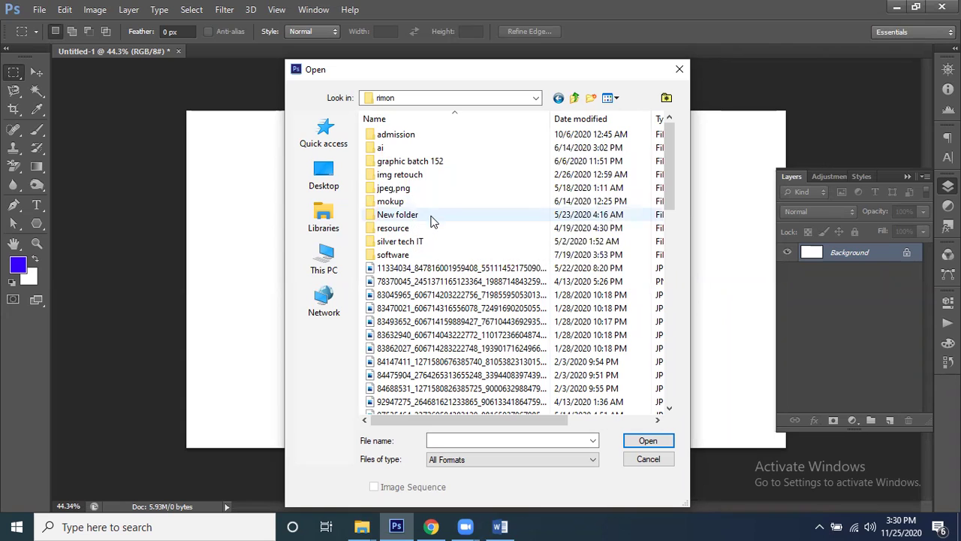
{"action": "double_click", "coordinate": [416, 259]}
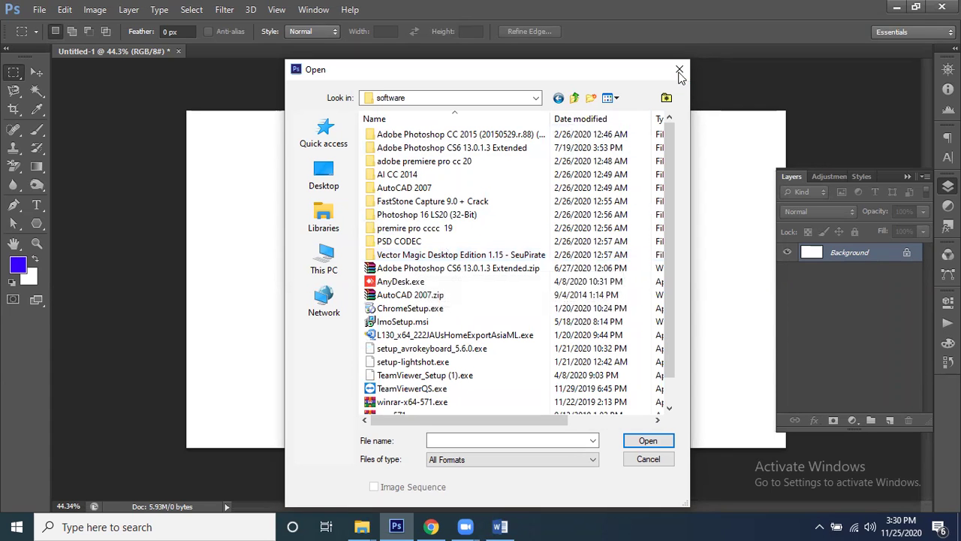
{"action": "left_click", "coordinate": [648, 459]}
Switch to Chrome and search Google Images for "background remove hair" in a new tab.
{"action": "left_click", "coordinate": [431, 527]}
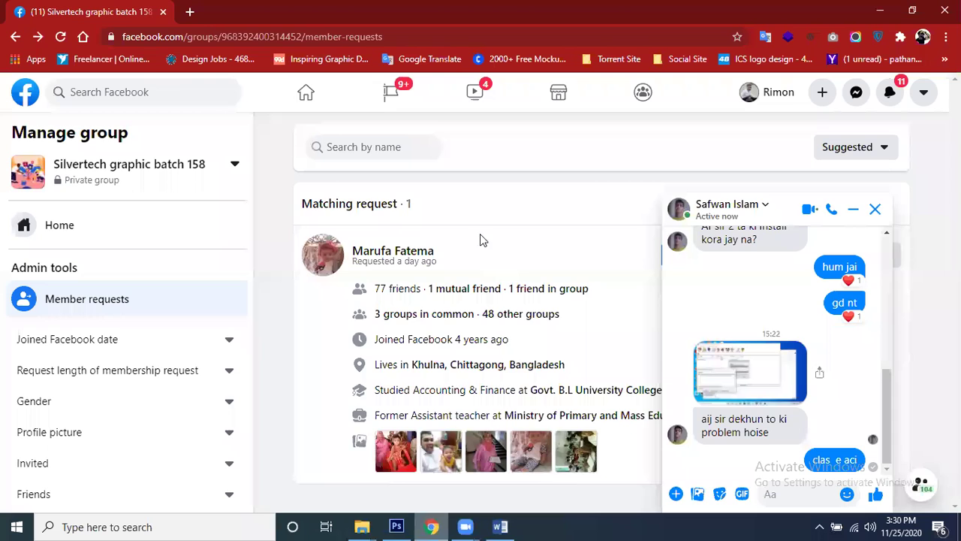
{"action": "key", "text": "ctrl+t"}
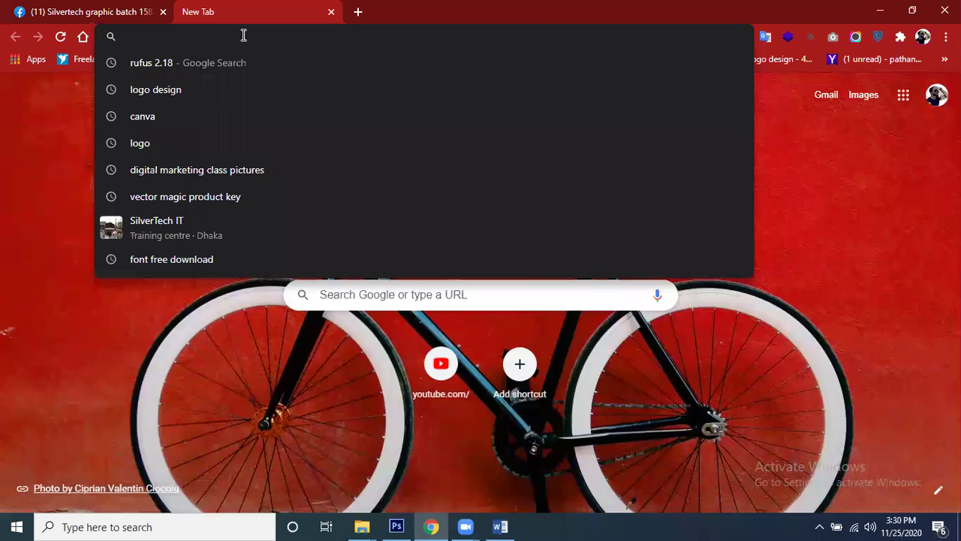
{"action": "type", "text": "back"}
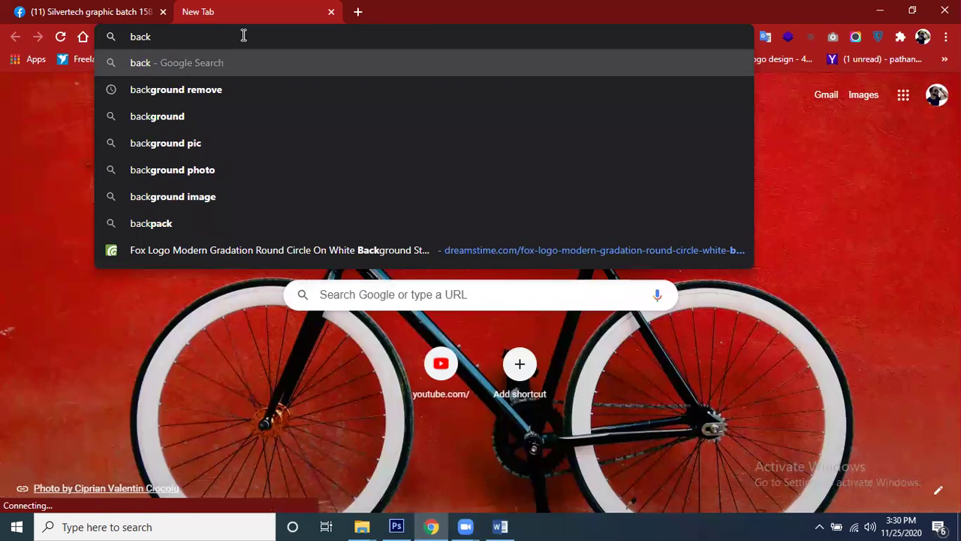
{"action": "key", "text": "Down"}
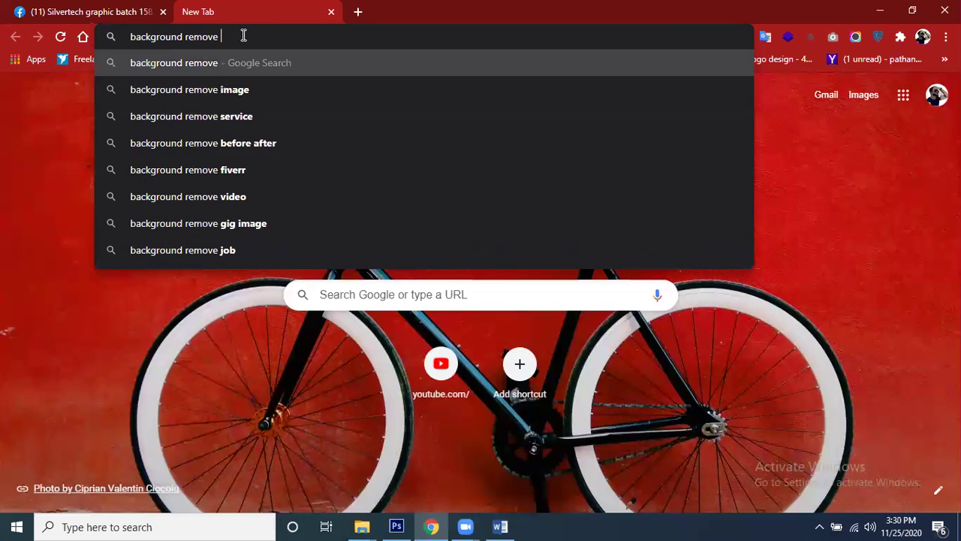
{"action": "type", "text": "hea"}
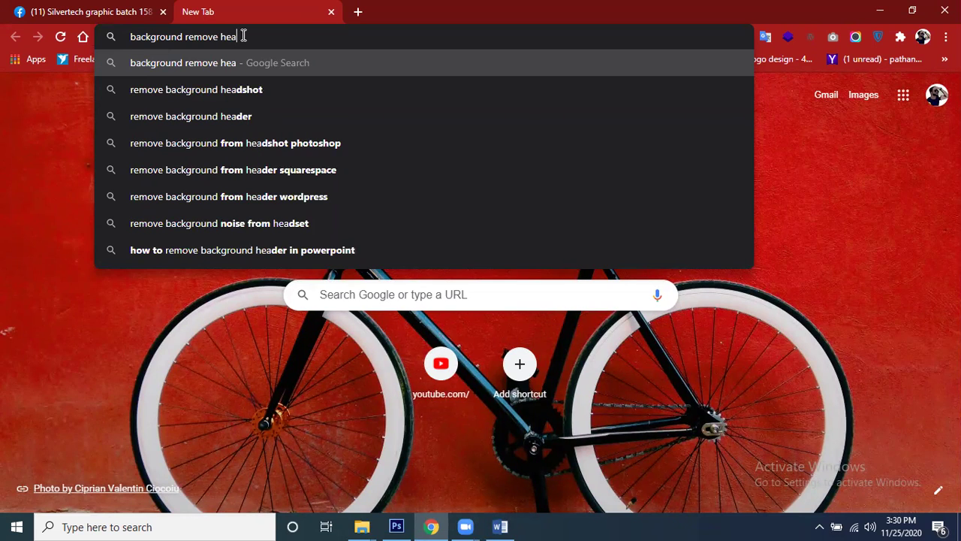
{"action": "type", "text": "r"}
{"action": "key", "text": "BackSpace"}
{"action": "key", "text": "BackSpace"}
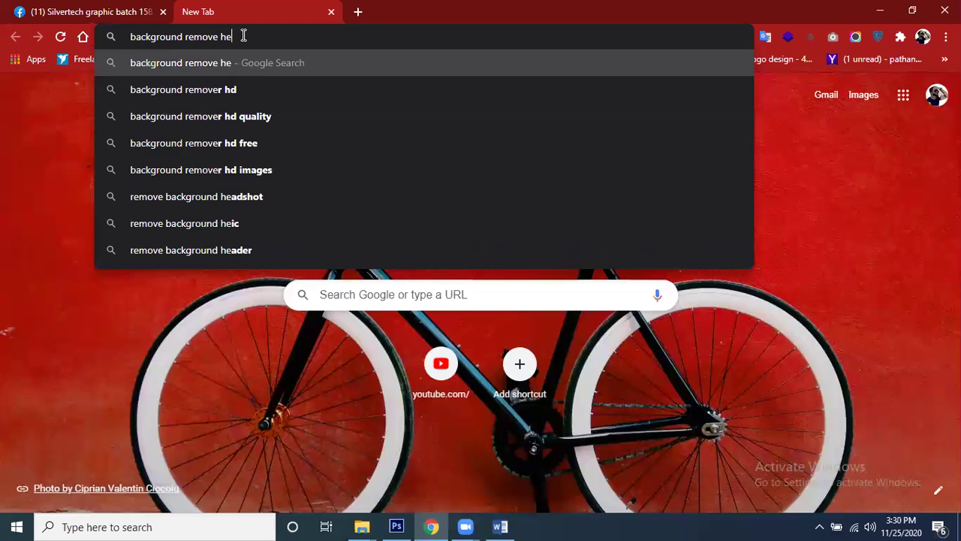
{"action": "type", "text": "er"}
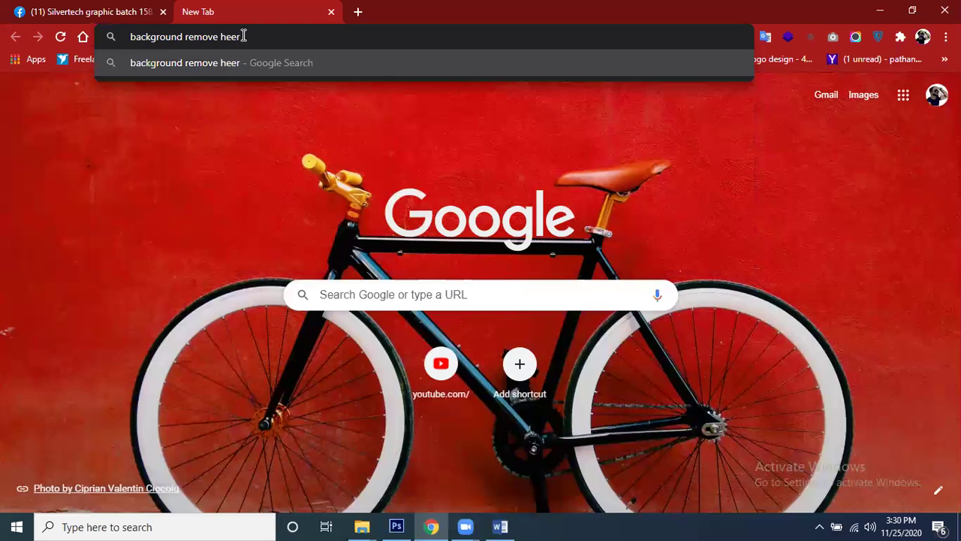
{"action": "key", "text": "BackSpace"}
{"action": "key", "text": "BackSpace"}
{"action": "type", "text": "re"}
{"action": "key", "text": "BackSpace"}
{"action": "key", "text": "BackSpace"}
{"action": "key", "text": "BackSpace"}
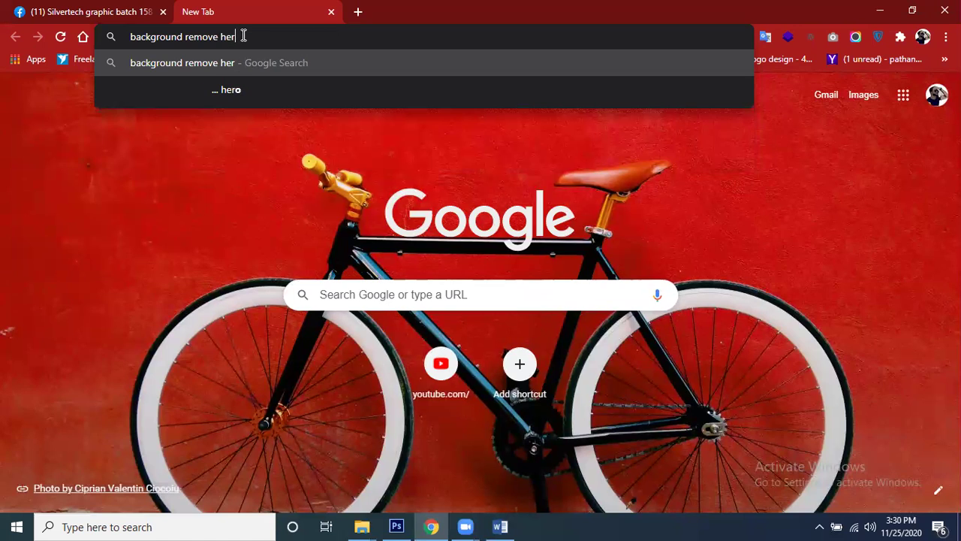
{"action": "type", "text": "are"}
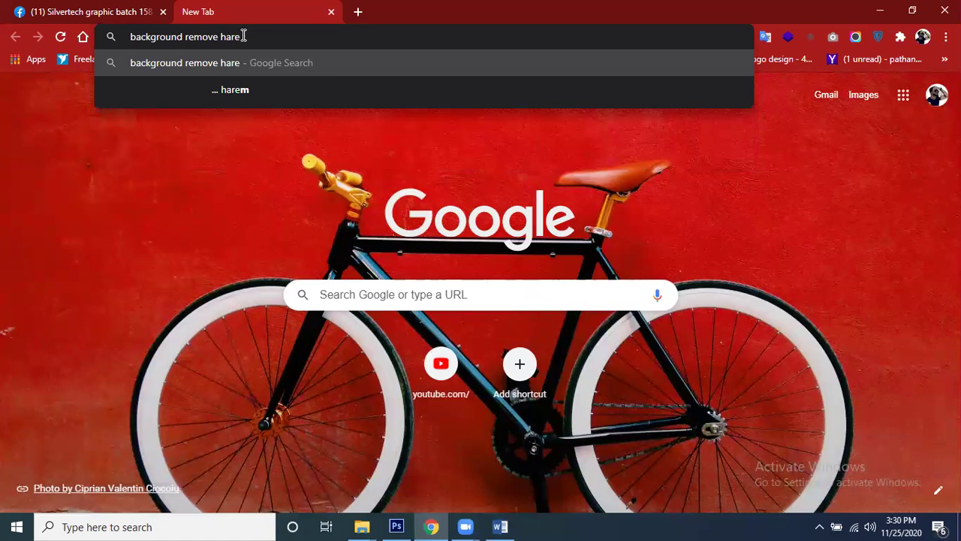
{"action": "key", "text": "BackSpace"}
{"action": "key", "text": "BackSpace"}
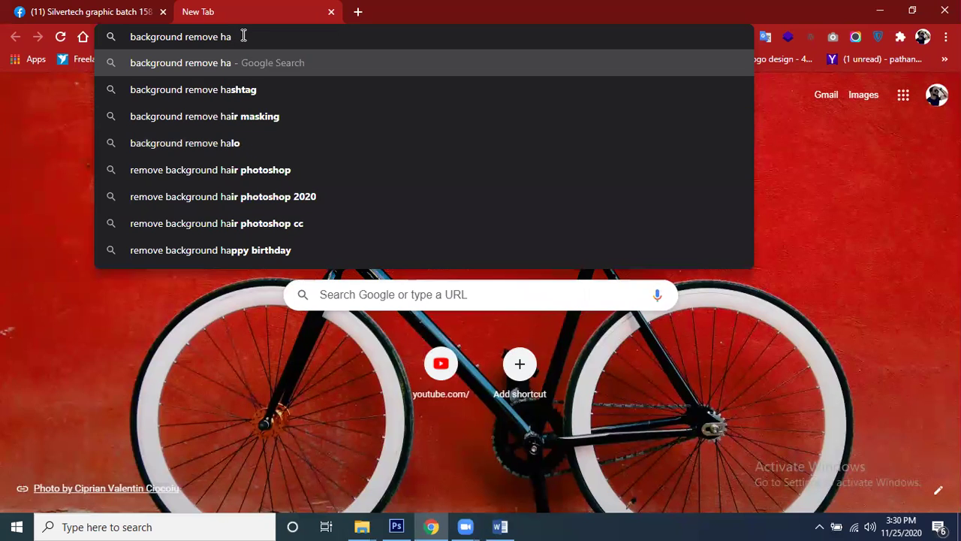
{"action": "key", "text": "BackSpace"}
{"action": "type", "text": "air"}
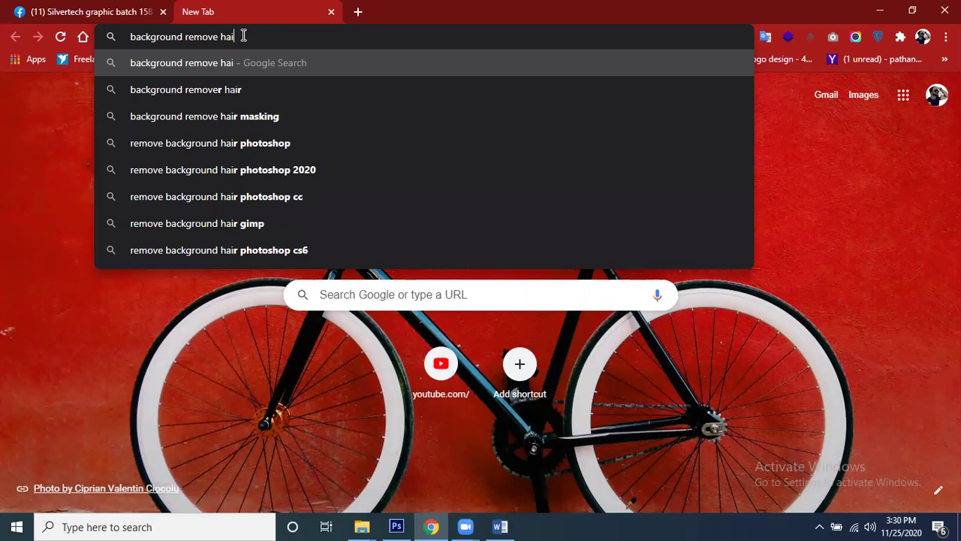
{"action": "key", "text": "Return"}
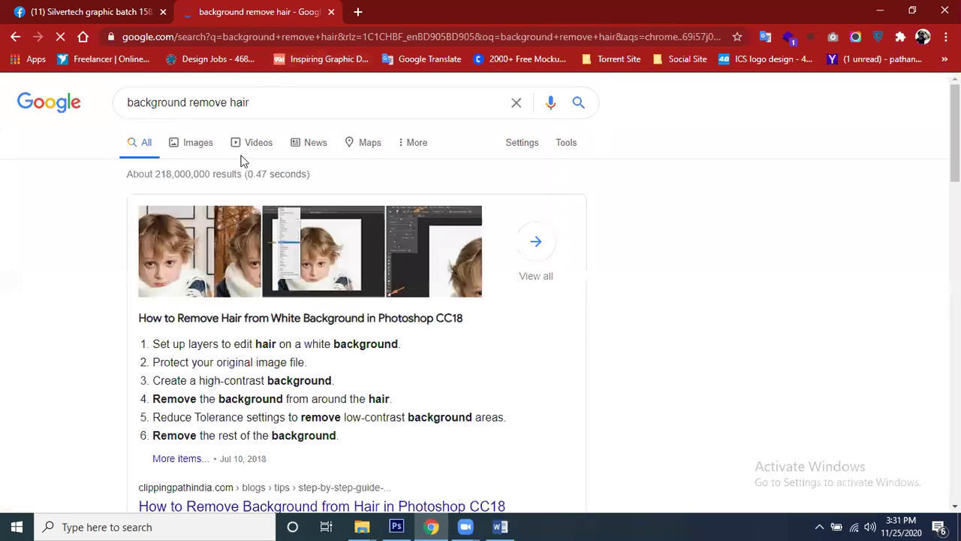
{"action": "left_click", "coordinate": [195, 146]}
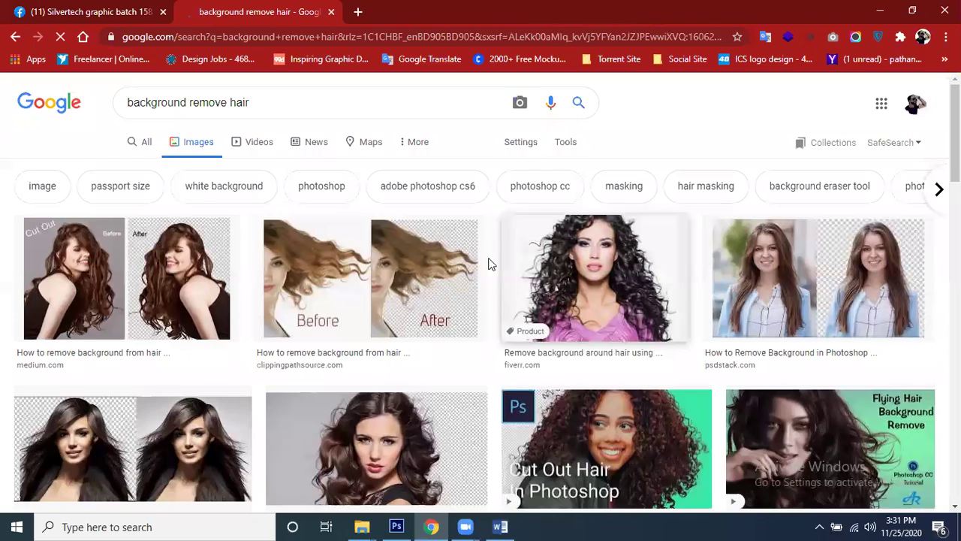
Browse the image results for a portrait with loose hair suited to background removal.
{"action": "scroll", "coordinate": [489, 262], "scroll_direction": "down", "scroll_amount": 3}
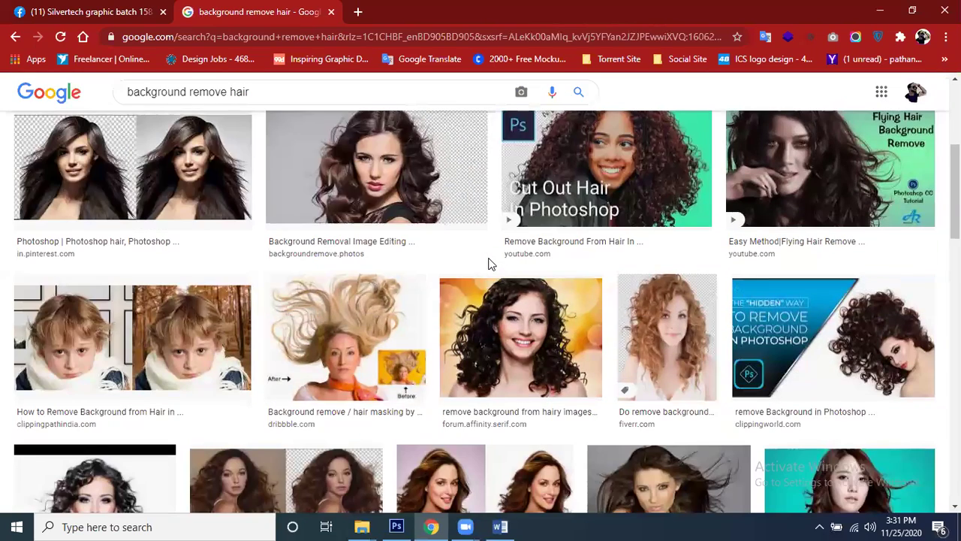
{"action": "scroll", "coordinate": [489, 263], "scroll_direction": "down", "scroll_amount": 3}
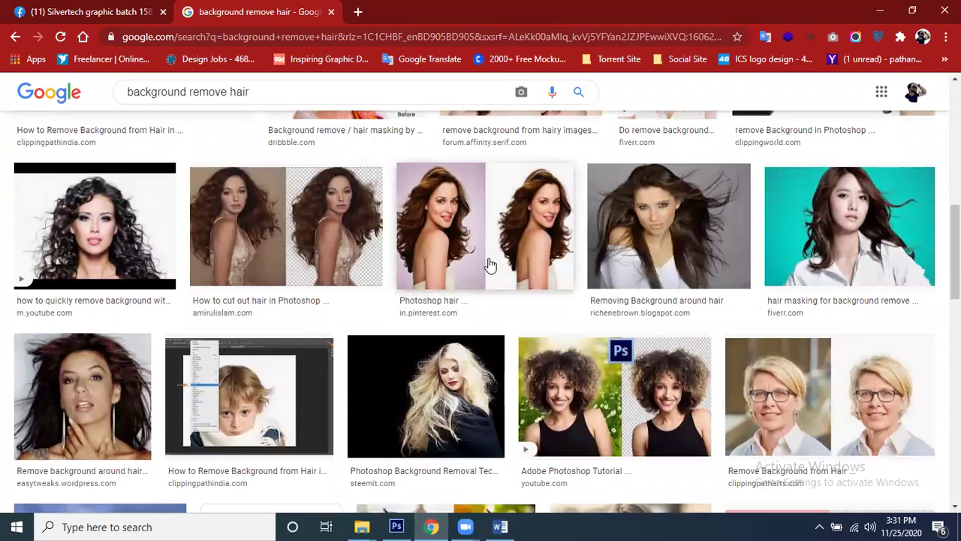
{"action": "scroll", "coordinate": [489, 264], "scroll_direction": "down", "scroll_amount": 2}
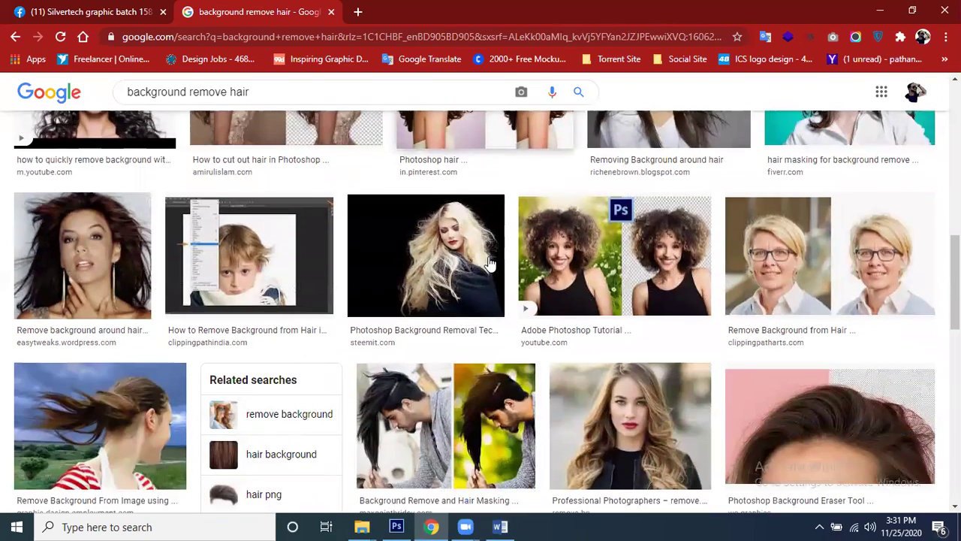
{"action": "scroll", "coordinate": [489, 263], "scroll_direction": "down", "scroll_amount": 2}
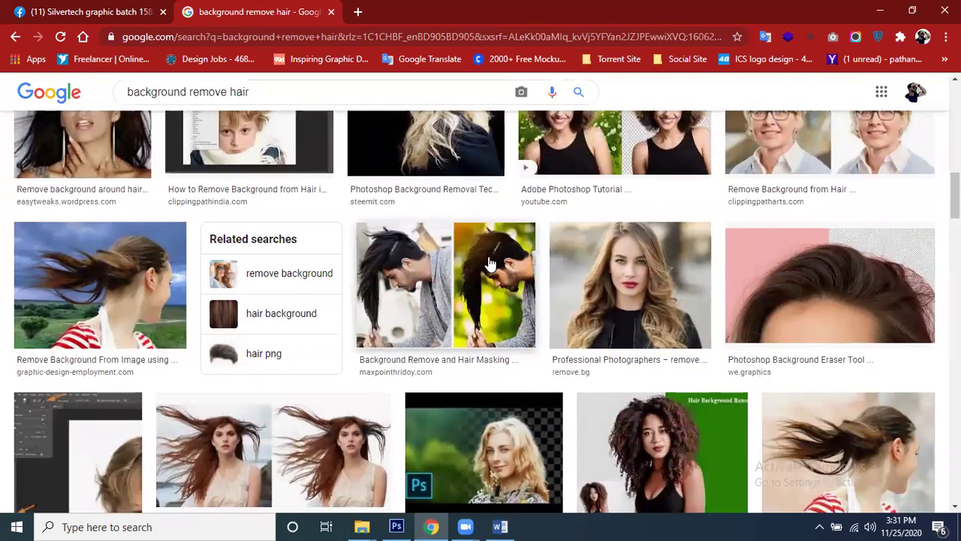
{"action": "scroll", "coordinate": [488, 263], "scroll_direction": "down", "scroll_amount": 4}
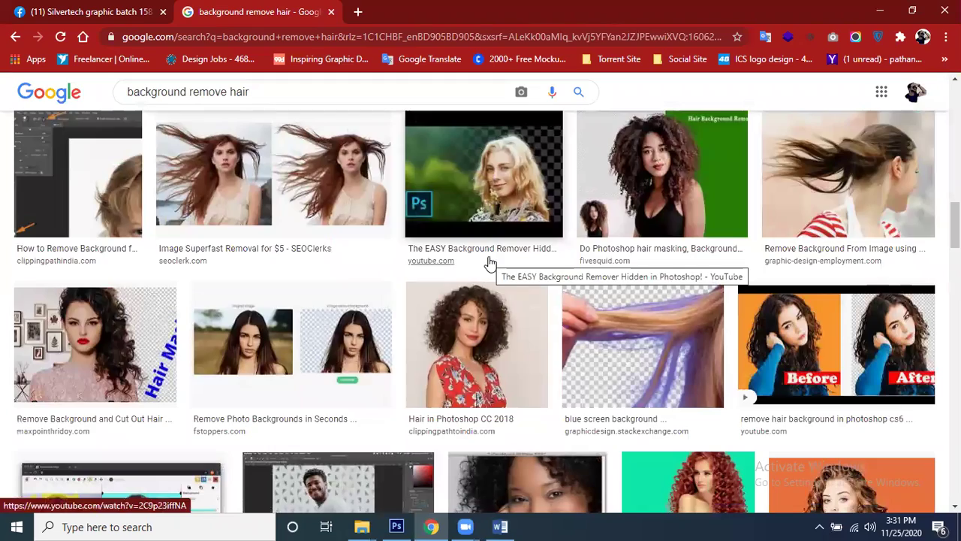
{"action": "scroll", "coordinate": [489, 264], "scroll_direction": "down", "scroll_amount": 4}
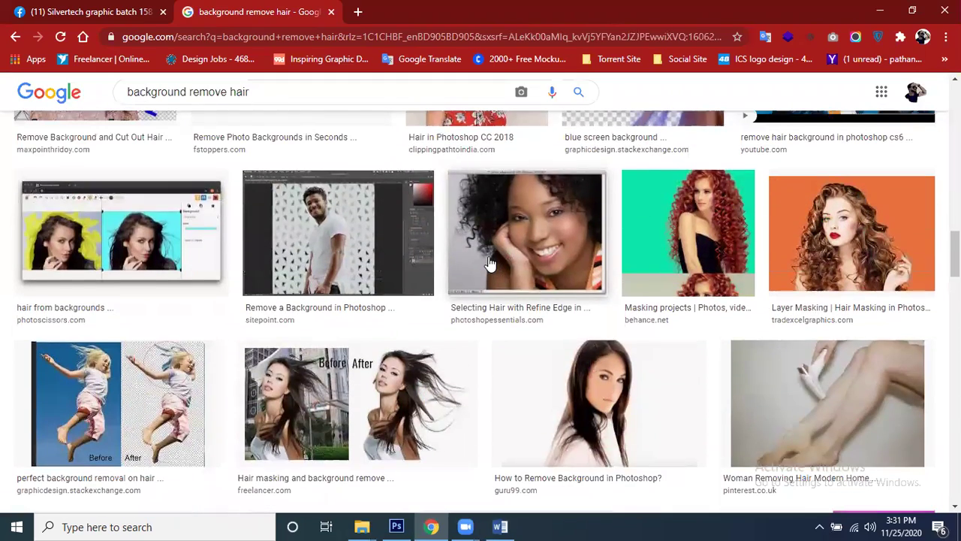
Preview the Freelancer "Hair masking and background remove" before-and-after image and examine its related images and neighbouring results.
{"action": "left_click", "coordinate": [425, 391]}
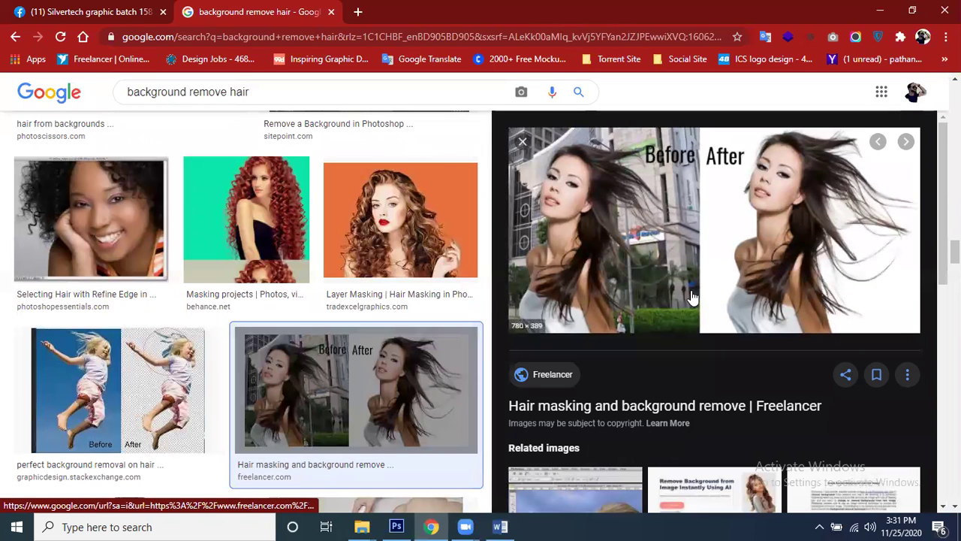
{"action": "scroll", "coordinate": [695, 293], "scroll_direction": "down", "scroll_amount": 4}
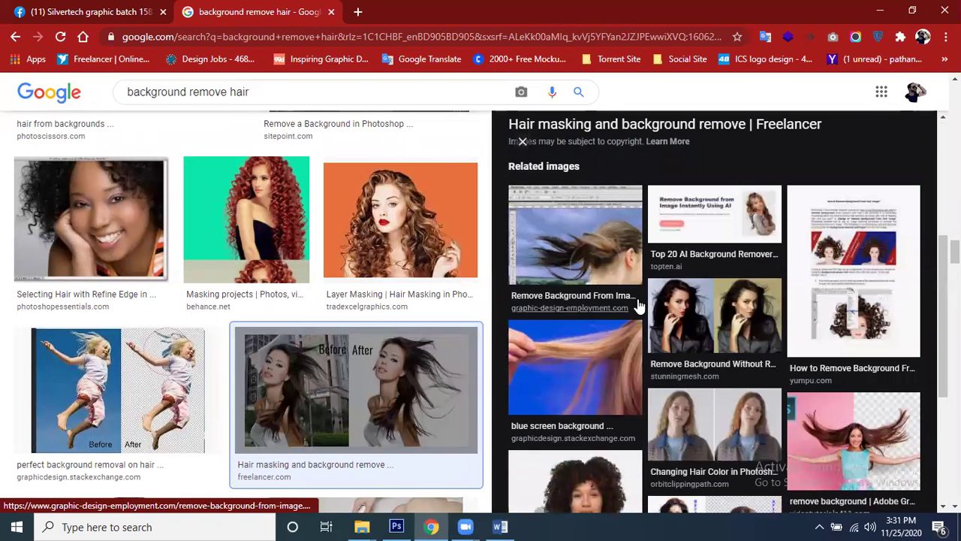
{"action": "scroll", "coordinate": [132, 323], "scroll_direction": "down", "scroll_amount": 2}
{"action": "scroll", "coordinate": [131, 323], "scroll_direction": "down", "scroll_amount": 3}
{"action": "scroll", "coordinate": [332, 366], "scroll_direction": "up", "scroll_amount": 8}
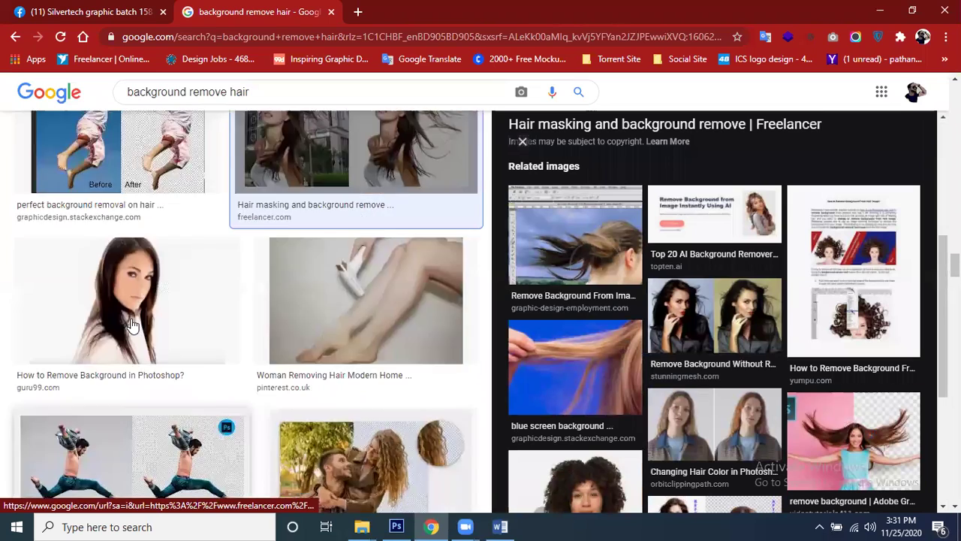
Find the "Remove Background From Image using Fluid Mask" photo with flying hair in the results and copy the image.
{"action": "scroll", "coordinate": [200, 350], "scroll_direction": "up", "scroll_amount": 6}
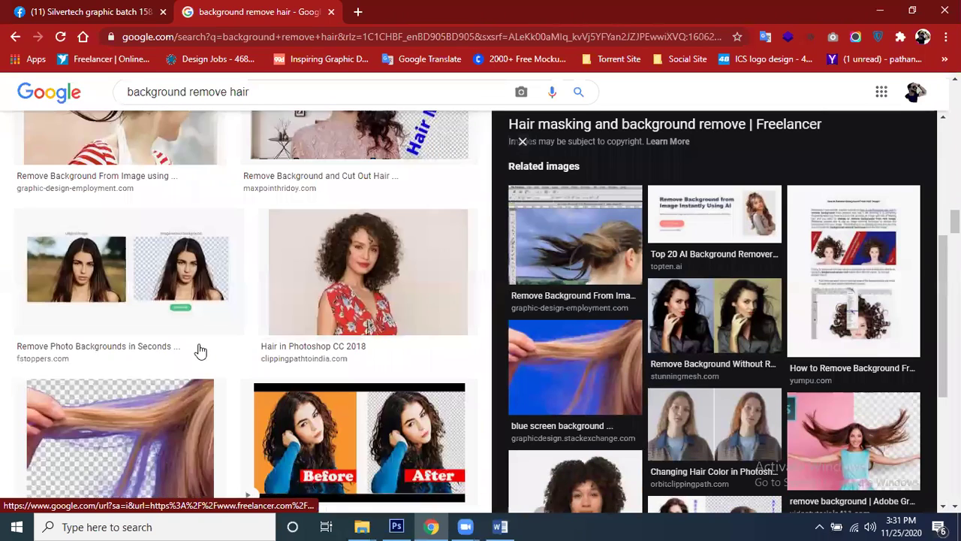
{"action": "scroll", "coordinate": [200, 350], "scroll_direction": "up", "scroll_amount": 2}
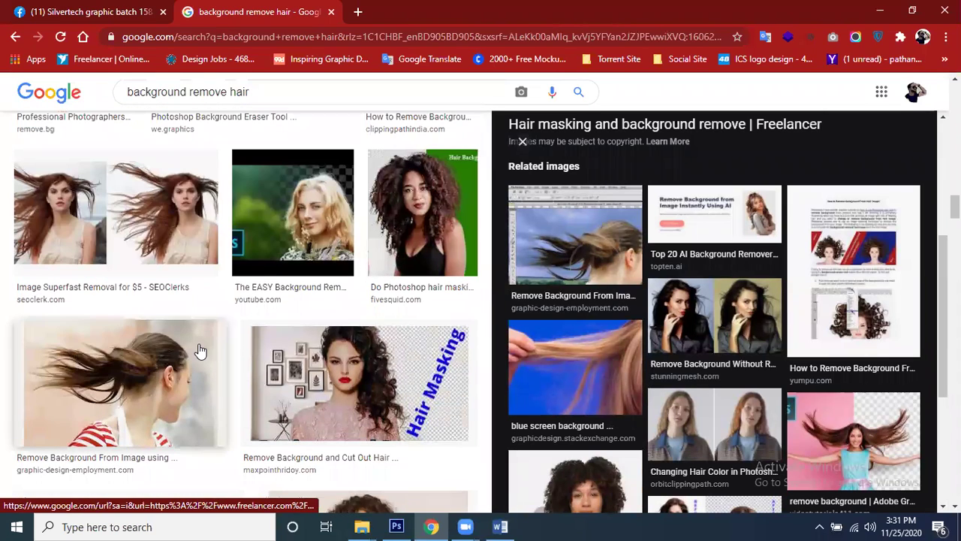
{"action": "left_click", "coordinate": [128, 365]}
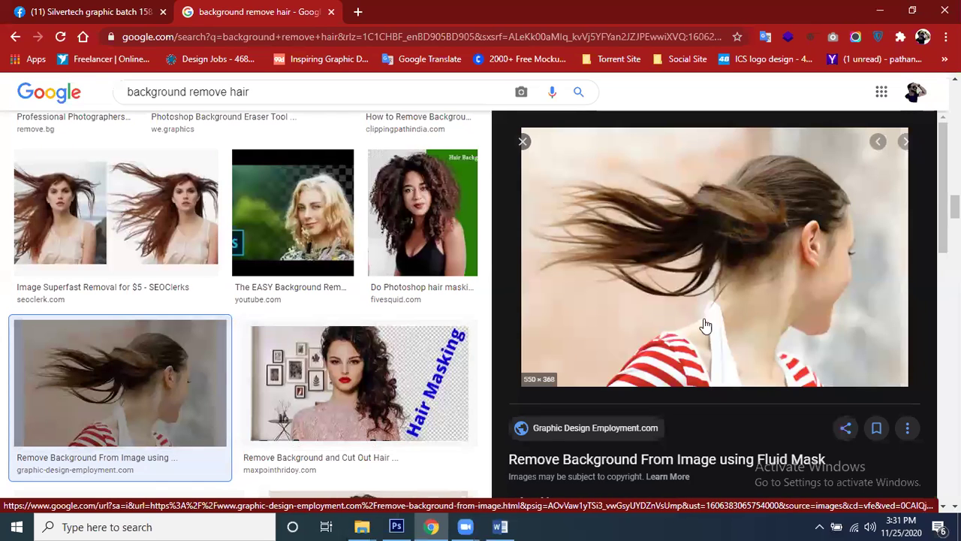
{"action": "right_click", "coordinate": [737, 243]}
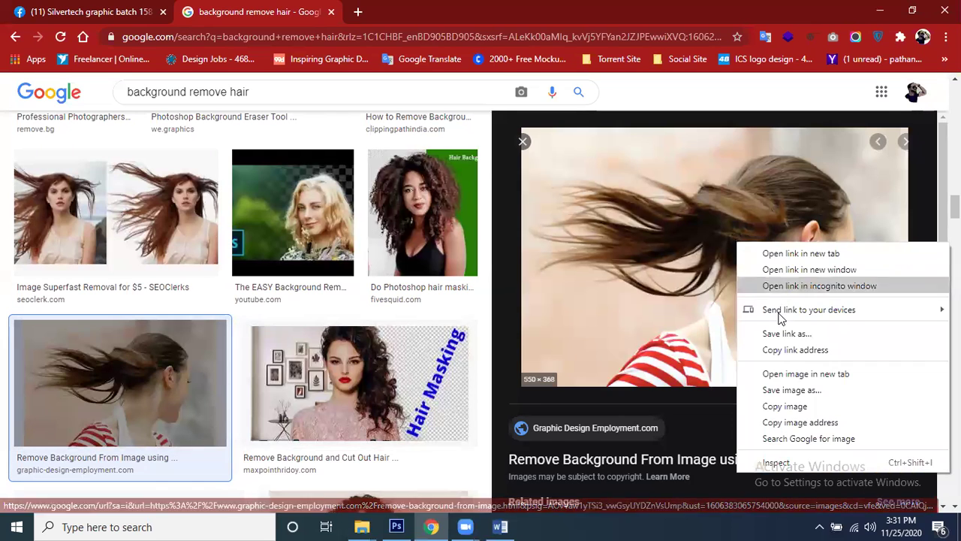
{"action": "left_click", "coordinate": [785, 406]}
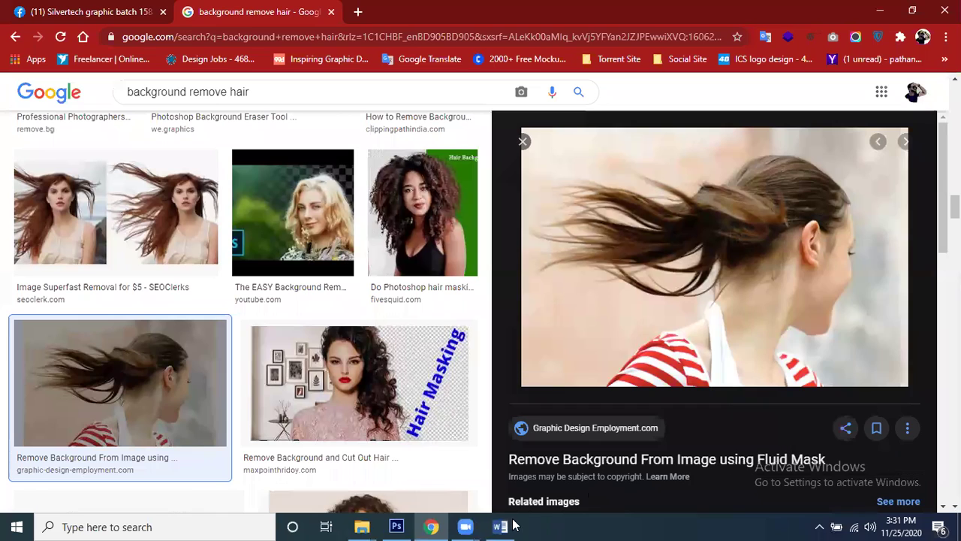
Switch to Photoshop, paste the photo as a new layer scaled to about 244%, and hide the Background layer.
{"action": "left_click", "coordinate": [399, 526]}
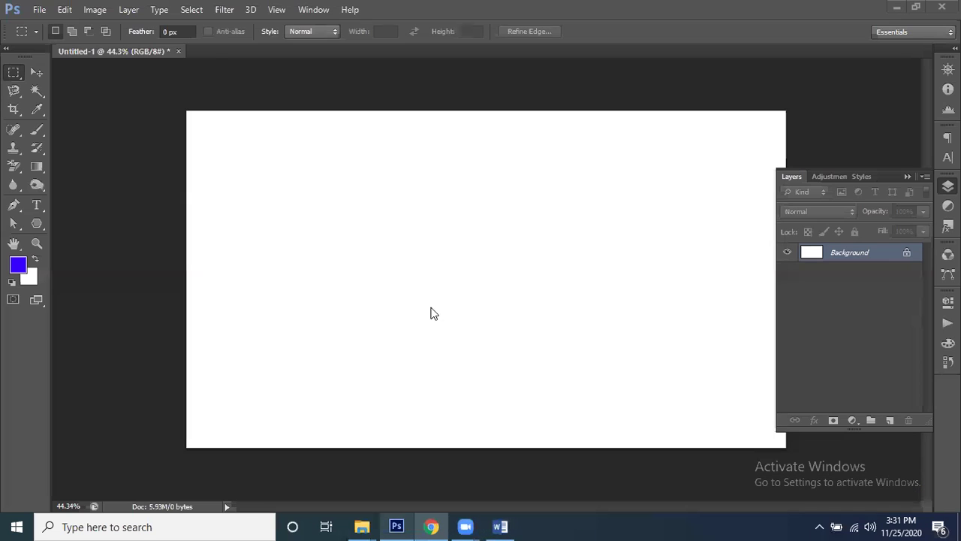
{"action": "key", "text": "ctrl+v"}
{"action": "key", "text": "ctrl+t"}
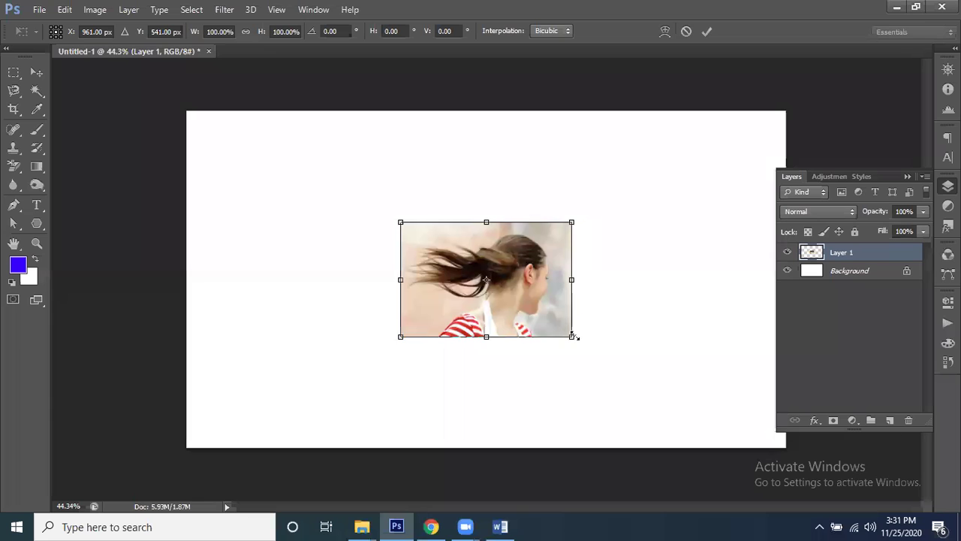
{"action": "left_click_drag", "start_coordinate": [692, 427], "coordinate": [696, 420]}
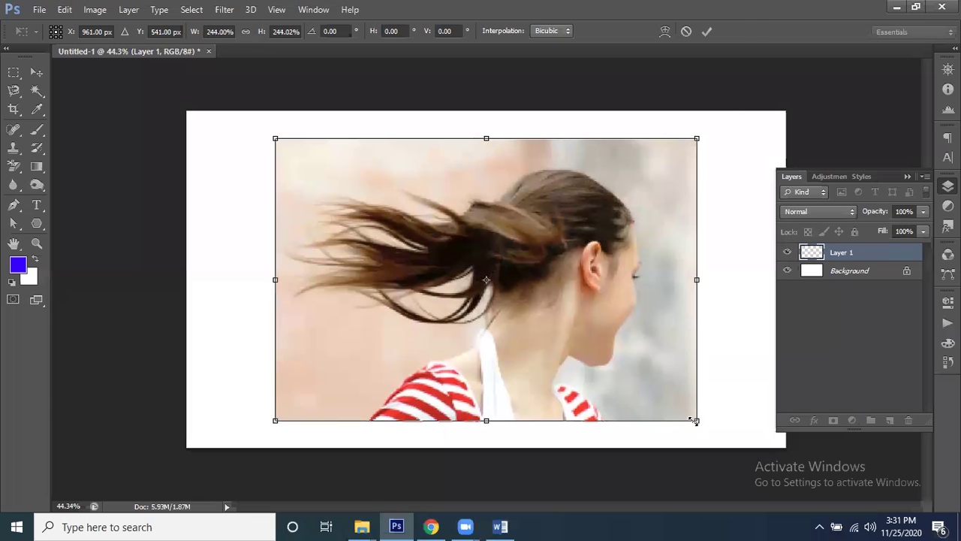
{"action": "left_click", "coordinate": [708, 31]}
{"action": "left_click", "coordinate": [787, 271]}
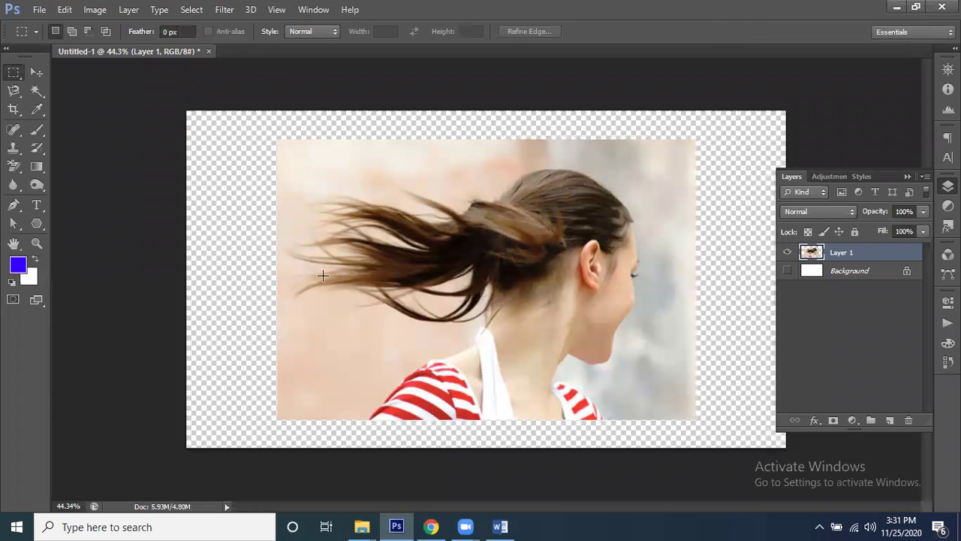
Erase the photo's backdrop above the head and along the face down to the chin using the Eraser Tool at size 90.
{"action": "scroll", "coordinate": [305, 276], "scroll_direction": "up", "scroll_amount": 2}
{"action": "scroll", "coordinate": [305, 276], "scroll_direction": "down", "scroll_amount": 2}
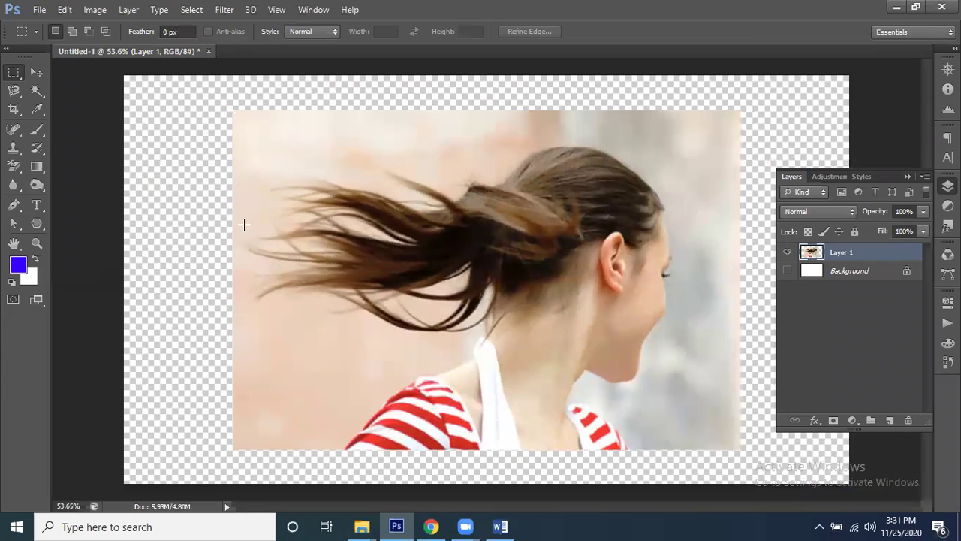
{"action": "left_click", "coordinate": [21, 167]}
{"action": "right_click", "coordinate": [20, 167]}
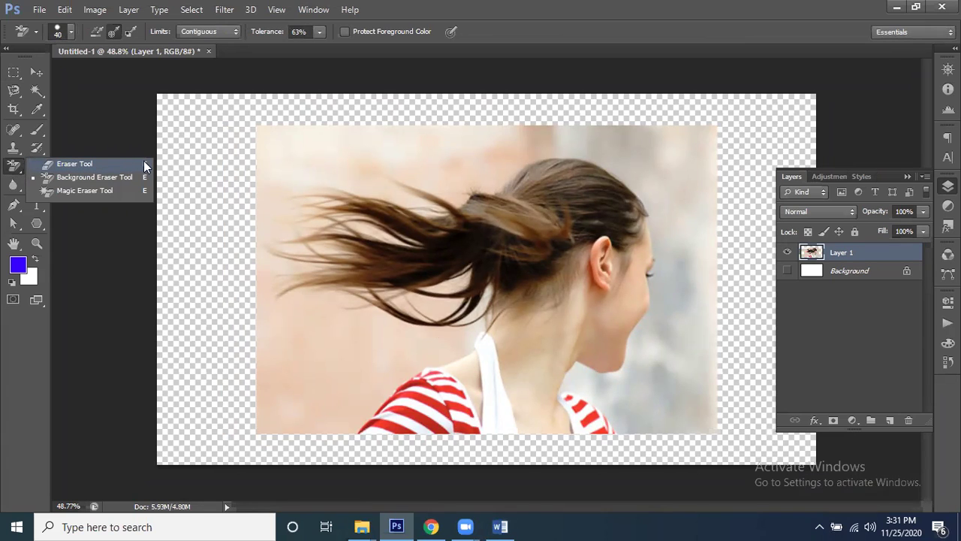
{"action": "left_click", "coordinate": [90, 163]}
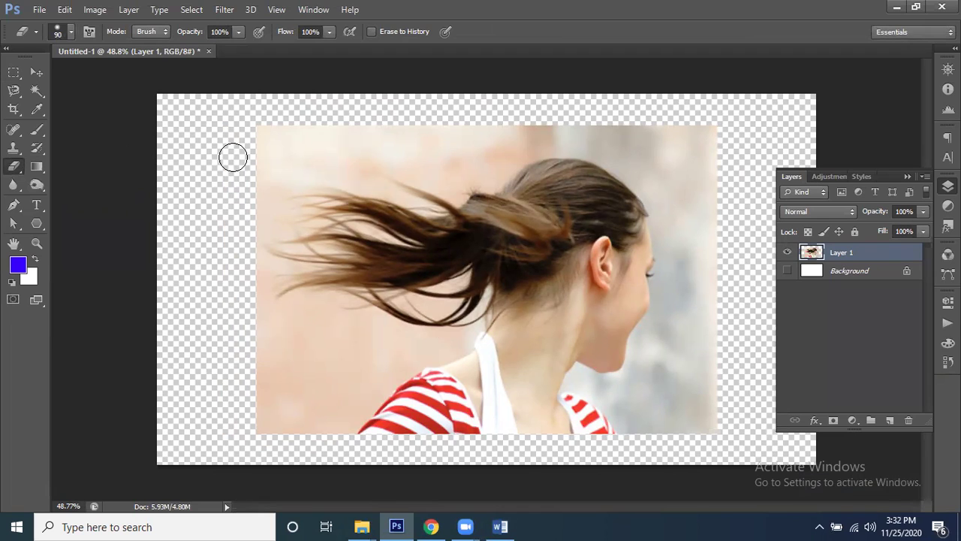
{"action": "mouse_move", "coordinate": [536, 137]}
{"action": "left_mouse_down"}
{"action": "mouse_move", "coordinate": [630, 155]}
{"action": "mouse_move", "coordinate": [610, 139]}
{"action": "mouse_move", "coordinate": [653, 180]}
{"action": "mouse_move", "coordinate": [620, 157]}
{"action": "mouse_move", "coordinate": [651, 198]}
{"action": "mouse_move", "coordinate": [645, 172]}
{"action": "mouse_move", "coordinate": [676, 226]}
{"action": "mouse_move", "coordinate": [657, 192]}
{"action": "mouse_move", "coordinate": [671, 265]}
{"action": "mouse_move", "coordinate": [660, 271]}
{"action": "mouse_move", "coordinate": [665, 302]}
{"action": "mouse_move", "coordinate": [645, 346]}
{"action": "mouse_move", "coordinate": [646, 335]}
{"action": "mouse_move", "coordinate": [641, 377]}
{"action": "mouse_move", "coordinate": [610, 395]}
{"action": "mouse_move", "coordinate": [581, 382]}
{"action": "mouse_move", "coordinate": [629, 376]}
{"action": "mouse_move", "coordinate": [642, 338]}
{"action": "mouse_move", "coordinate": [698, 305]}
{"action": "mouse_move", "coordinate": [658, 274]}
{"action": "left_mouse_up"}
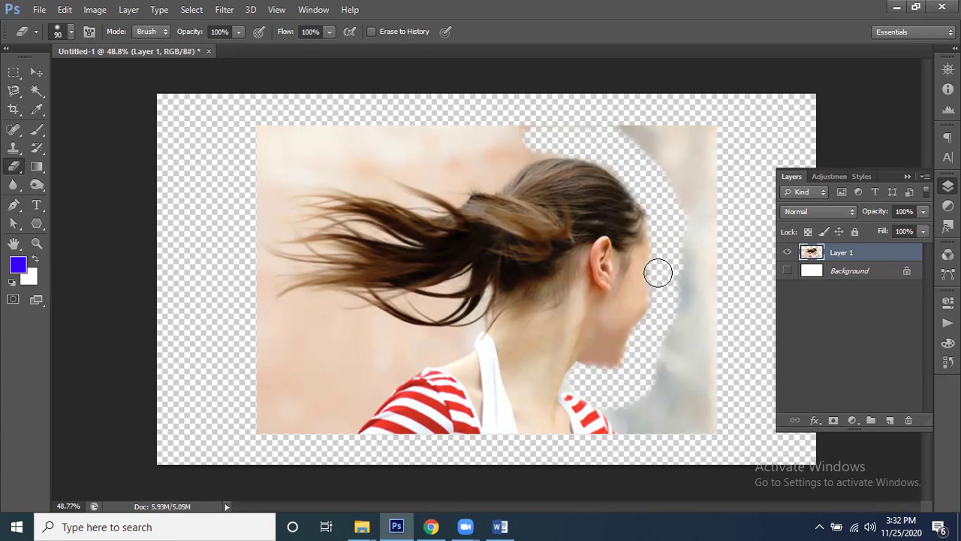
Undo the last eraser strokes beside the face and chin.
{"action": "scroll", "coordinate": [658, 273], "scroll_direction": "up", "scroll_amount": 3}
{"action": "scroll", "coordinate": [680, 271], "scroll_direction": "down", "scroll_amount": 2}
{"action": "key", "text": "ctrl+alt+z"}
{"action": "key", "text": "ctrl+alt+z"}
{"action": "key", "text": "ctrl+alt+z"}
{"action": "key", "text": "ctrl+alt+z"}
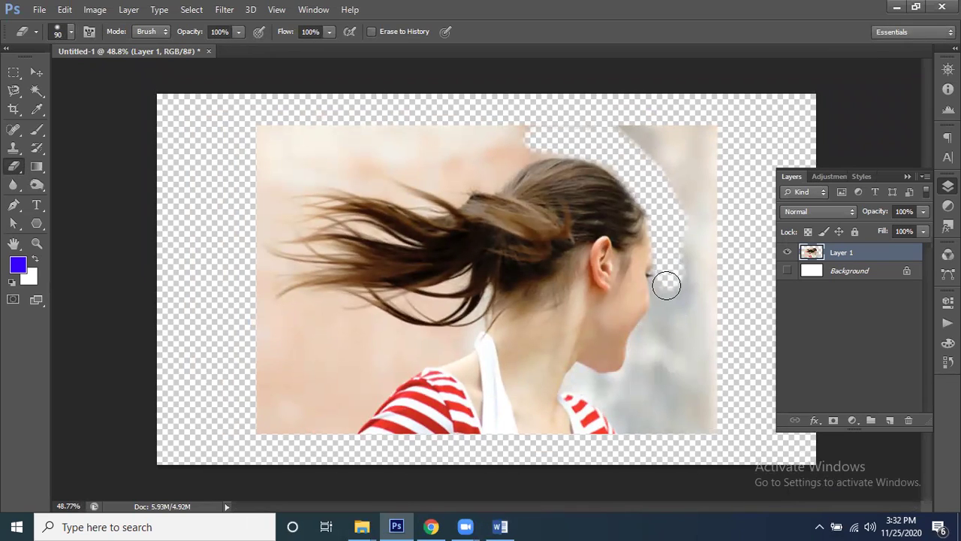
Try erasing the backdrop along the face profile again, and step back through the strokes beside the face.
{"action": "mouse_move", "coordinate": [662, 285]}
{"action": "left_mouse_down"}
{"action": "mouse_move", "coordinate": [664, 314]}
{"action": "mouse_move", "coordinate": [641, 358]}
{"action": "left_mouse_up"}
{"action": "scroll", "coordinate": [670, 293], "scroll_direction": "up", "scroll_amount": 3}
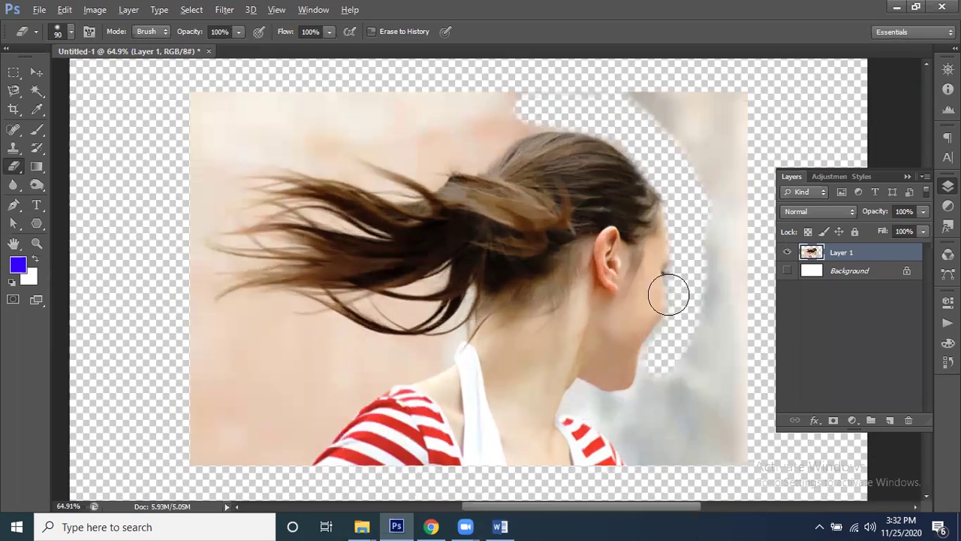
{"action": "scroll", "coordinate": [582, 301], "scroll_direction": "right", "scroll_amount": 5}
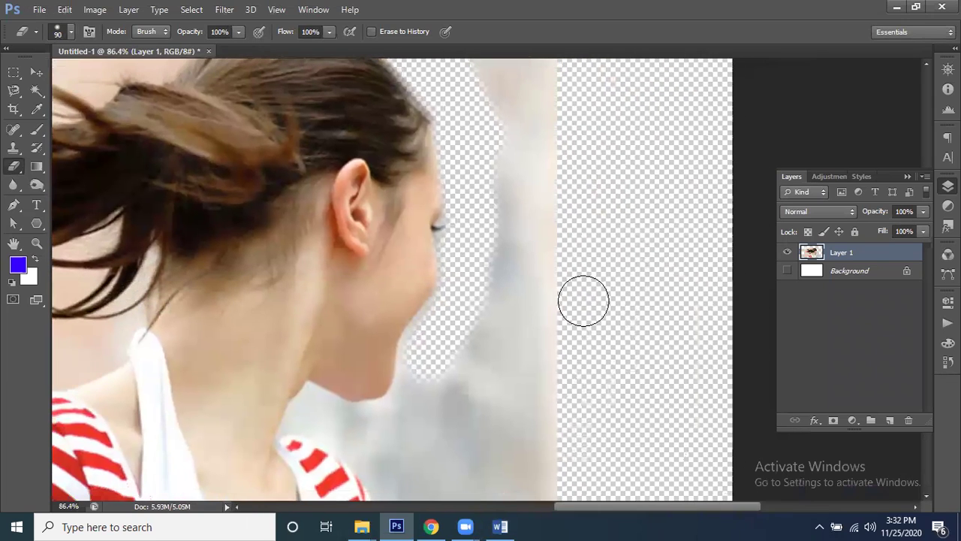
{"action": "key", "text": "ctrl+alt+z"}
{"action": "key", "text": "ctrl+alt+z"}
{"action": "key", "text": "ctrl+alt+z"}
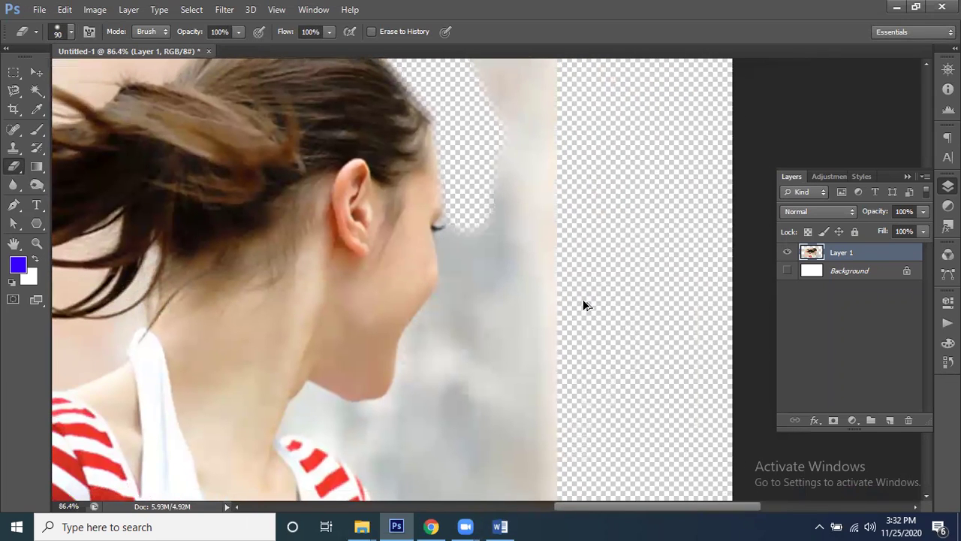
{"action": "key", "text": "ctrl+alt+z"}
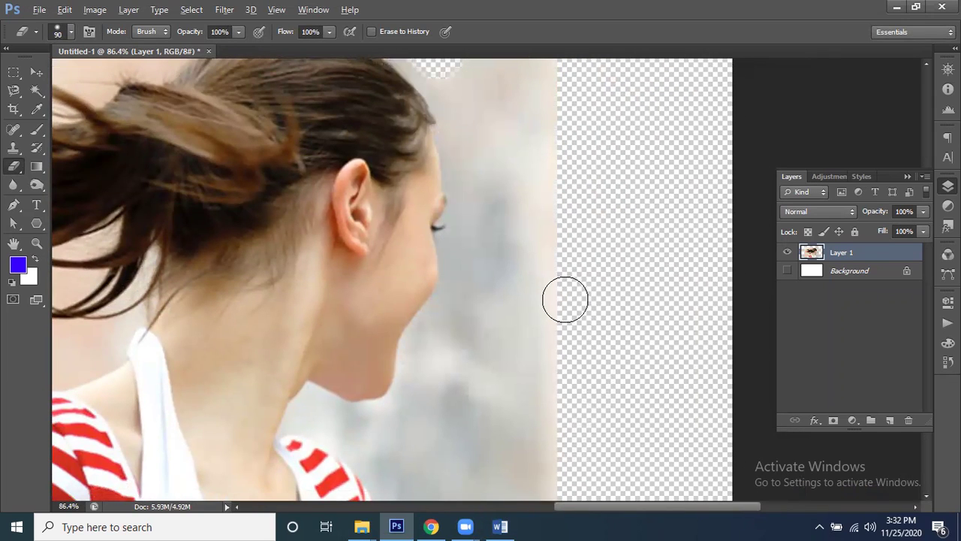
{"action": "scroll", "coordinate": [575, 298], "scroll_direction": "down", "scroll_amount": 3}
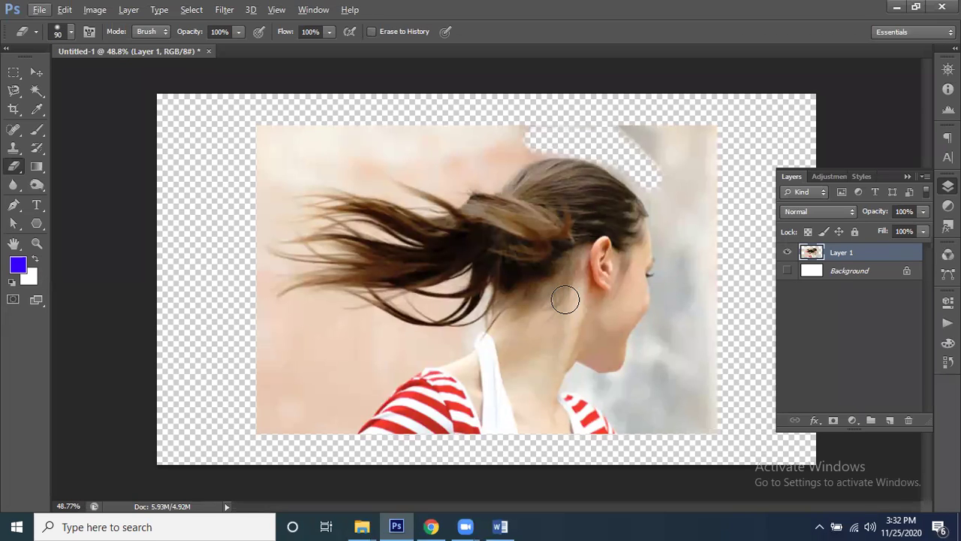
Try straight eraser strokes across the flying hair and from the crown to the neck, and undo them.
{"action": "left_click", "coordinate": [234, 279]}
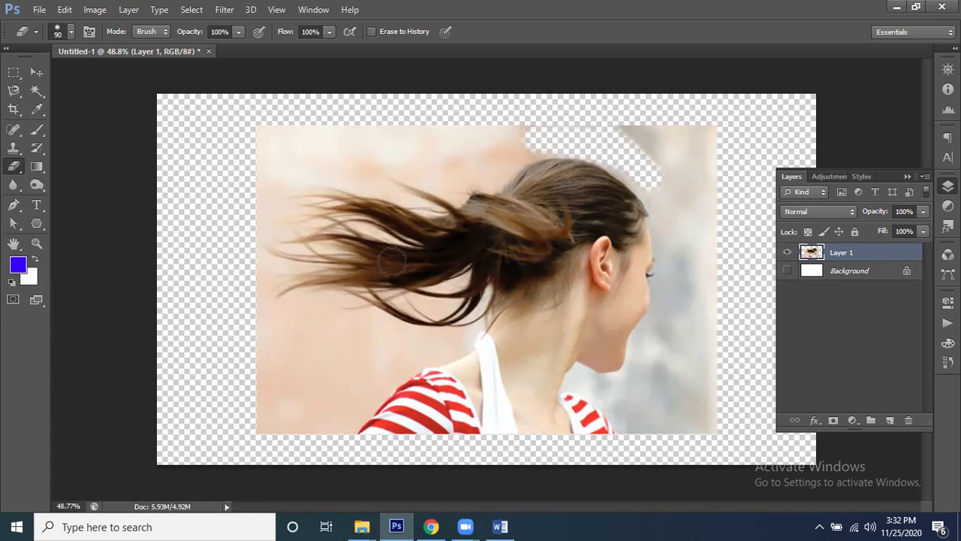
{"action": "left_click", "coordinate": [555, 247], "text": "shift"}
{"action": "left_click", "coordinate": [569, 186]}
{"action": "left_click", "coordinate": [500, 348], "text": "shift"}
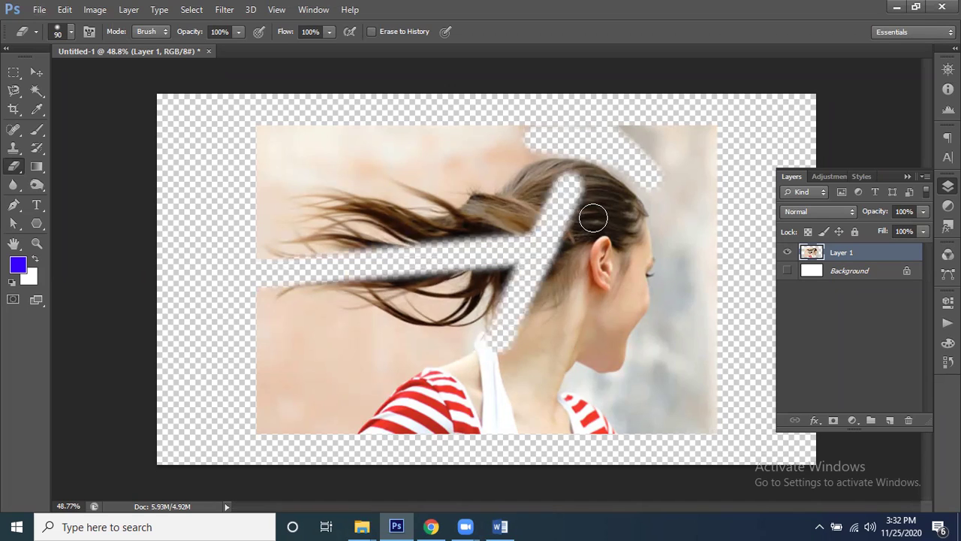
{"action": "key", "text": "ctrl+z"}
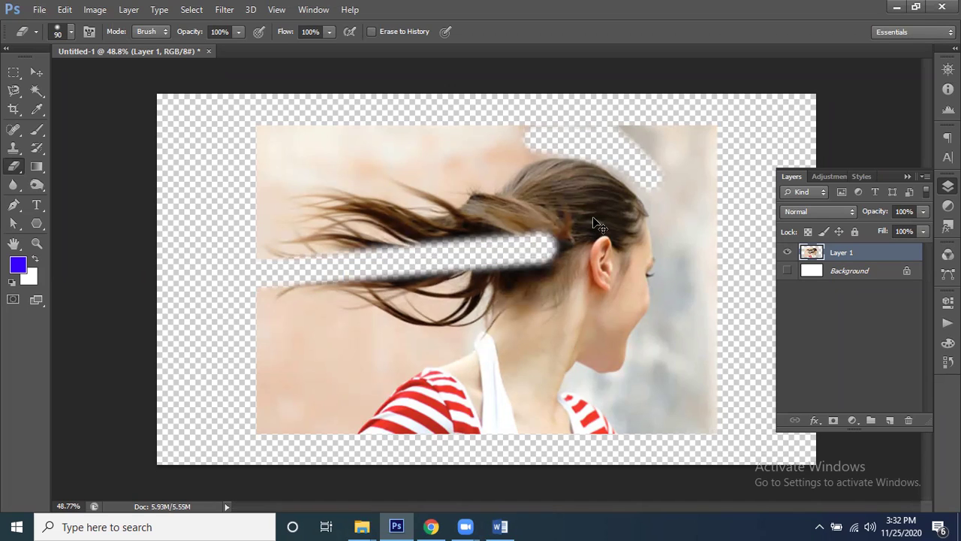
{"action": "key", "text": "ctrl+z"}
{"action": "key", "text": "ctrl+alt+z"}
{"action": "key", "text": "ctrl+alt+z"}
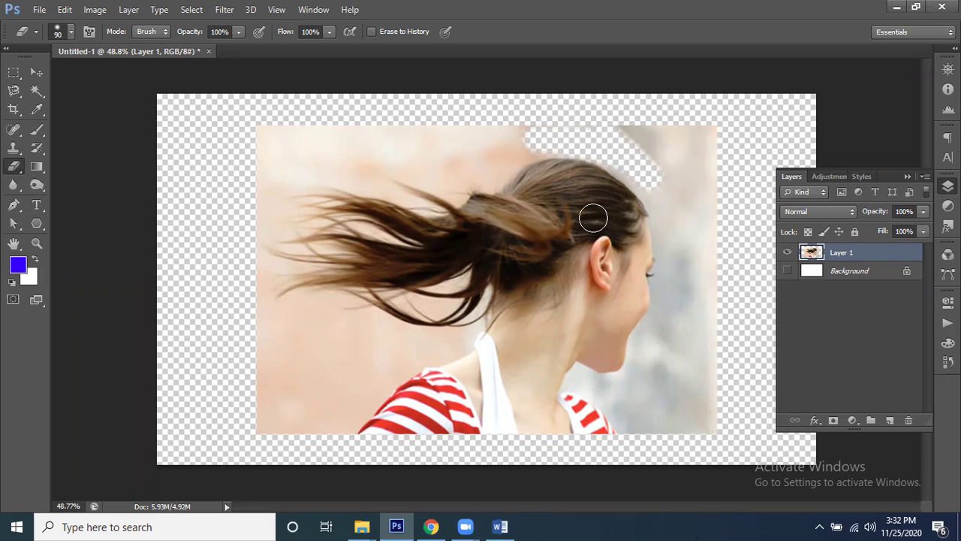
Switch to the Word course outline, highlight Layer Masking under CLASS #07, and return to Photoshop.
{"action": "left_click", "coordinate": [498, 520]}
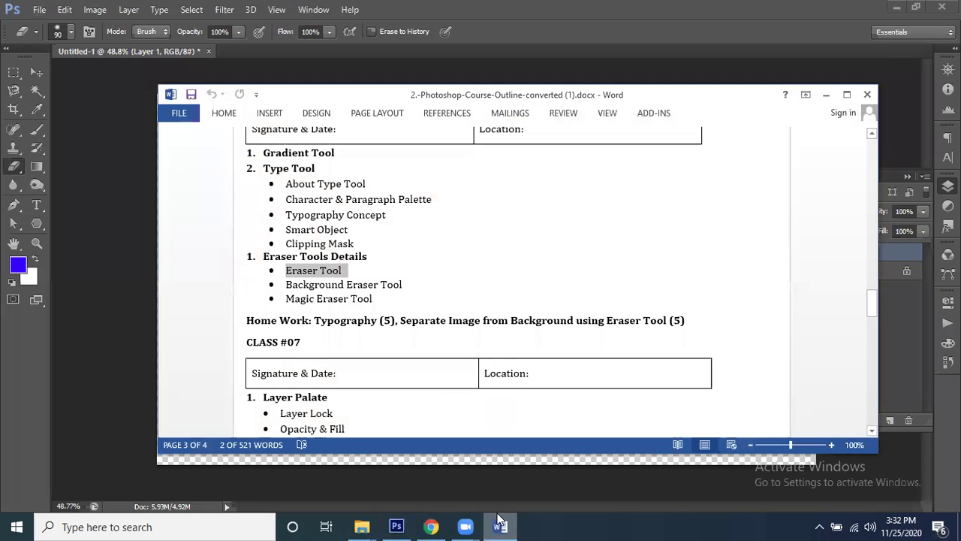
{"action": "scroll", "coordinate": [334, 340], "scroll_direction": "down", "scroll_amount": 3}
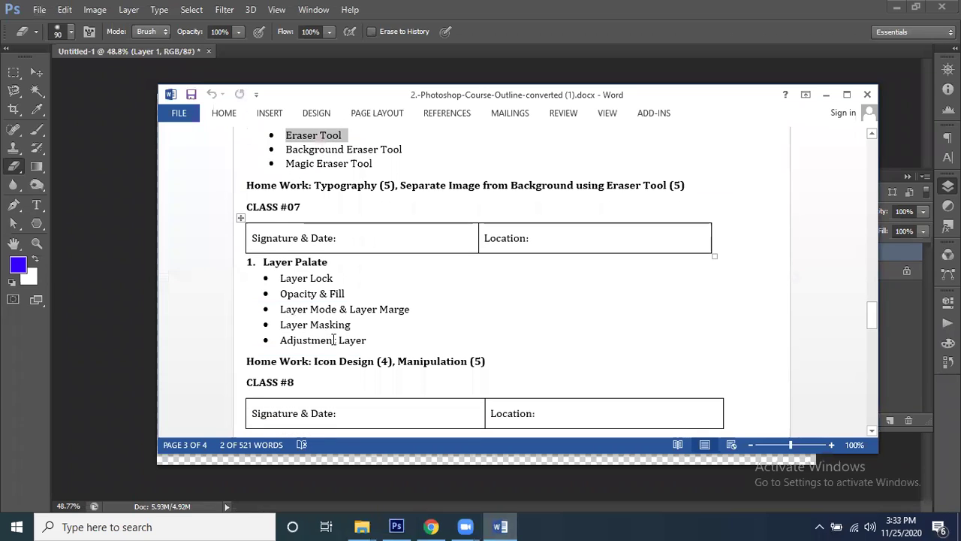
{"action": "left_click_drag", "start_coordinate": [277, 327], "coordinate": [356, 325]}
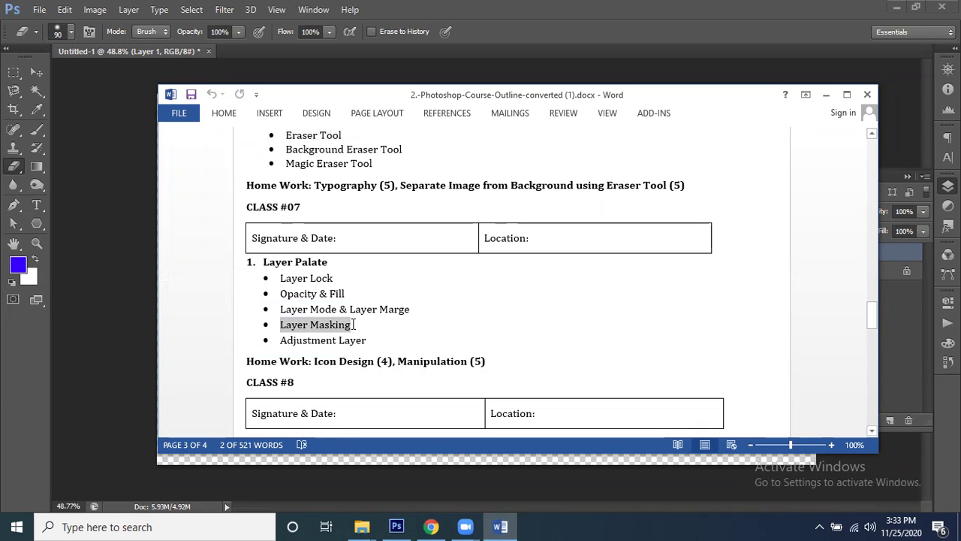
{"action": "left_click", "coordinate": [826, 95]}
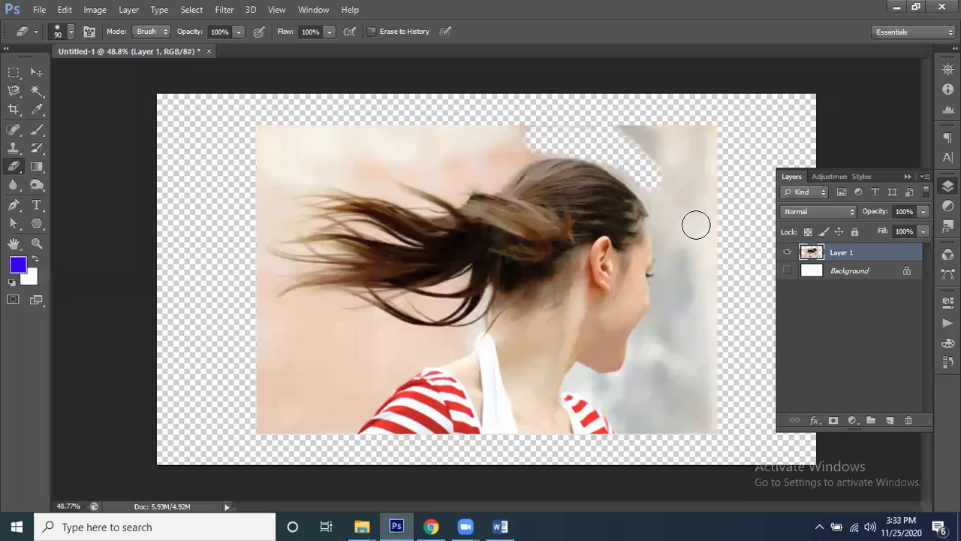
Add a layer mask to Layer 1, undo it, and add the mask again.
{"action": "scroll", "coordinate": [695, 220], "scroll_direction": "up", "scroll_amount": 3}
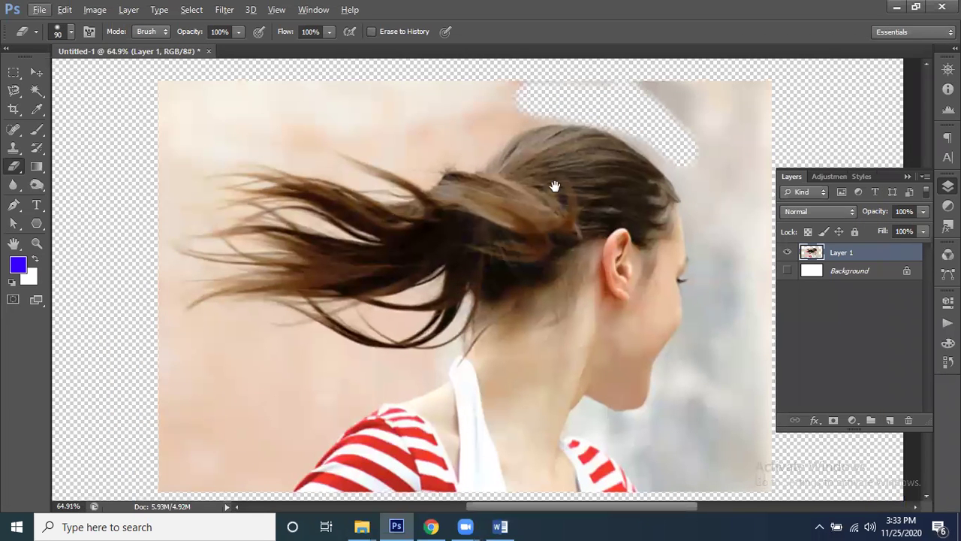
{"action": "left_click_drag", "start_coordinate": [555, 186], "coordinate": [390, 171]}
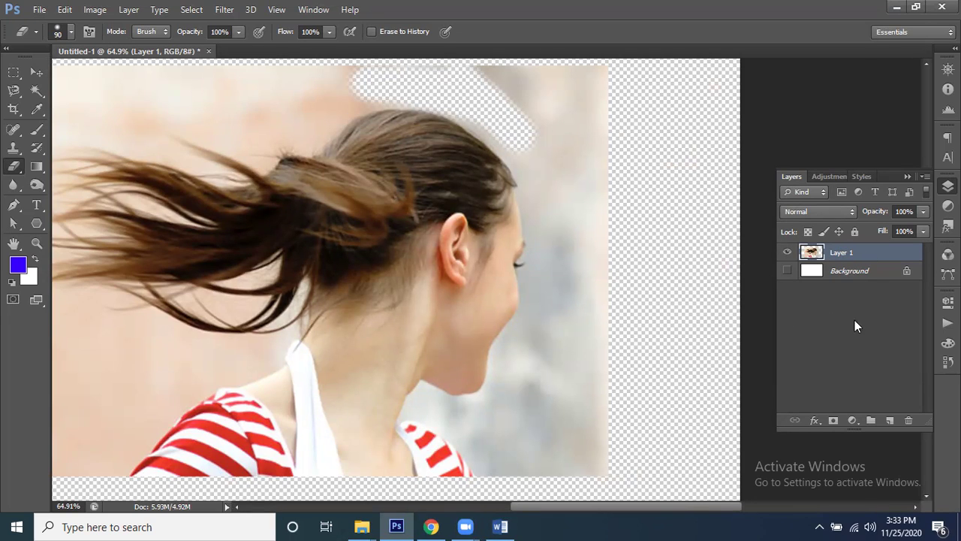
{"action": "left_click", "coordinate": [833, 421]}
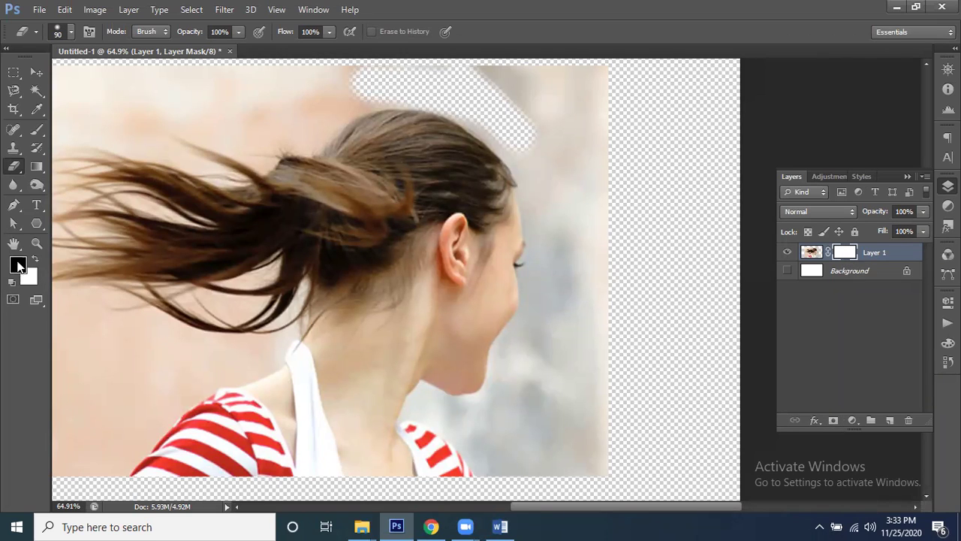
{"action": "key", "text": "ctrl+z"}
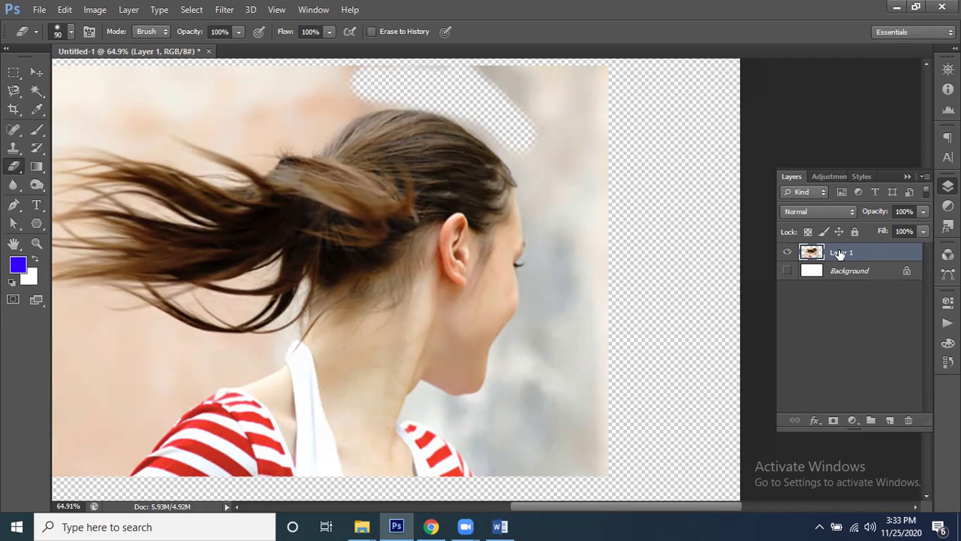
{"action": "left_click", "coordinate": [834, 420]}
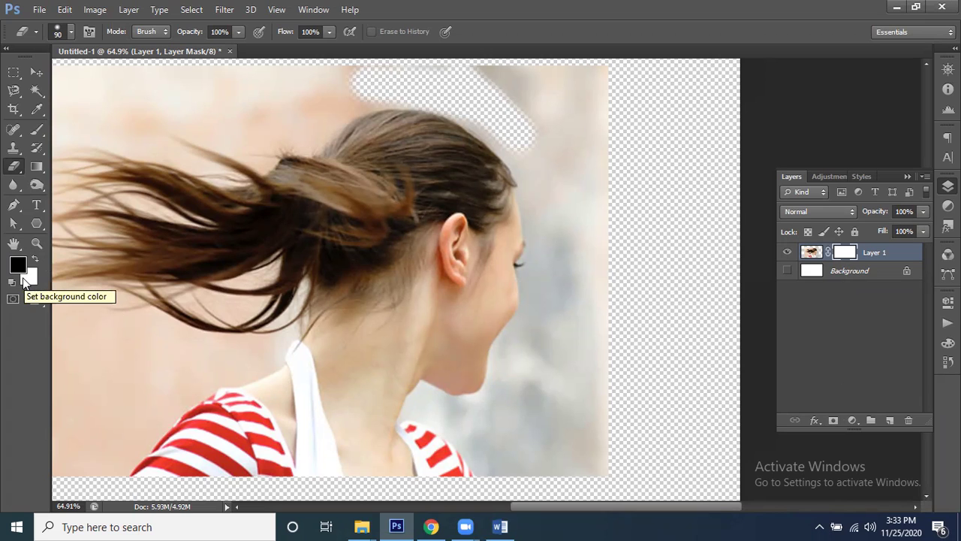
With white foreground and black background colors, erase on Layer 1's mask to hide the backdrop above the hair and around the face to the chin.
{"action": "scroll", "coordinate": [267, 276], "scroll_direction": "left", "scroll_amount": 3}
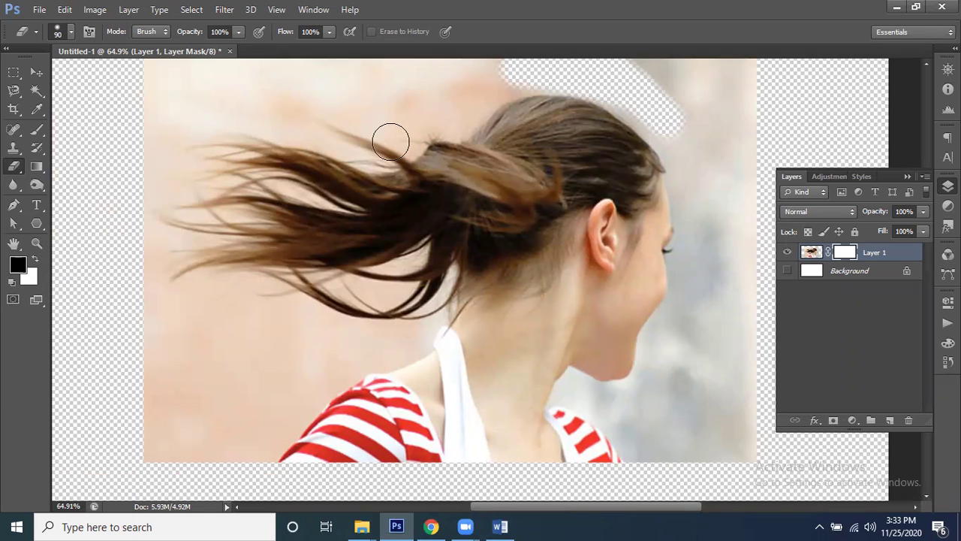
{"action": "left_click", "coordinate": [34, 258]}
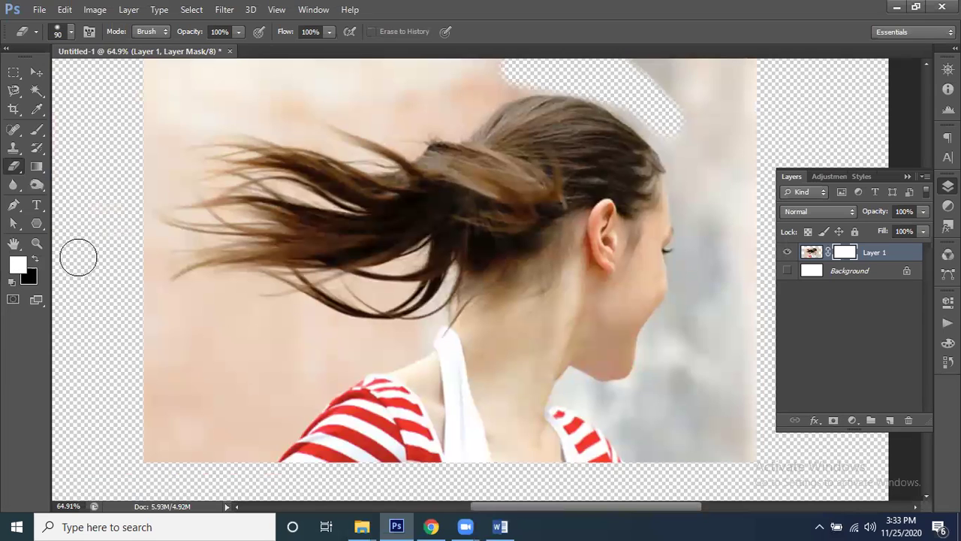
{"action": "mouse_move", "coordinate": [281, 148]}
{"action": "left_mouse_down"}
{"action": "mouse_move", "coordinate": [369, 147]}
{"action": "mouse_move", "coordinate": [525, 86]}
{"action": "mouse_move", "coordinate": [602, 85]}
{"action": "mouse_move", "coordinate": [646, 113]}
{"action": "mouse_move", "coordinate": [675, 141]}
{"action": "mouse_move", "coordinate": [682, 315]}
{"action": "mouse_move", "coordinate": [665, 332]}
{"action": "mouse_move", "coordinate": [651, 383]}
{"action": "mouse_move", "coordinate": [574, 392]}
{"action": "left_mouse_up"}
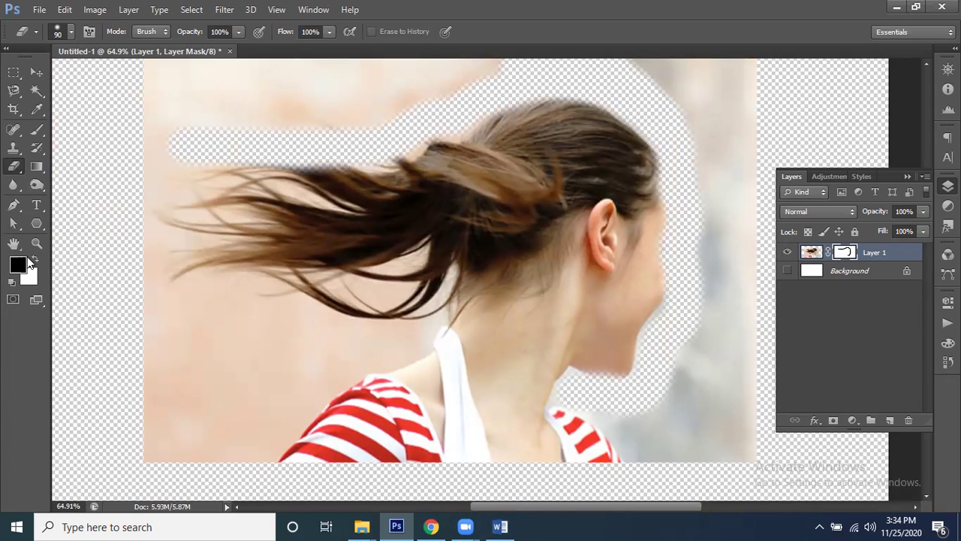
Restore the hidden edge of the face from forehead to chin on Layer 1's mask, using black foreground and white background colors.
{"action": "mouse_move", "coordinate": [578, 362]}
{"action": "left_mouse_down"}
{"action": "mouse_move", "coordinate": [609, 355]}
{"action": "mouse_move", "coordinate": [596, 358]}
{"action": "mouse_move", "coordinate": [608, 364]}
{"action": "mouse_move", "coordinate": [618, 349]}
{"action": "mouse_move", "coordinate": [588, 373]}
{"action": "mouse_move", "coordinate": [619, 363]}
{"action": "mouse_move", "coordinate": [656, 290]}
{"action": "mouse_move", "coordinate": [619, 367]}
{"action": "mouse_move", "coordinate": [655, 232]}
{"action": "mouse_move", "coordinate": [655, 246]}
{"action": "mouse_move", "coordinate": [641, 164]}
{"action": "mouse_move", "coordinate": [587, 120]}
{"action": "mouse_move", "coordinate": [640, 154]}
{"action": "mouse_move", "coordinate": [657, 199]}
{"action": "mouse_move", "coordinate": [638, 155]}
{"action": "mouse_move", "coordinate": [596, 132]}
{"action": "mouse_move", "coordinate": [561, 131]}
{"action": "left_mouse_up"}
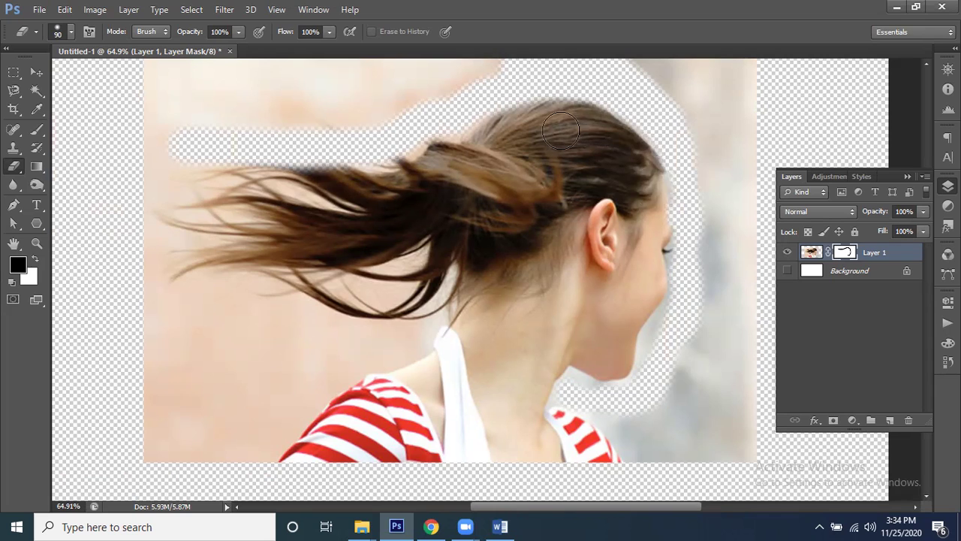
{"action": "scroll", "coordinate": [354, 177], "scroll_direction": "down", "scroll_amount": 2}
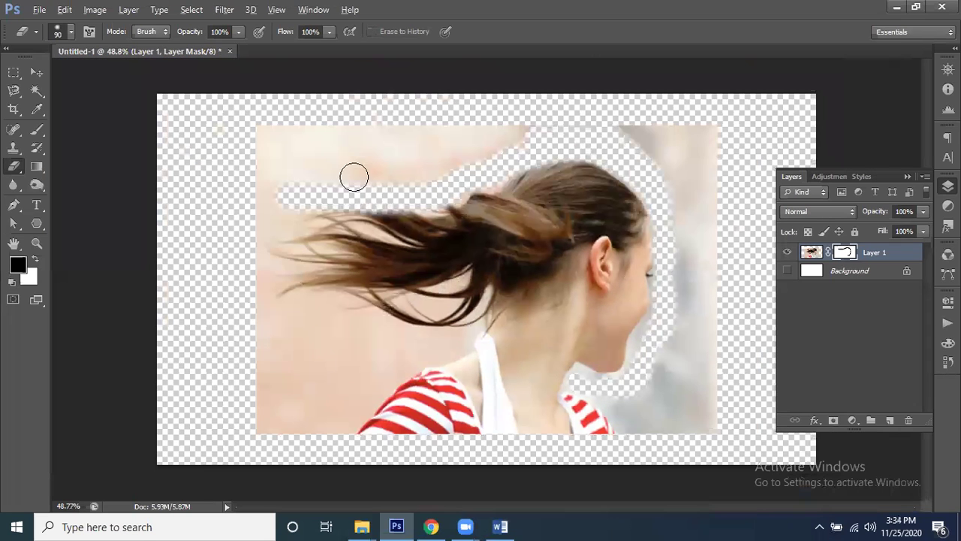
{"action": "key", "text": "alt"}
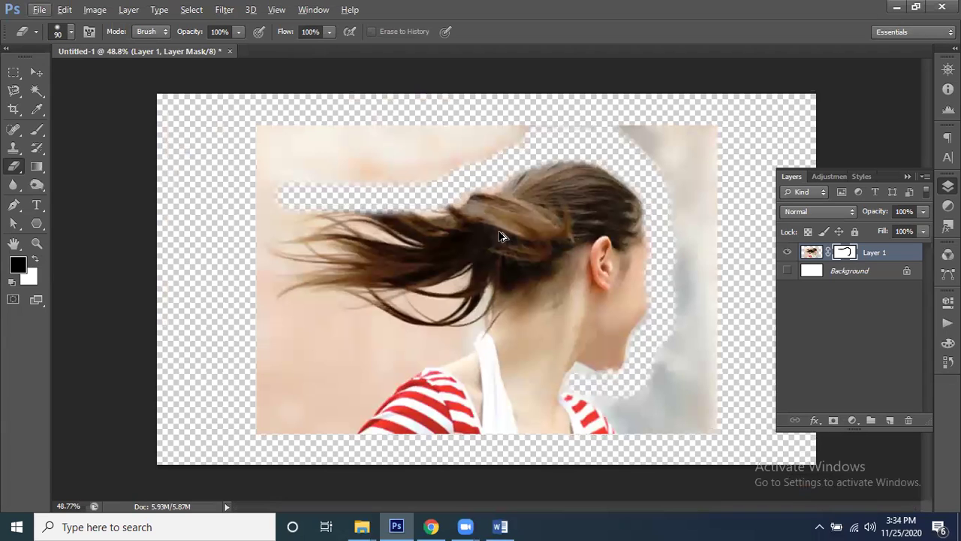
Undo the mask erasing, the layer mask and the erased patch above the head to bring back the intact photo.
{"action": "key", "text": "ctrl+alt+z"}
{"action": "key", "text": "ctrl+alt+z"}
{"action": "key", "text": "ctrl+alt+z"}
{"action": "key", "text": "ctrl+alt+z"}
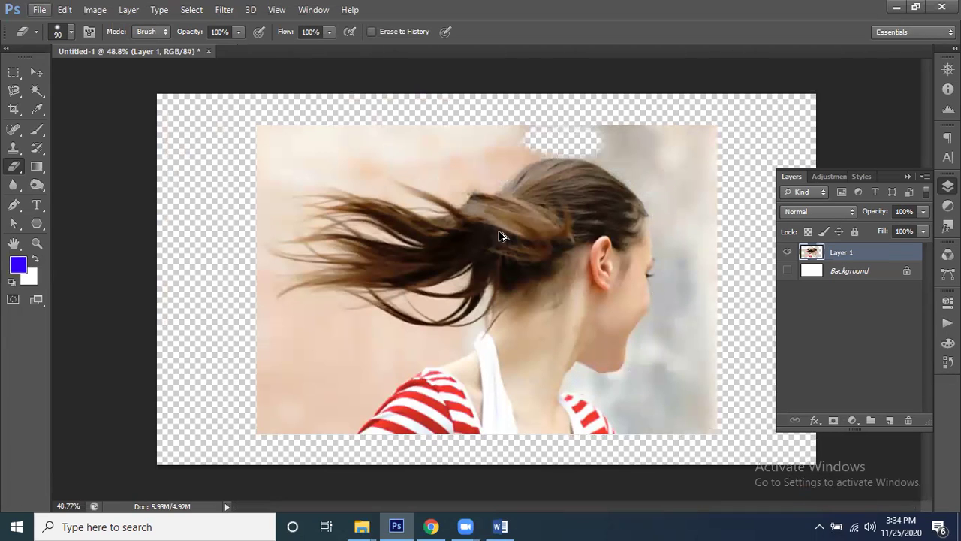
{"action": "key", "text": "ctrl+alt+z"}
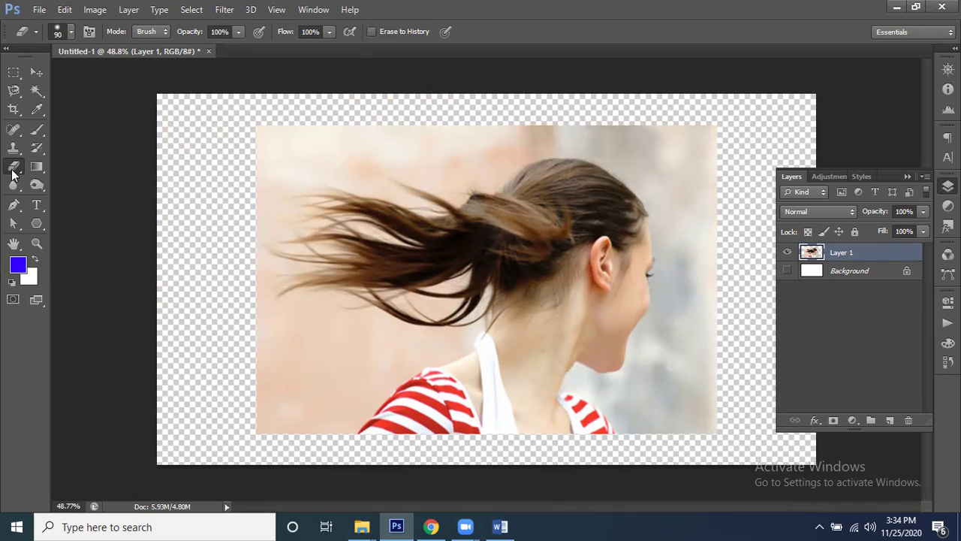
Choose the Background Eraser Tool and set its tolerance to 38%.
{"action": "right_click", "coordinate": [13, 174]}
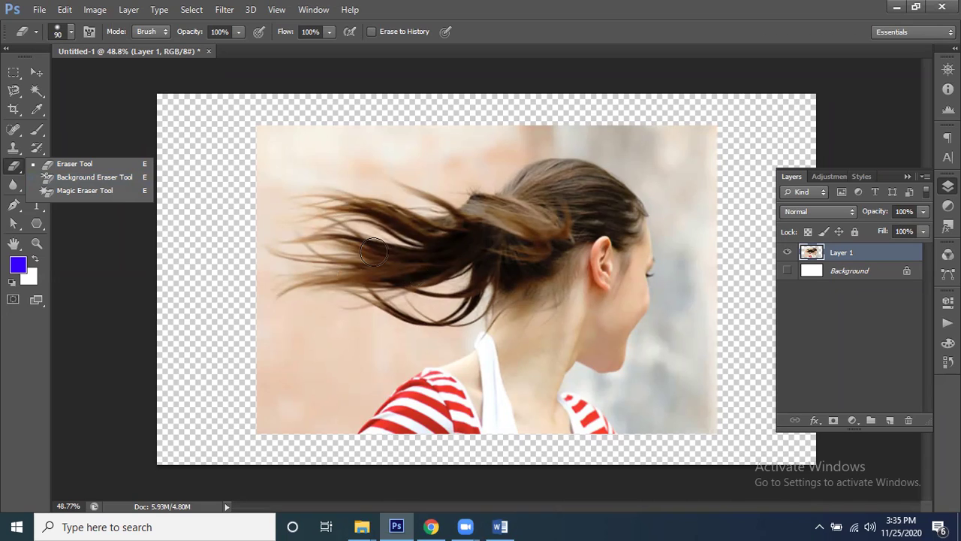
{"action": "left_click", "coordinate": [95, 177]}
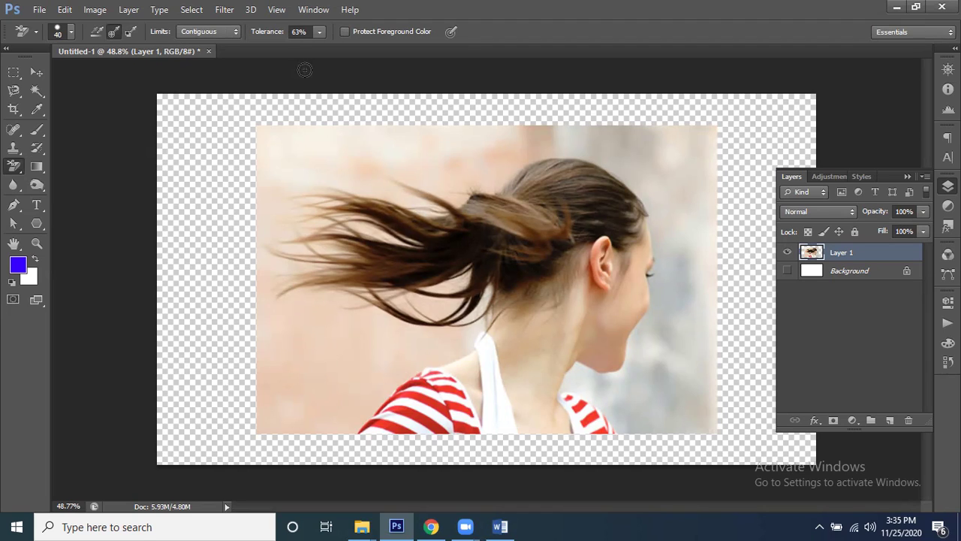
{"action": "left_click", "coordinate": [310, 31]}
{"action": "type", "text": "30"}
{"action": "key", "text": "Return"}
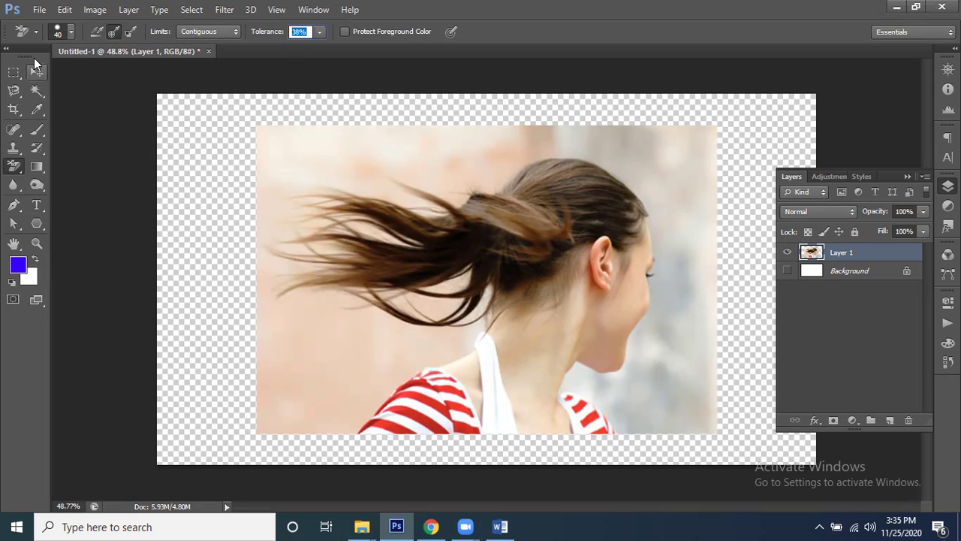
{"action": "left_click", "coordinate": [34, 70]}
{"action": "scroll", "coordinate": [276, 320], "scroll_direction": "up", "scroll_amount": 2}
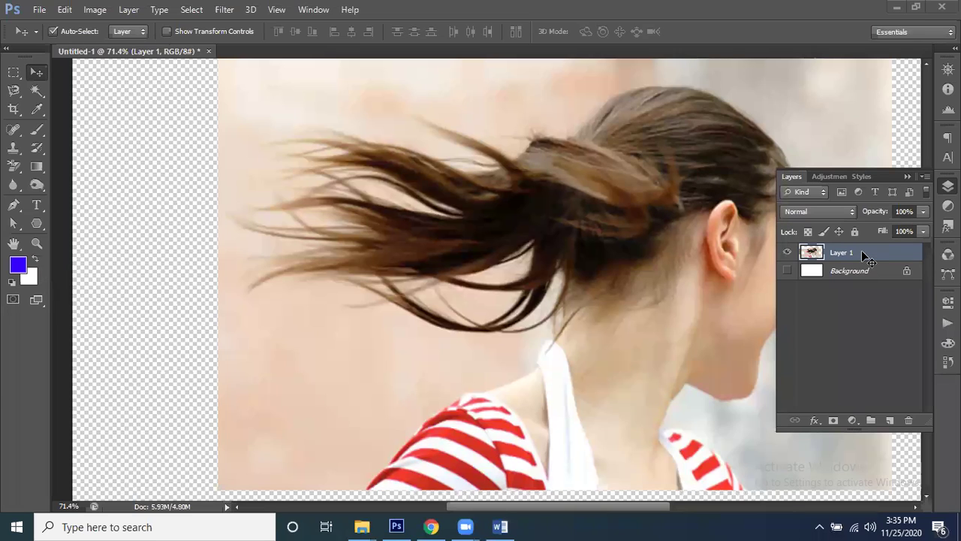
{"action": "left_click", "coordinate": [17, 166]}
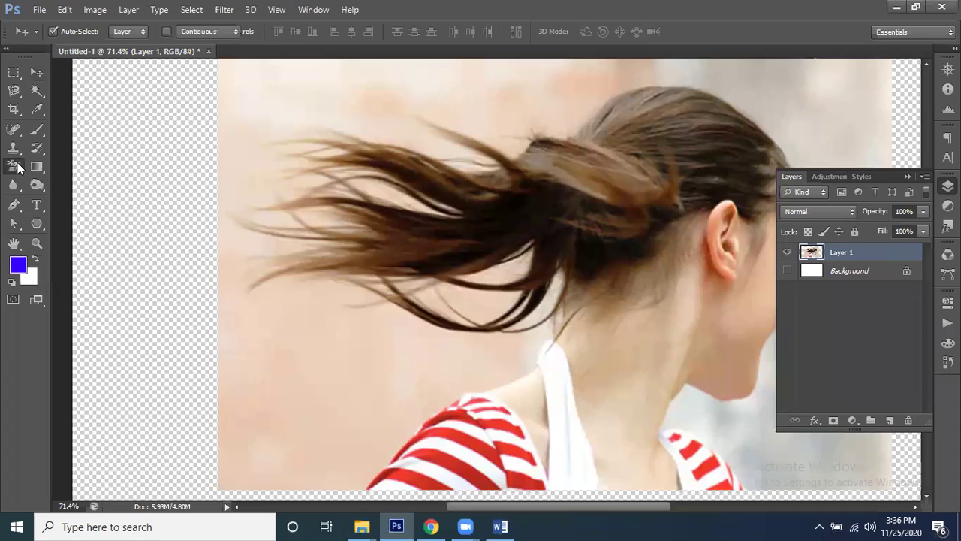
{"action": "left_click", "coordinate": [63, 178]}
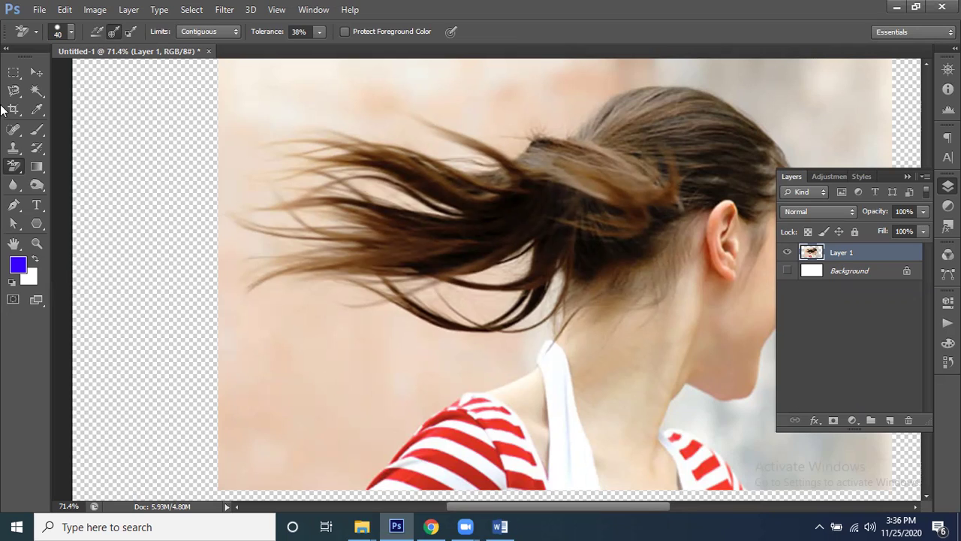
{"action": "left_click", "coordinate": [15, 184]}
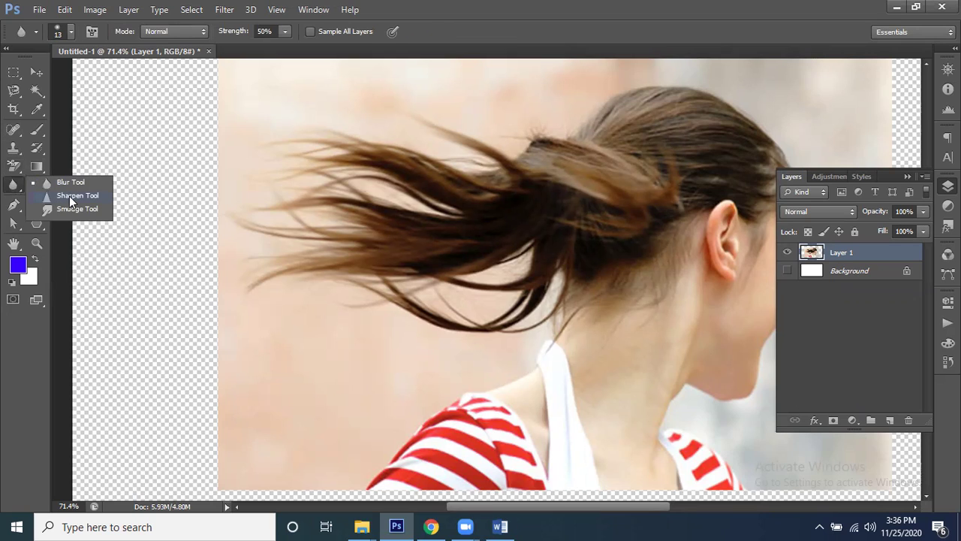
{"action": "left_click", "coordinate": [70, 197]}
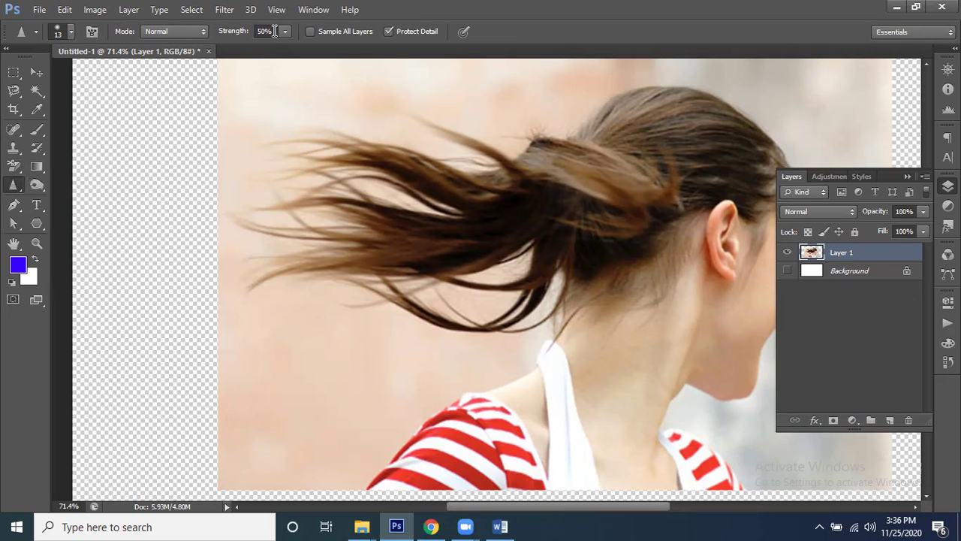
Erase the backdrop below, above and between the flying hair strands out to the photo's left edge with the Background Eraser Tool.
{"action": "left_click", "coordinate": [13, 166]}
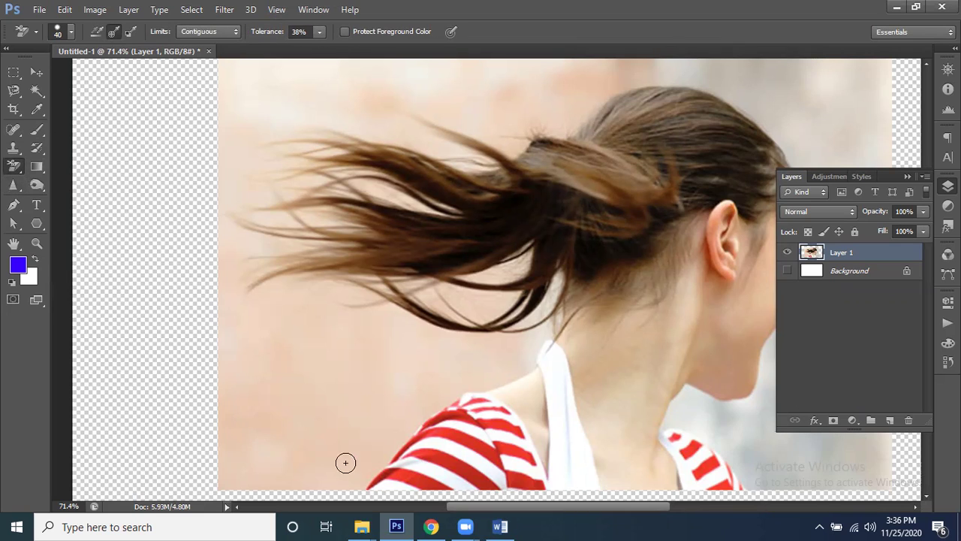
{"action": "mouse_move", "coordinate": [368, 331]}
{"action": "left_mouse_down"}
{"action": "mouse_move", "coordinate": [410, 319]}
{"action": "mouse_move", "coordinate": [383, 347]}
{"action": "left_mouse_up"}
{"action": "key", "text": "ctrl+z"}
{"action": "mouse_move", "coordinate": [409, 317]}
{"action": "left_mouse_down"}
{"action": "mouse_move", "coordinate": [468, 307]}
{"action": "mouse_move", "coordinate": [437, 301]}
{"action": "mouse_move", "coordinate": [421, 301]}
{"action": "mouse_move", "coordinate": [494, 320]}
{"action": "mouse_move", "coordinate": [528, 307]}
{"action": "mouse_move", "coordinate": [512, 312]}
{"action": "mouse_move", "coordinate": [526, 238]}
{"action": "mouse_move", "coordinate": [470, 295]}
{"action": "mouse_move", "coordinate": [511, 251]}
{"action": "mouse_move", "coordinate": [441, 284]}
{"action": "mouse_move", "coordinate": [498, 292]}
{"action": "mouse_move", "coordinate": [413, 327]}
{"action": "mouse_move", "coordinate": [386, 323]}
{"action": "mouse_move", "coordinate": [385, 338]}
{"action": "mouse_move", "coordinate": [428, 323]}
{"action": "mouse_move", "coordinate": [356, 300]}
{"action": "mouse_move", "coordinate": [422, 297]}
{"action": "mouse_move", "coordinate": [315, 308]}
{"action": "mouse_move", "coordinate": [482, 279]}
{"action": "mouse_move", "coordinate": [336, 276]}
{"action": "mouse_move", "coordinate": [443, 259]}
{"action": "mouse_move", "coordinate": [380, 286]}
{"action": "left_mouse_up"}
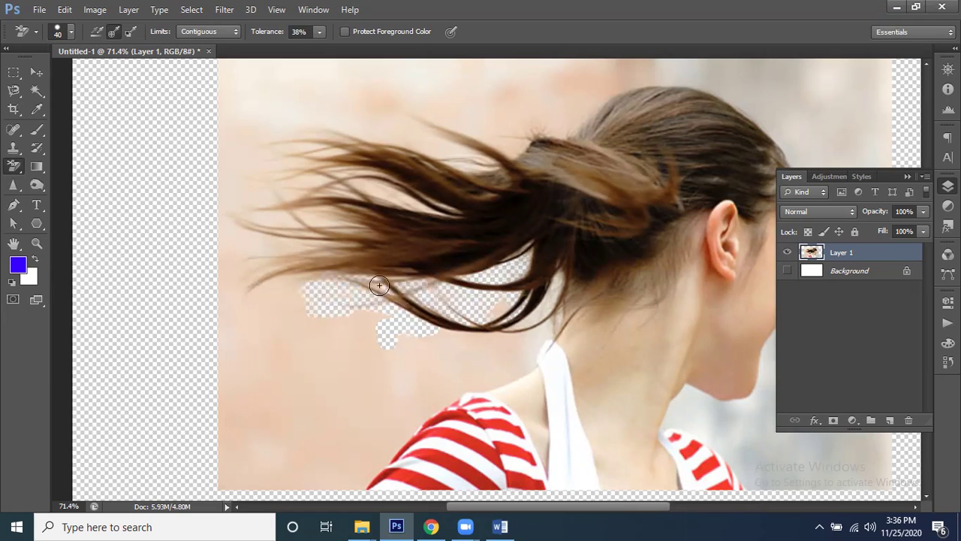
{"action": "mouse_move", "coordinate": [270, 274]}
{"action": "left_mouse_down"}
{"action": "mouse_move", "coordinate": [323, 271]}
{"action": "mouse_move", "coordinate": [250, 295]}
{"action": "mouse_move", "coordinate": [290, 269]}
{"action": "mouse_move", "coordinate": [235, 295]}
{"action": "mouse_move", "coordinate": [373, 261]}
{"action": "mouse_move", "coordinate": [263, 266]}
{"action": "mouse_move", "coordinate": [391, 248]}
{"action": "mouse_move", "coordinate": [227, 255]}
{"action": "mouse_move", "coordinate": [372, 246]}
{"action": "mouse_move", "coordinate": [267, 234]}
{"action": "mouse_move", "coordinate": [362, 242]}
{"action": "mouse_move", "coordinate": [234, 243]}
{"action": "mouse_move", "coordinate": [192, 231]}
{"action": "mouse_move", "coordinate": [339, 234]}
{"action": "mouse_move", "coordinate": [223, 211]}
{"action": "mouse_move", "coordinate": [364, 240]}
{"action": "mouse_move", "coordinate": [299, 247]}
{"action": "mouse_move", "coordinate": [225, 272]}
{"action": "mouse_move", "coordinate": [408, 243]}
{"action": "mouse_move", "coordinate": [256, 271]}
{"action": "mouse_move", "coordinate": [236, 284]}
{"action": "mouse_move", "coordinate": [329, 262]}
{"action": "mouse_move", "coordinate": [319, 276]}
{"action": "mouse_move", "coordinate": [441, 289]}
{"action": "mouse_move", "coordinate": [350, 292]}
{"action": "mouse_move", "coordinate": [311, 266]}
{"action": "mouse_move", "coordinate": [381, 219]}
{"action": "mouse_move", "coordinate": [293, 211]}
{"action": "mouse_move", "coordinate": [365, 235]}
{"action": "mouse_move", "coordinate": [276, 222]}
{"action": "mouse_move", "coordinate": [366, 230]}
{"action": "mouse_move", "coordinate": [266, 206]}
{"action": "mouse_move", "coordinate": [389, 205]}
{"action": "mouse_move", "coordinate": [244, 197]}
{"action": "mouse_move", "coordinate": [296, 206]}
{"action": "mouse_move", "coordinate": [199, 215]}
{"action": "mouse_move", "coordinate": [299, 218]}
{"action": "mouse_move", "coordinate": [194, 259]}
{"action": "mouse_move", "coordinate": [444, 197]}
{"action": "mouse_move", "coordinate": [309, 178]}
{"action": "mouse_move", "coordinate": [378, 161]}
{"action": "mouse_move", "coordinate": [222, 155]}
{"action": "mouse_move", "coordinate": [373, 179]}
{"action": "mouse_move", "coordinate": [220, 188]}
{"action": "mouse_move", "coordinate": [340, 165]}
{"action": "mouse_move", "coordinate": [239, 161]}
{"action": "mouse_move", "coordinate": [411, 165]}
{"action": "mouse_move", "coordinate": [287, 139]}
{"action": "mouse_move", "coordinate": [521, 194]}
{"action": "mouse_move", "coordinate": [345, 138]}
{"action": "mouse_move", "coordinate": [466, 161]}
{"action": "mouse_move", "coordinate": [333, 123]}
{"action": "mouse_move", "coordinate": [379, 141]}
{"action": "left_mouse_up"}
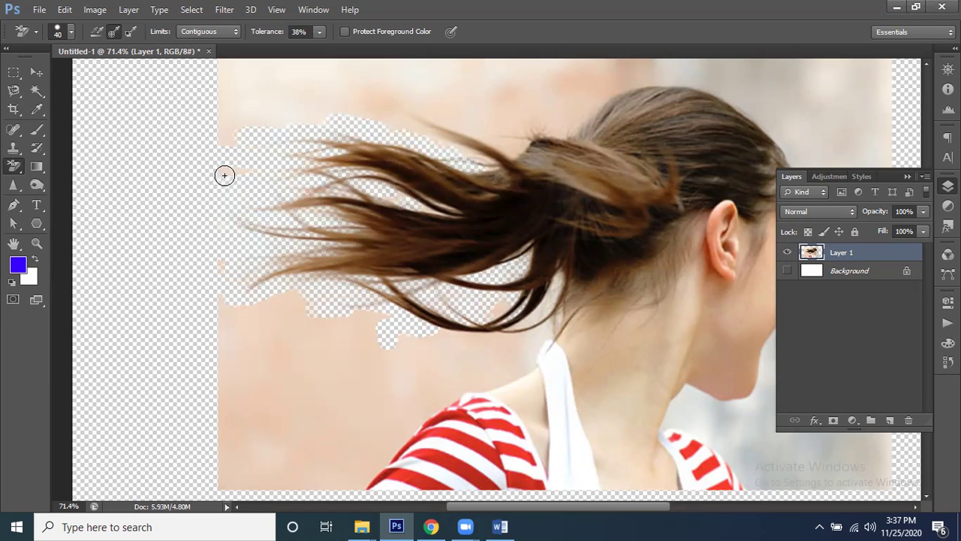
{"action": "mouse_move", "coordinate": [267, 275]}
{"action": "left_mouse_down"}
{"action": "mouse_move", "coordinate": [258, 302]}
{"action": "mouse_move", "coordinate": [241, 307]}
{"action": "mouse_move", "coordinate": [280, 315]}
{"action": "mouse_move", "coordinate": [301, 344]}
{"action": "mouse_move", "coordinate": [187, 354]}
{"action": "mouse_move", "coordinate": [225, 327]}
{"action": "mouse_move", "coordinate": [319, 325]}
{"action": "mouse_move", "coordinate": [208, 313]}
{"action": "mouse_move", "coordinate": [217, 289]}
{"action": "mouse_move", "coordinate": [192, 305]}
{"action": "left_mouse_up"}
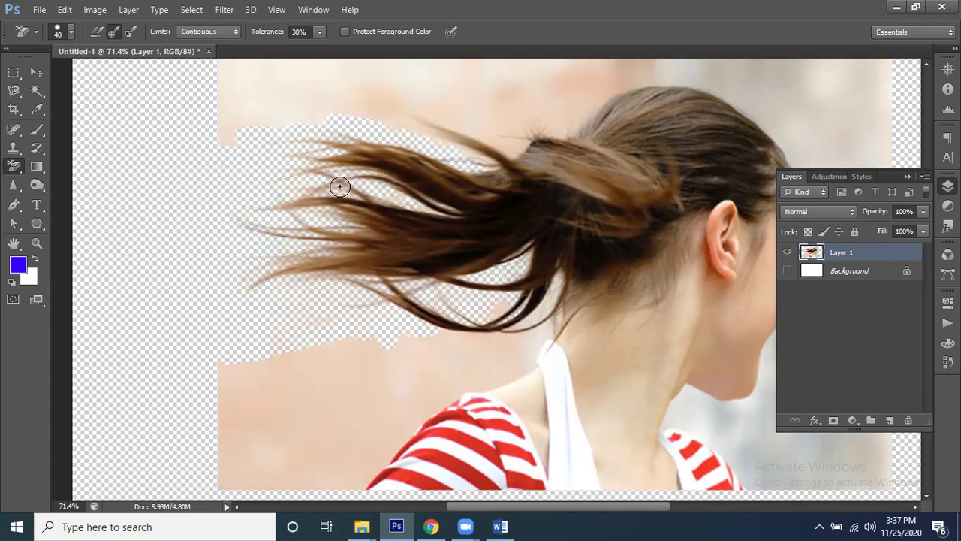